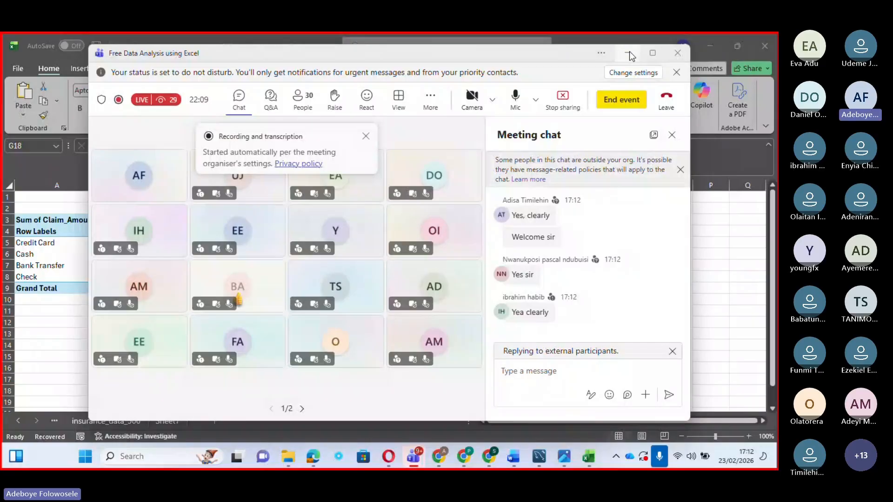
- Minimise the meeting window, switch to the workbook and permanently delete the blank Sheet7
click(629, 52)
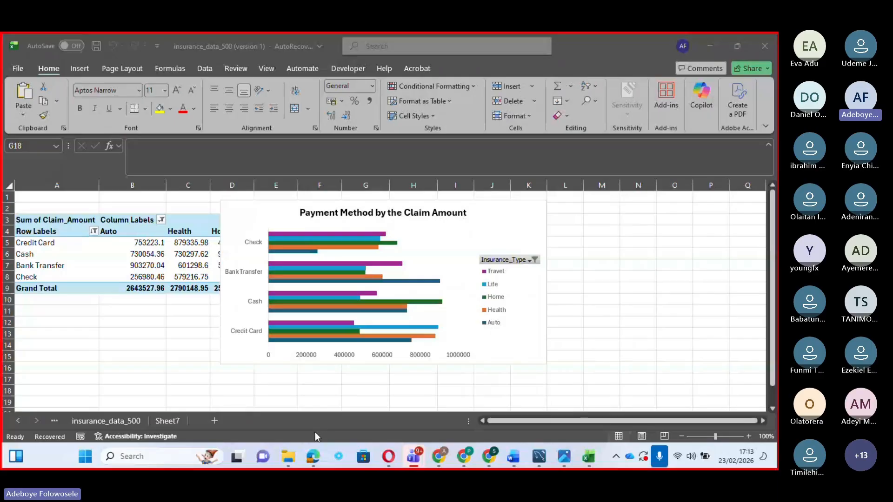
click(172, 421)
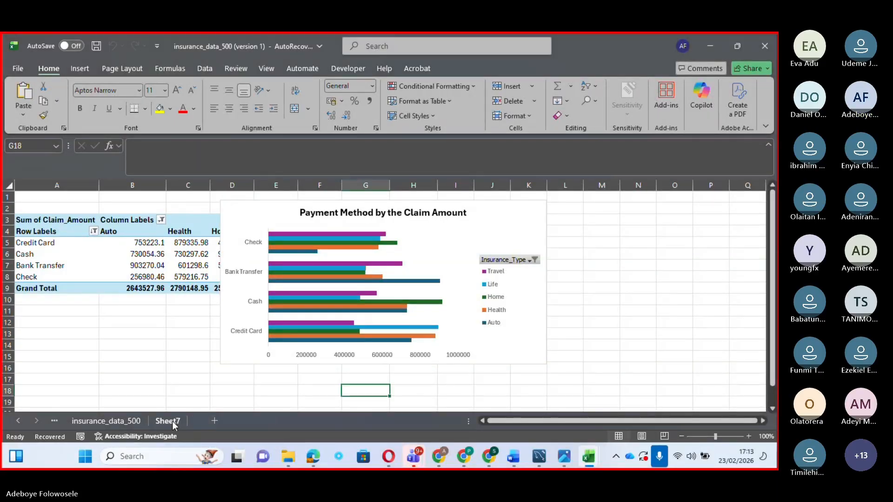
click(172, 422)
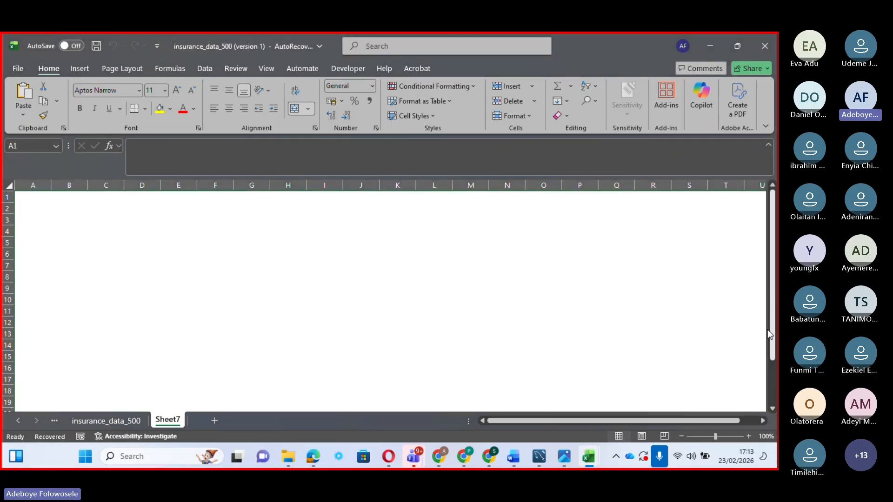
drag(771, 335, 771, 291)
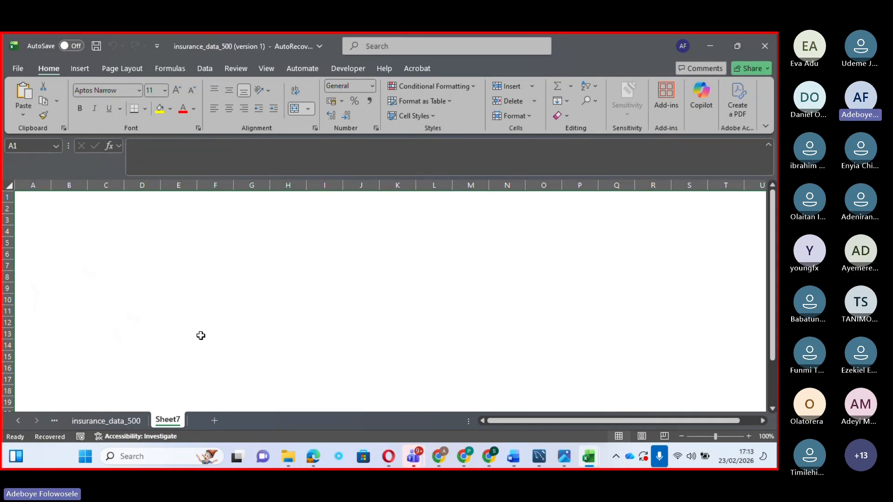
right_click(170, 421)
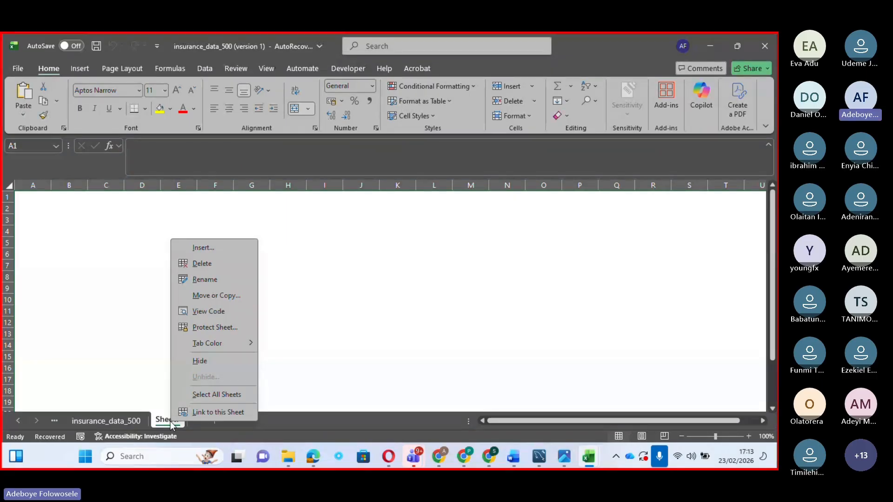
click(209, 264)
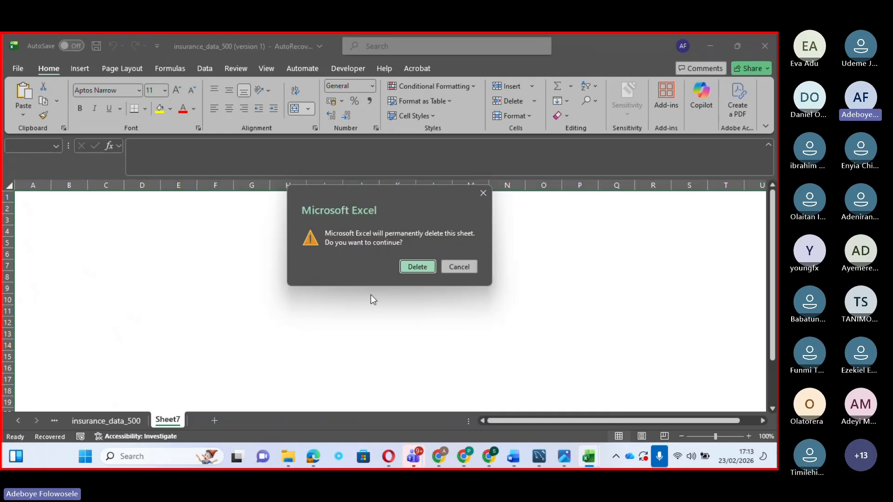
click(417, 267)
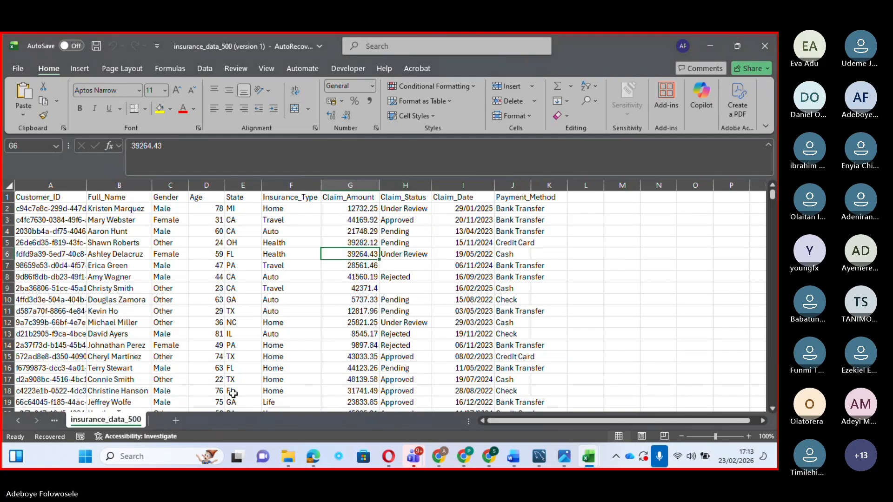
- Add a new worksheet after insurance_data_500 and rename it DASHBOARD
click(20, 421)
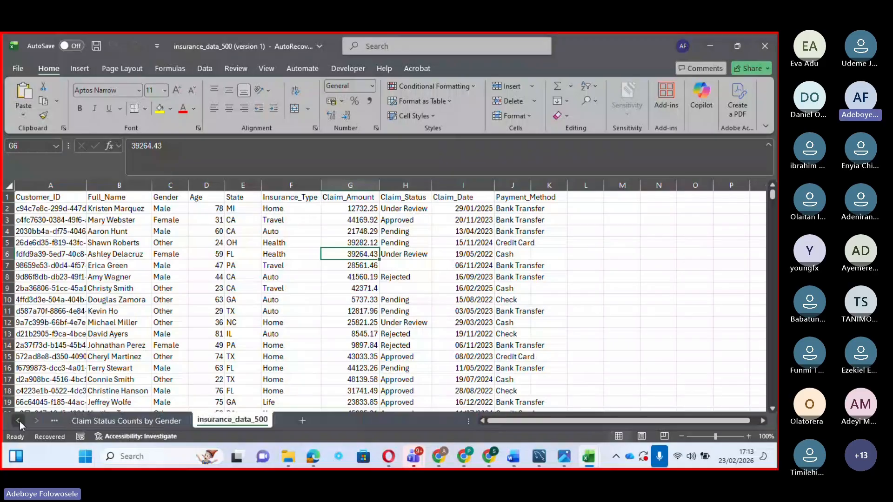
click(20, 422)
click(449, 421)
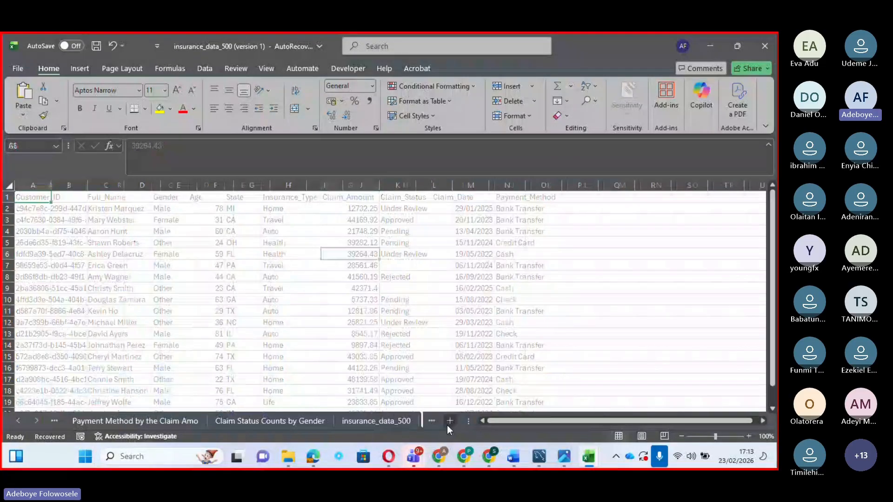
click(39, 423)
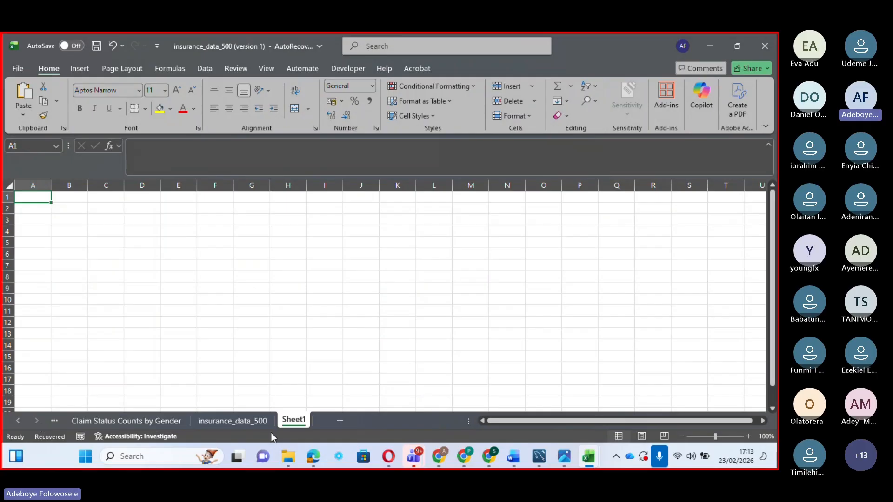
right_click(294, 420)
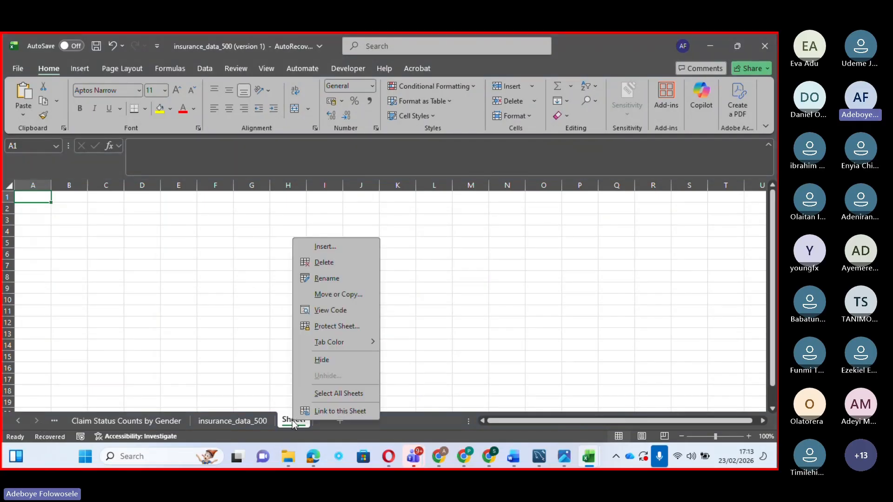
click(325, 274)
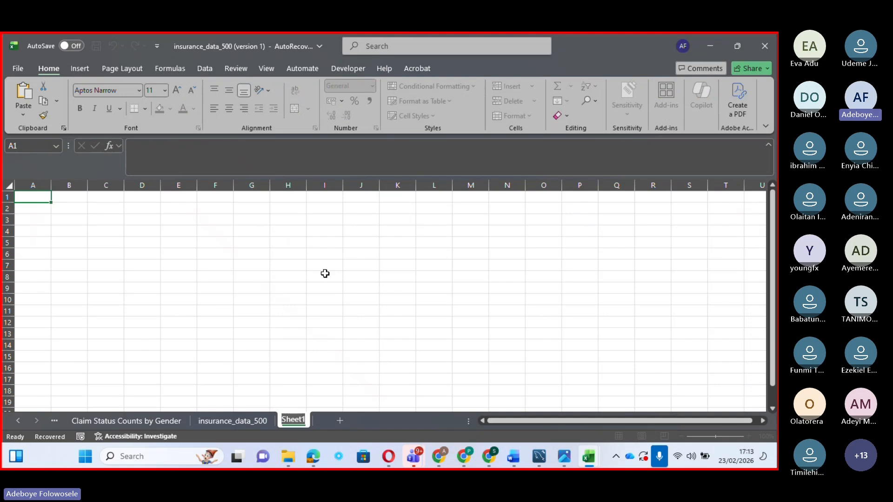
text(DASHBOARD)
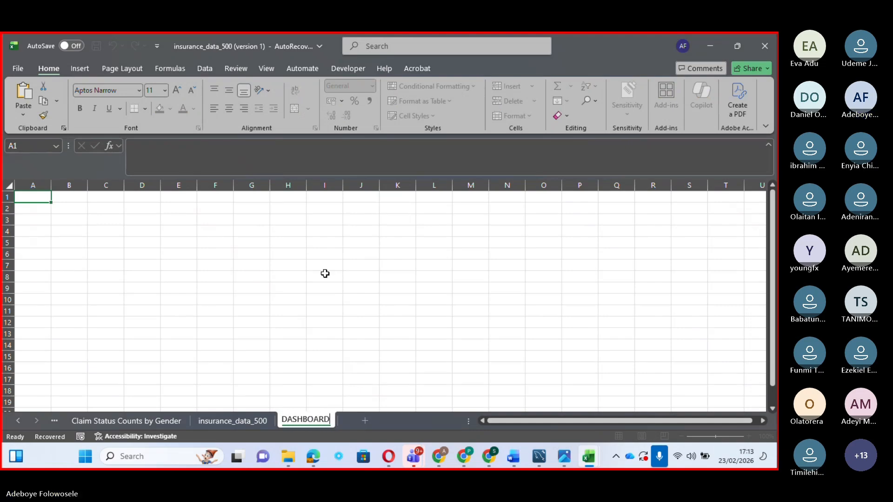
click(288, 333)
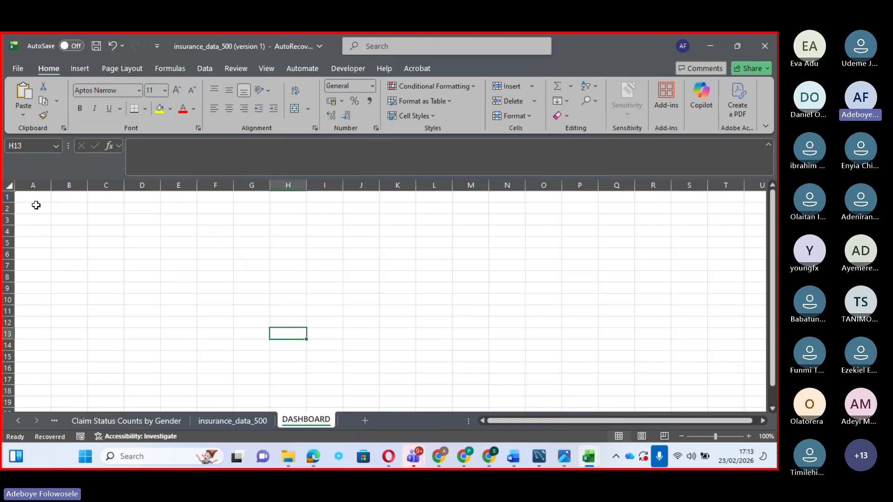
- Merge and center cells A1:U6 on the DASHBOARD sheet as a title banner
drag(34, 197, 755, 250)
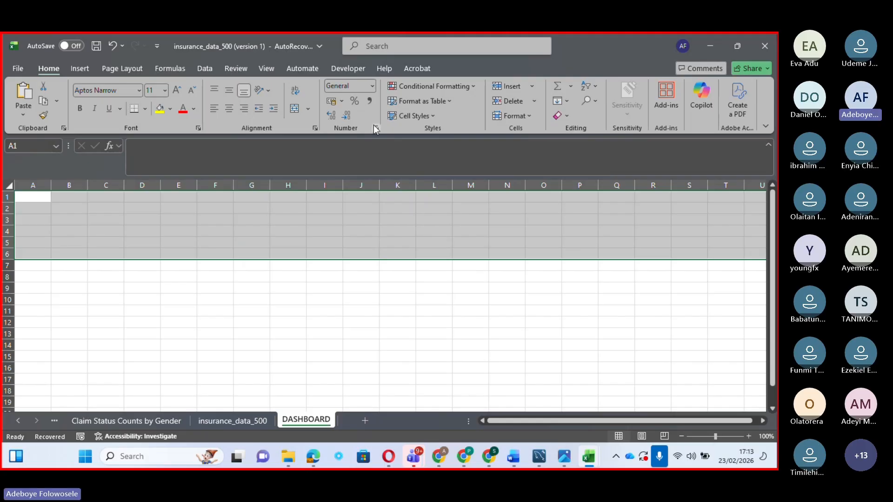
click(309, 108)
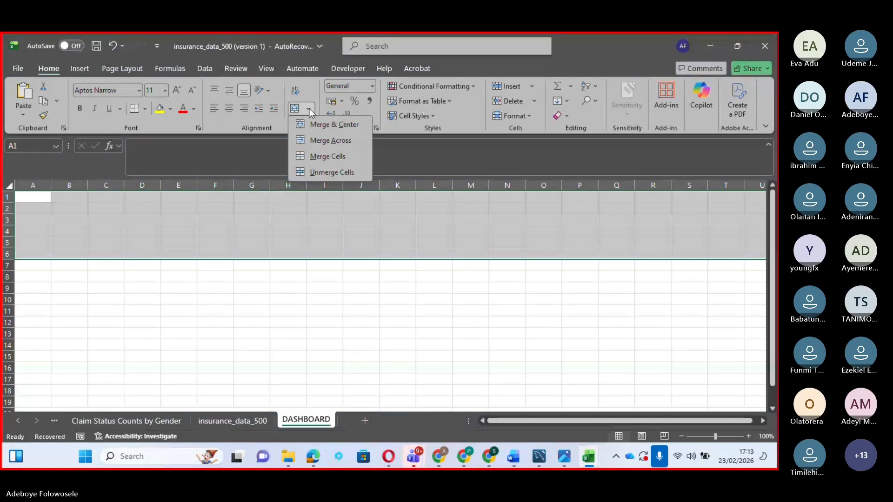
click(333, 128)
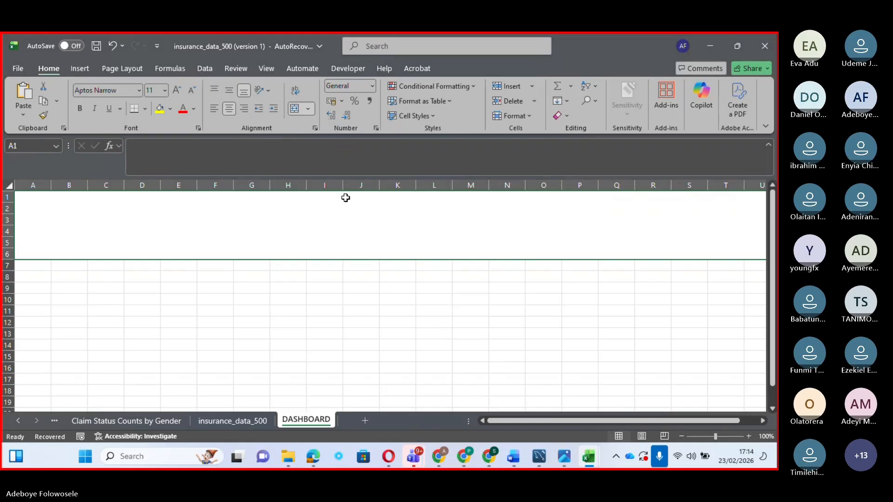
- Enter the title "INSURANCE RECORD" in the merged banner cell
double_click(350, 226)
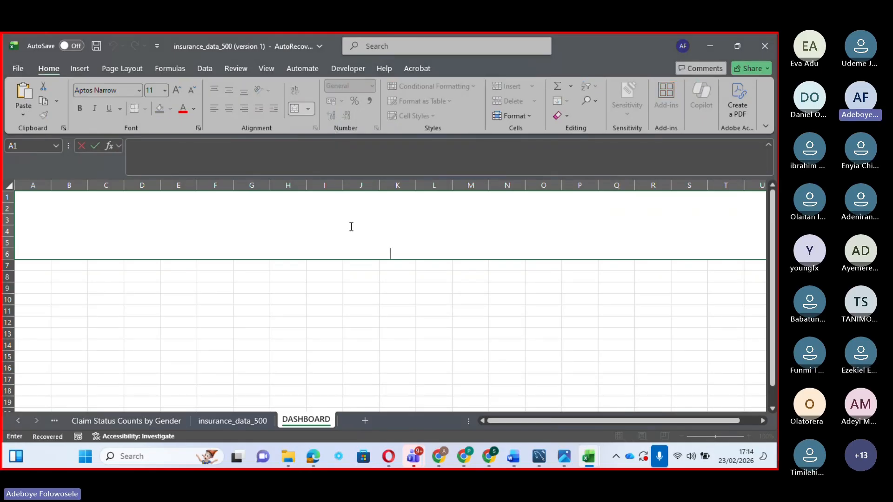
text(INS)
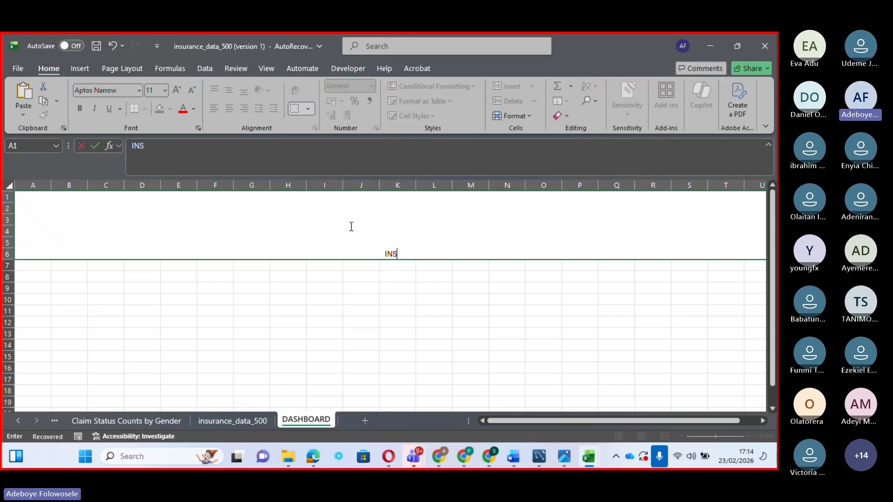
text(URANCE)
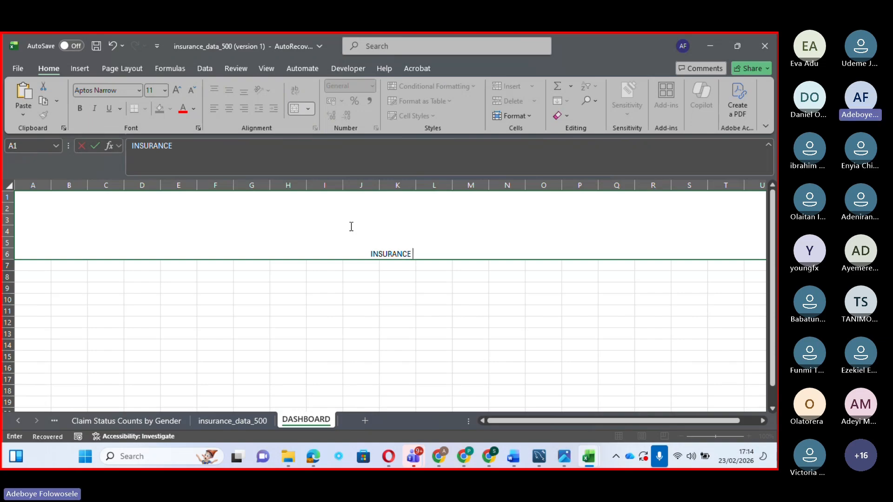
text(RECORD)
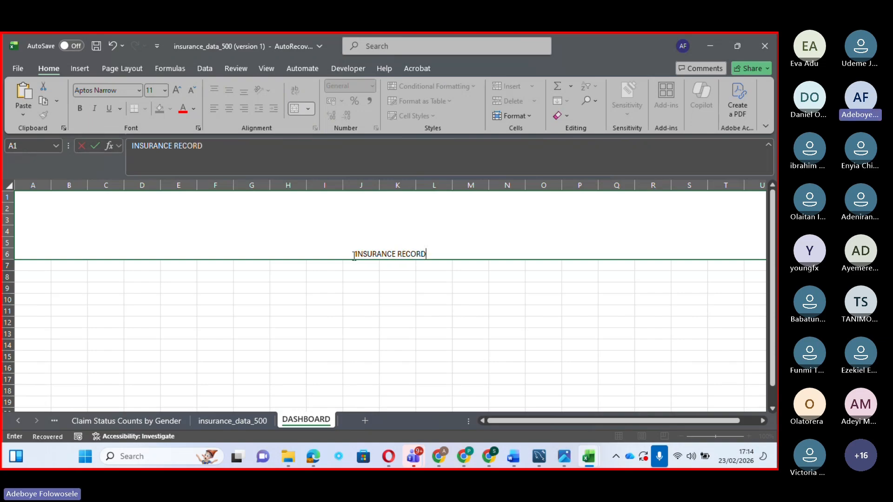
- Format the INSURANCE RECORD title text in bold with the standard Dark Blue font colour
drag(355, 254, 436, 239)
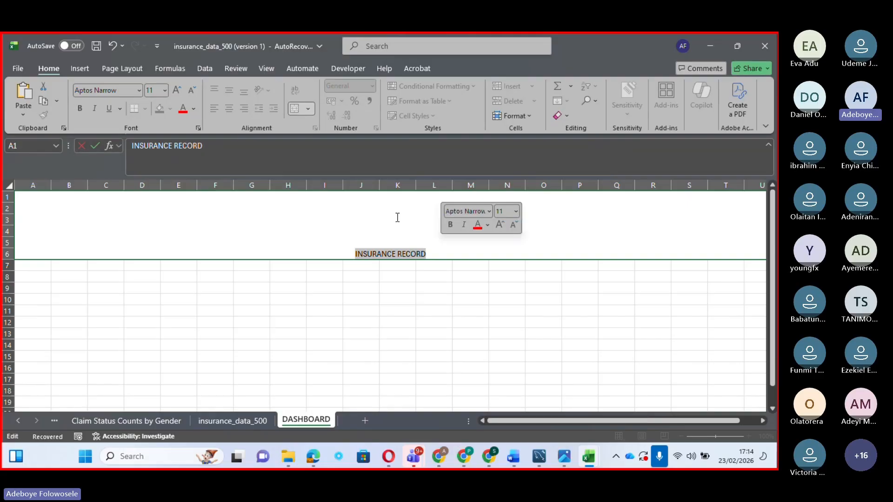
click(194, 113)
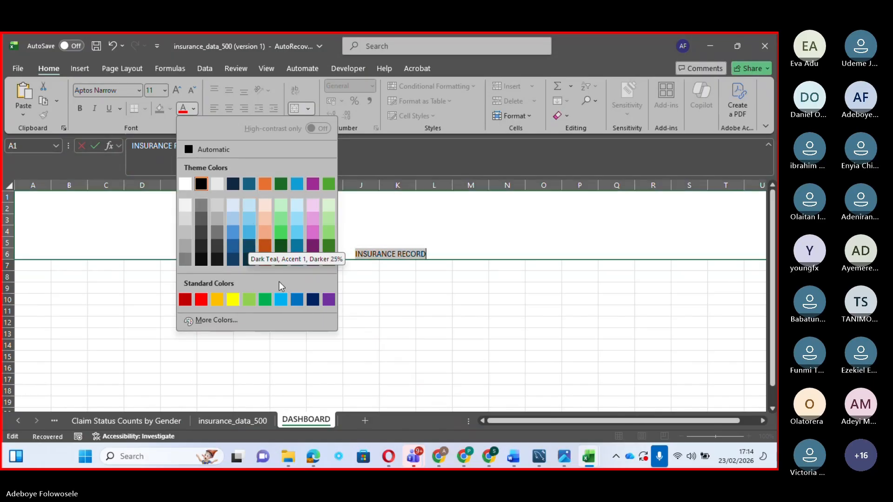
click(308, 300)
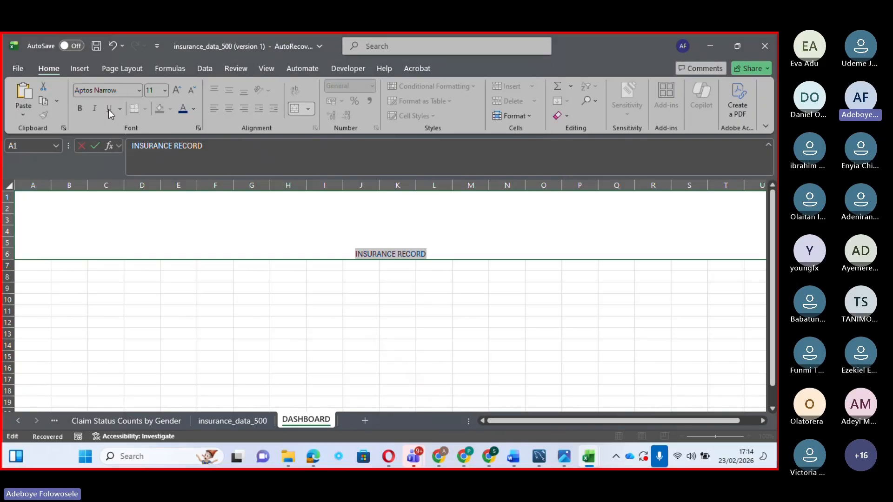
click(81, 109)
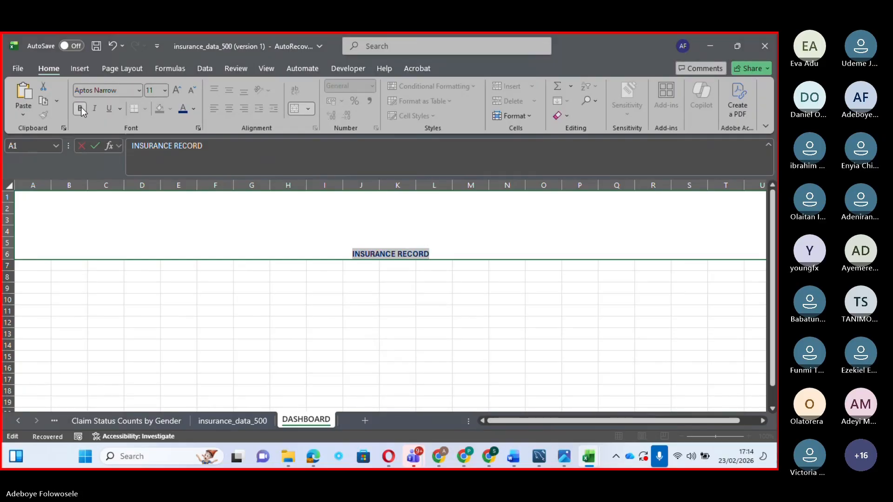
- Try font sizes 72 and 100 on the INSURANCE RECORD title
click(163, 91)
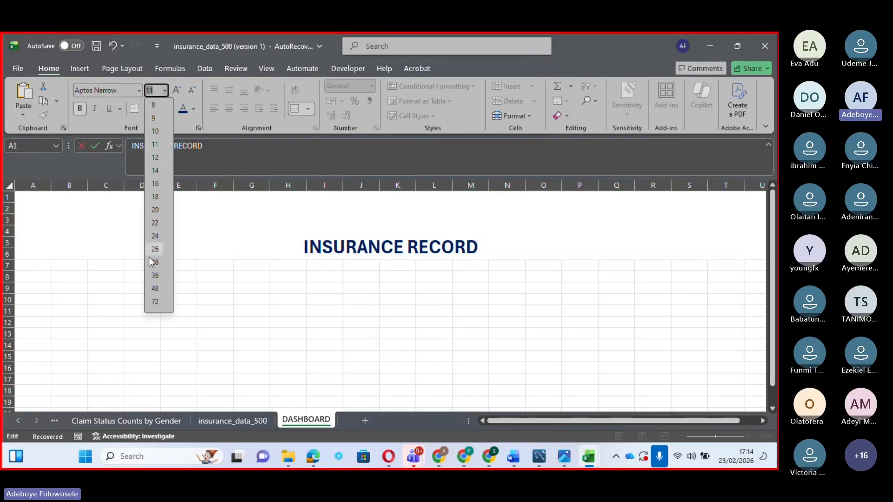
click(156, 302)
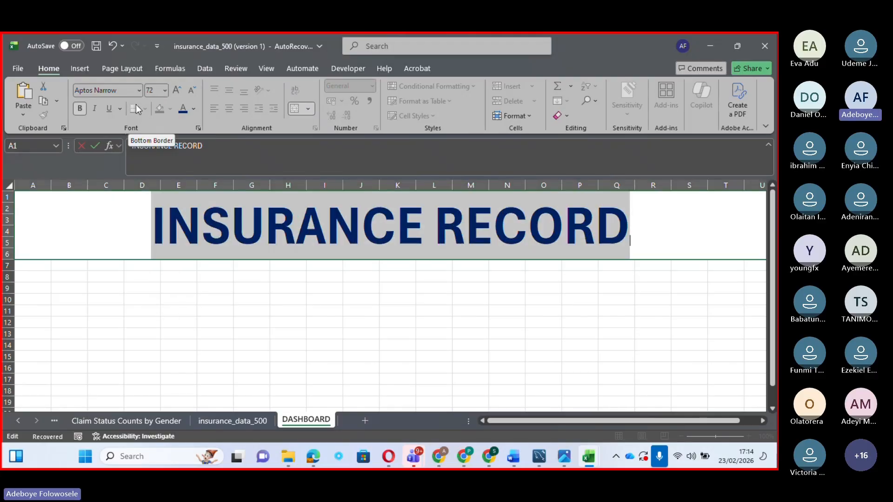
click(151, 91)
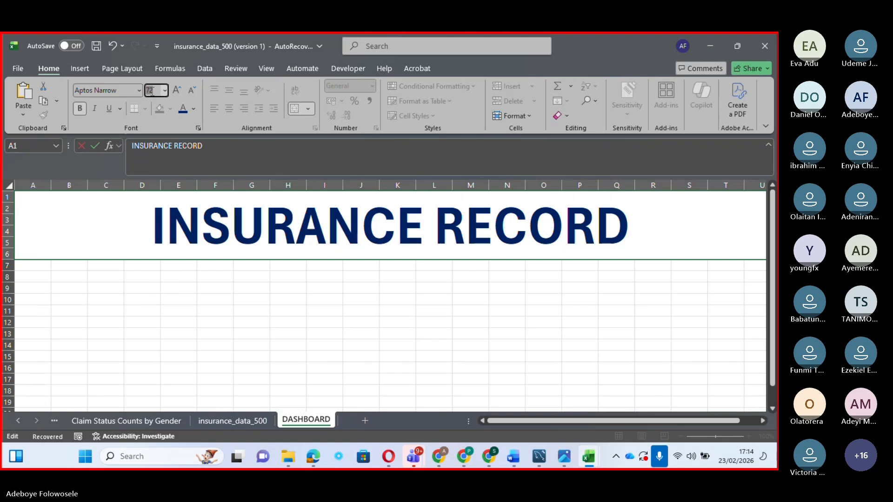
text(100)
key(Return)
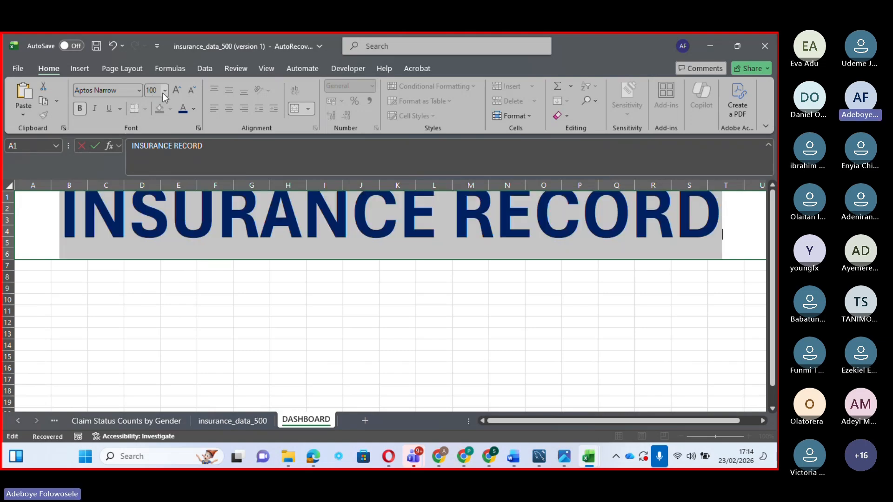
- Set the INSURANCE RECORD title's font size to 90 and finish editing the banner cell
click(157, 91)
text(90)
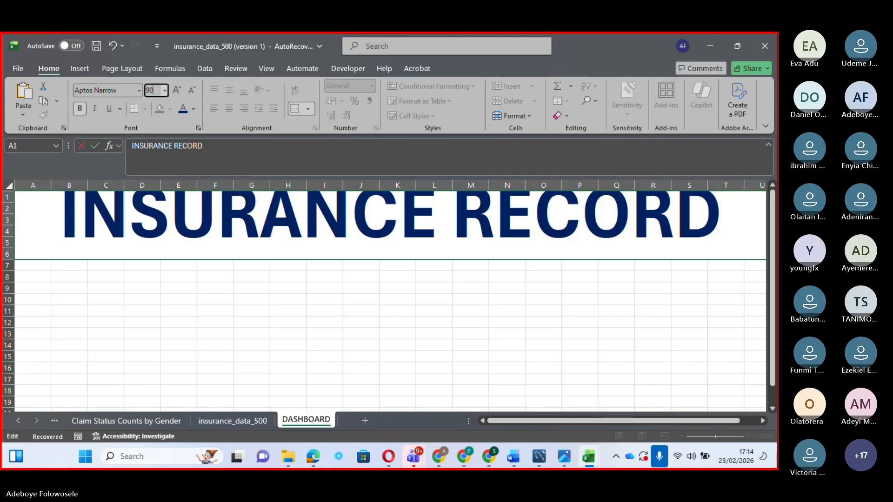
key(Return)
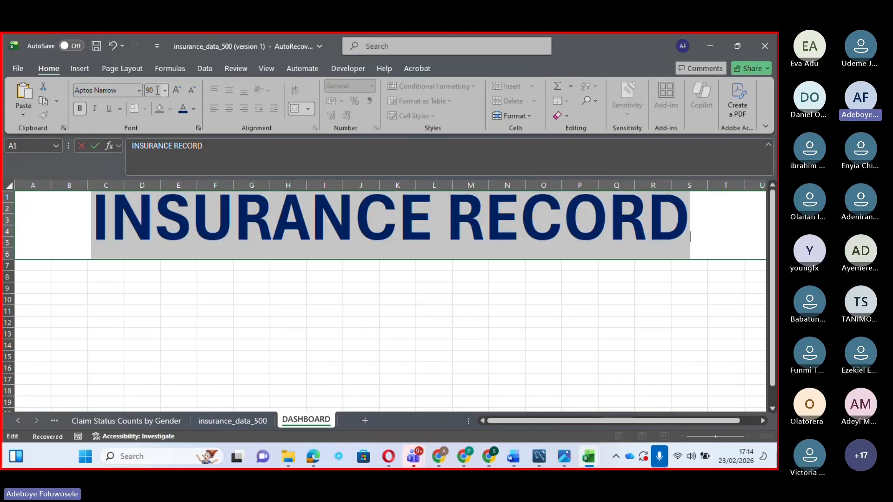
click(153, 287)
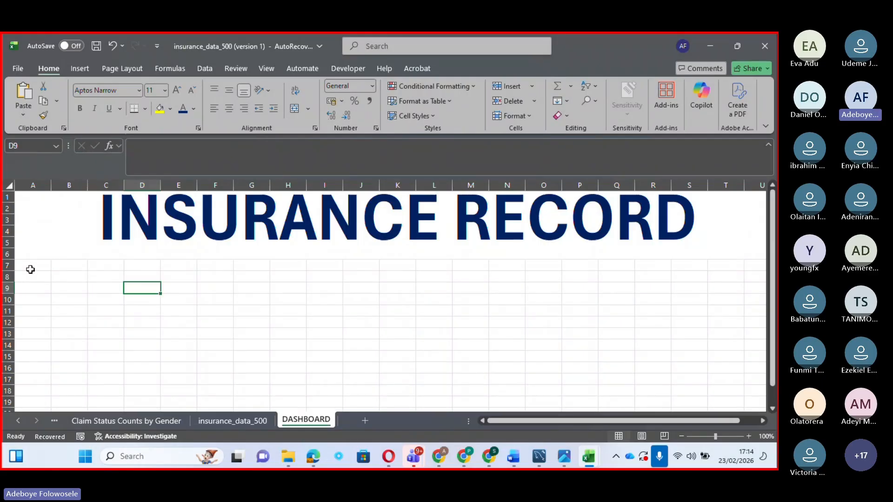
- Merge and center cells A7:U24 below the title banner into one block
mouse_move(31, 269)
mouse_down()
mouse_move(567, 383)
mouse_move(678, 383)
mouse_move(731, 419)
mouse_move(758, 365)
mouse_move(754, 402)
mouse_up()
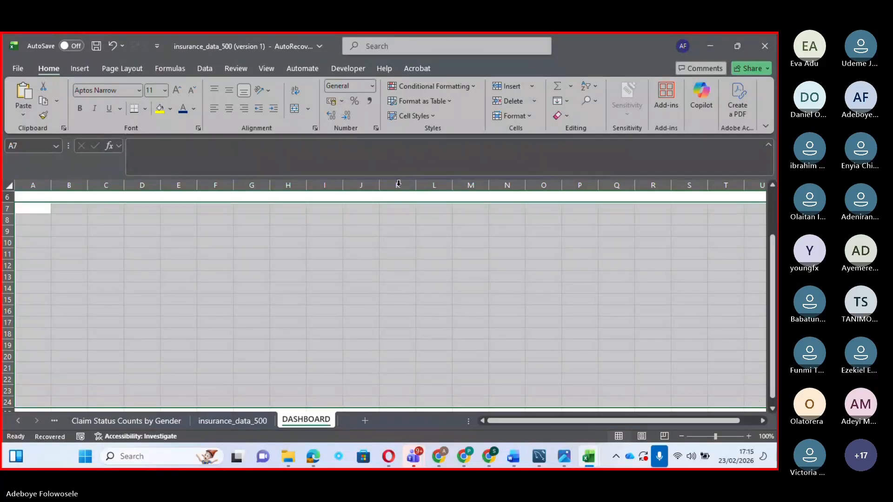
click(308, 109)
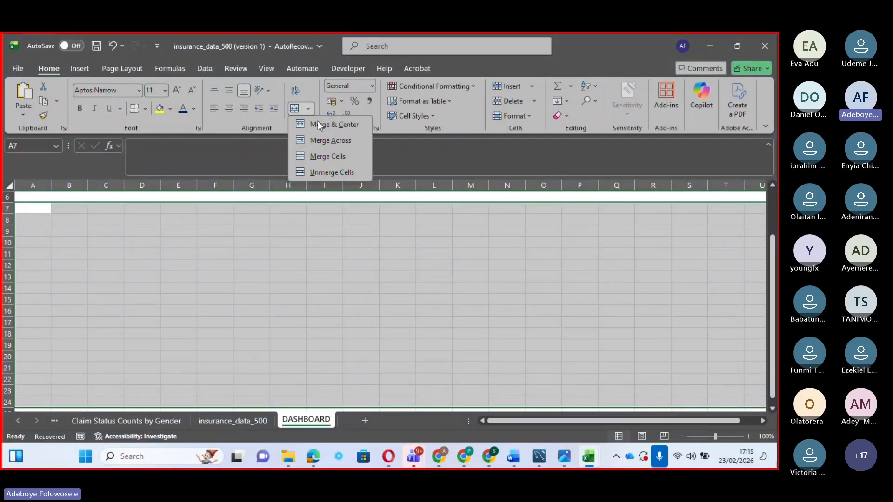
click(328, 128)
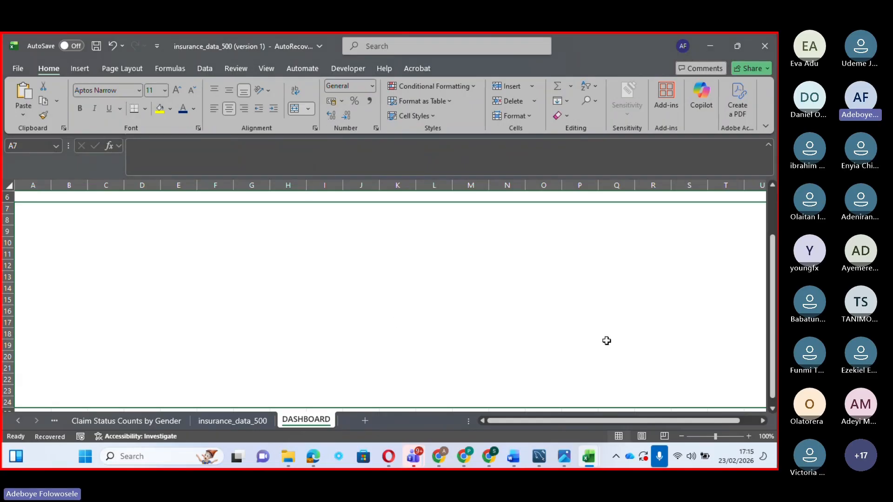
- Change the dashboard's banner title to read INSURANCE RECORDS
drag(769, 265, 770, 222)
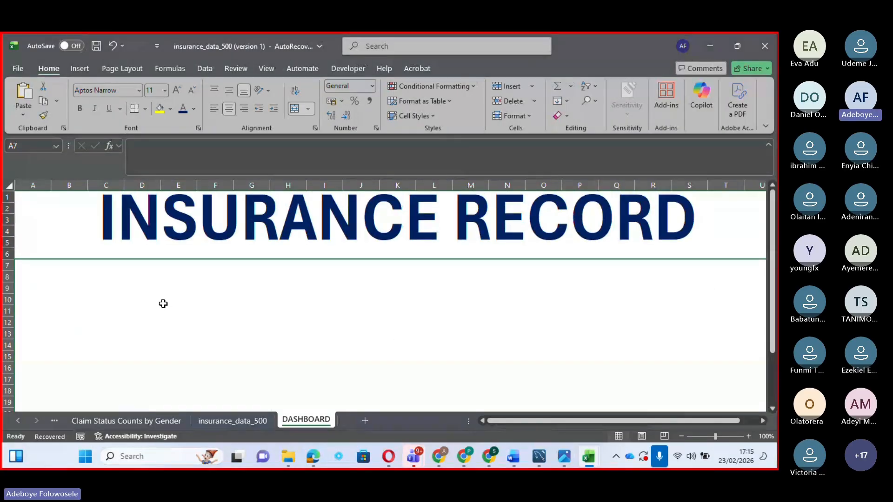
click(616, 218)
double_click(683, 212)
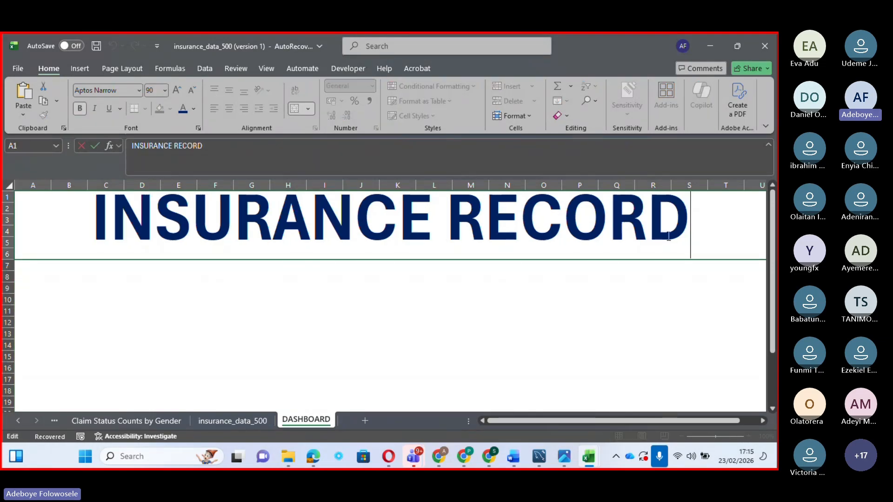
text(S)
key(Return)
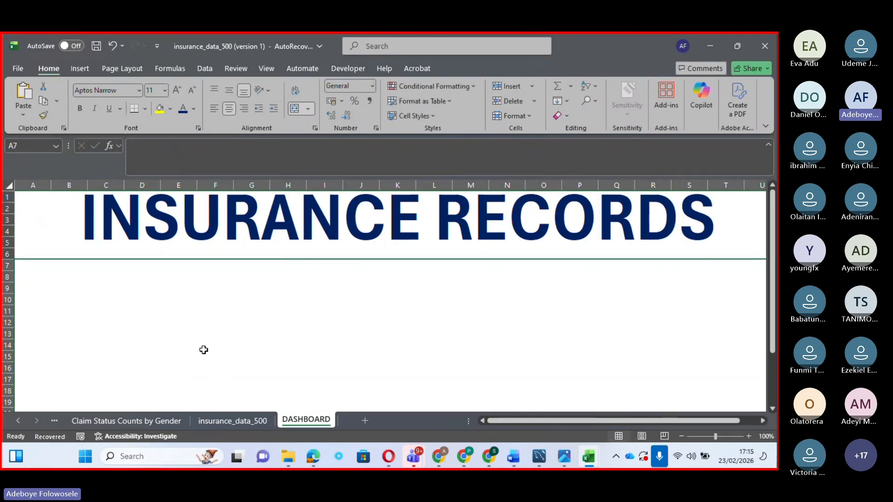
- Copy the Claim Status Counts by Gender chart from its pivot sheet onto the DASHBOARD sheet below the title banner
click(151, 420)
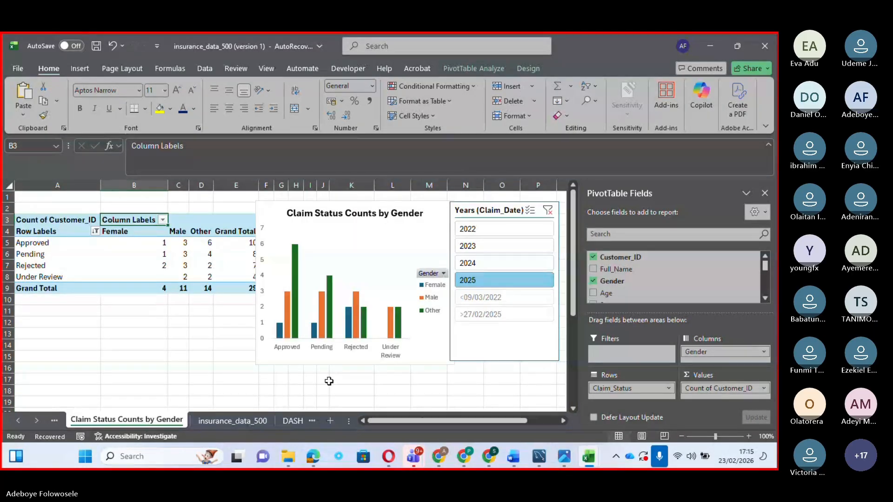
click(314, 209)
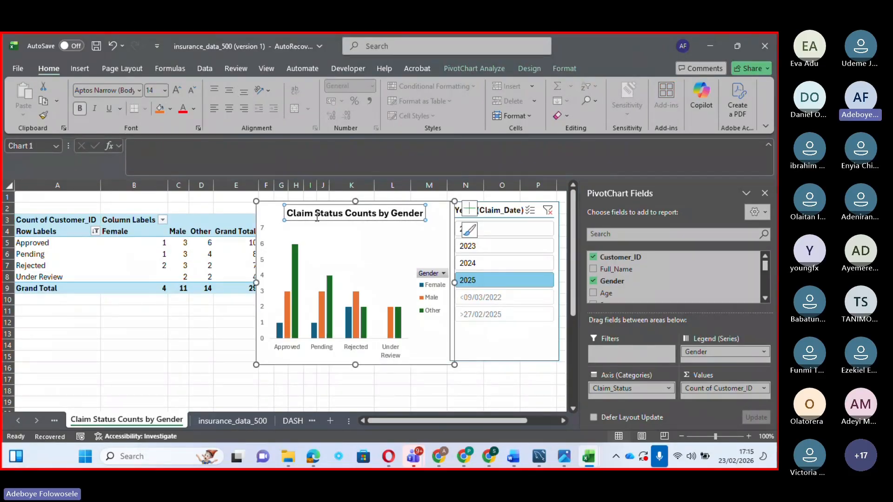
click(267, 204)
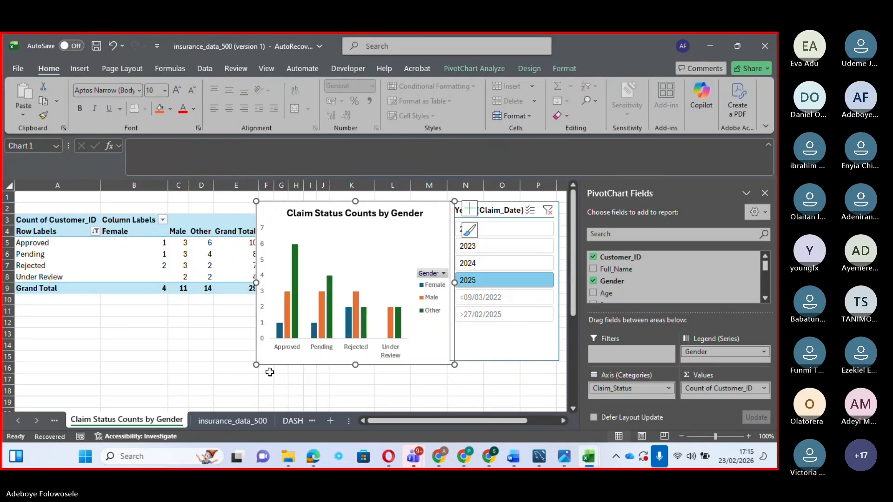
click(290, 421)
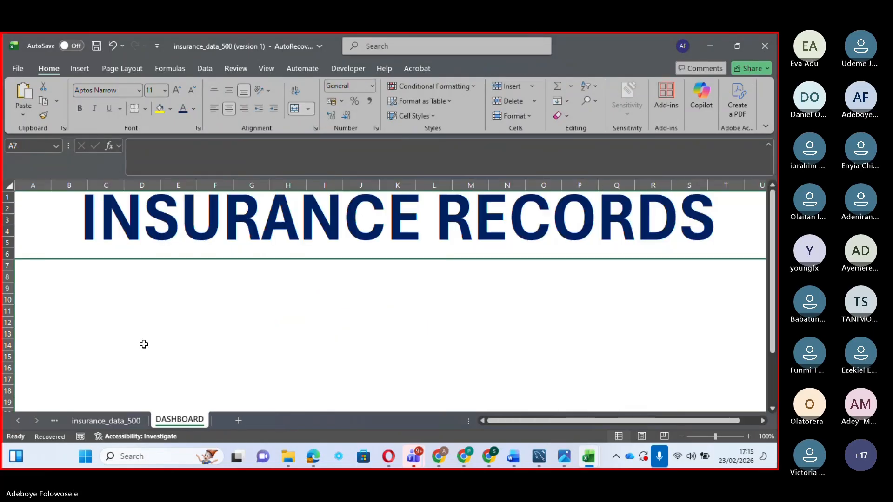
key(ctrl+v)
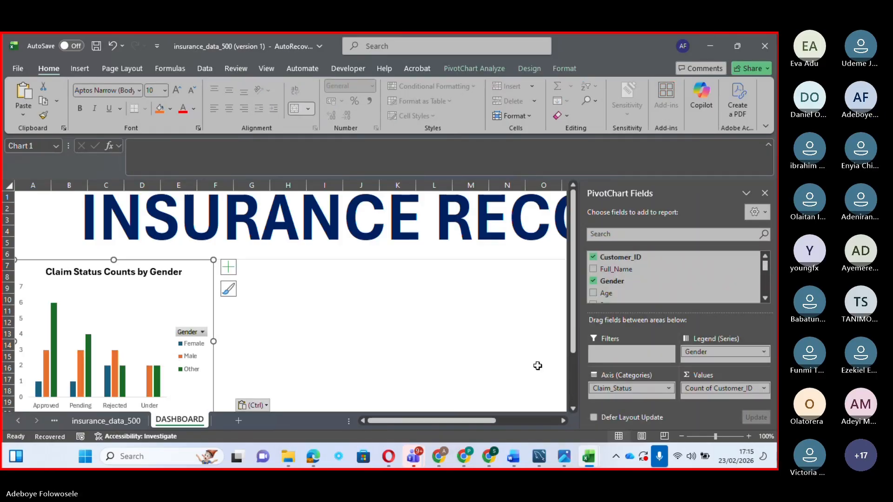
key(Escape)
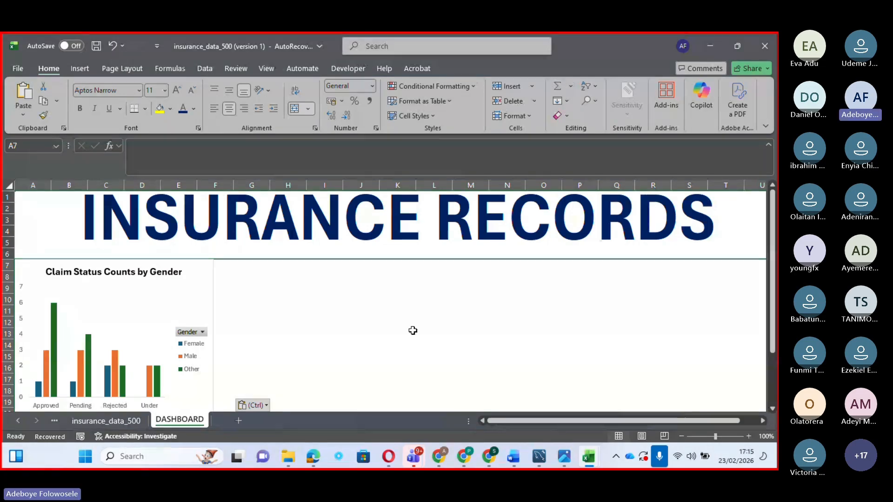
- Shrink the Claim Status Counts by Gender chart to about columns A to D and rows 7 to 17, and close the PivotChart Fields pane
scroll(773, 406, down, 2)
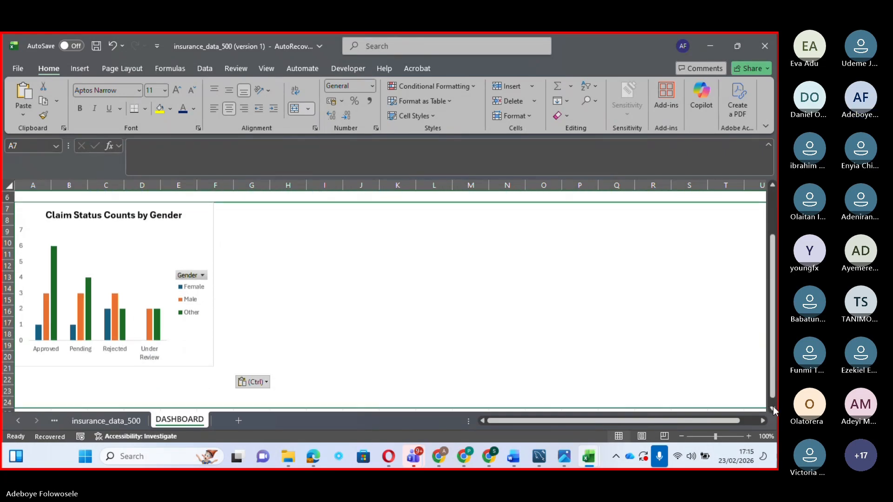
click(196, 368)
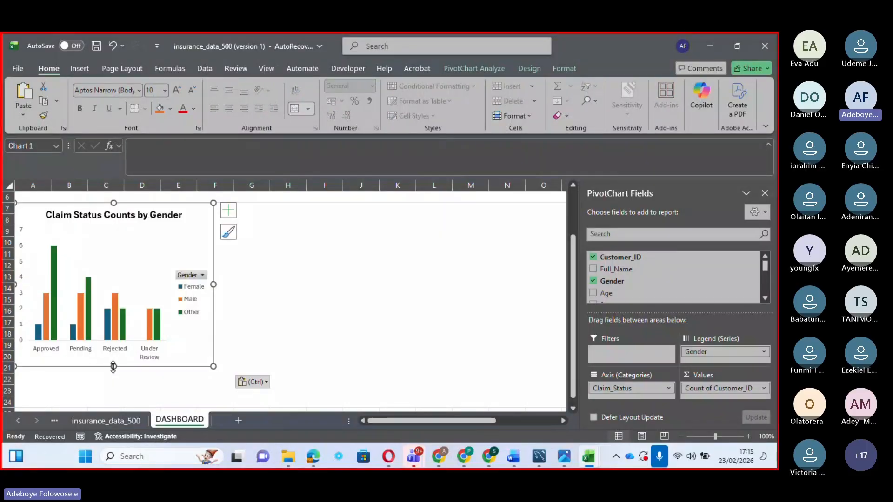
drag(97, 329, 97, 329)
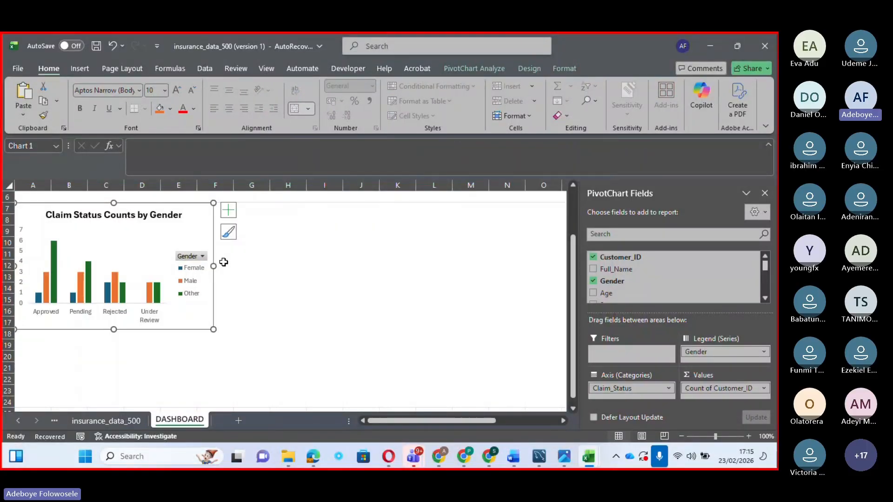
drag(210, 267, 161, 265)
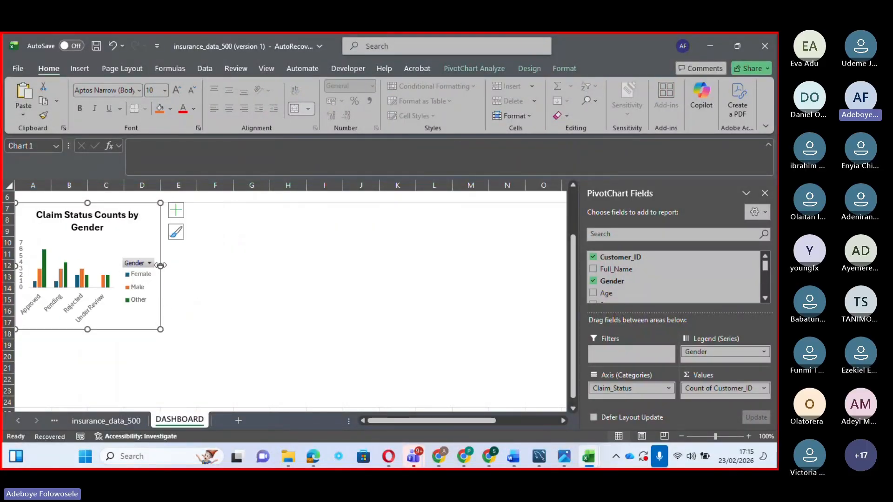
click(764, 193)
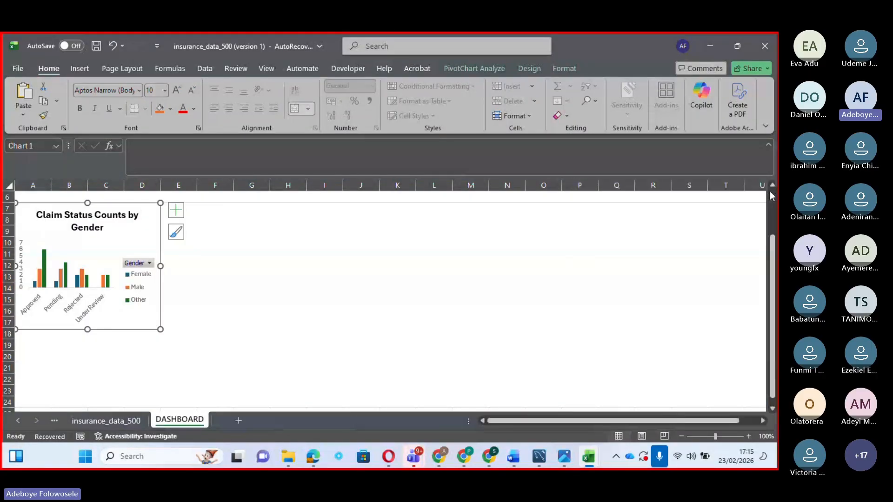
scroll(769, 195, up, 2)
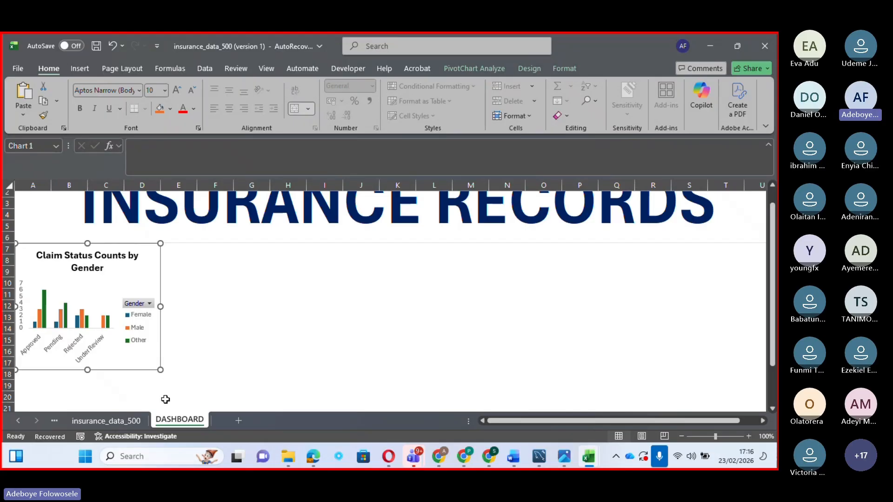
- Copy the Payment Method by the Claim Amount chart from its pivot sheet onto the DASHBOARD sheet
click(17, 421)
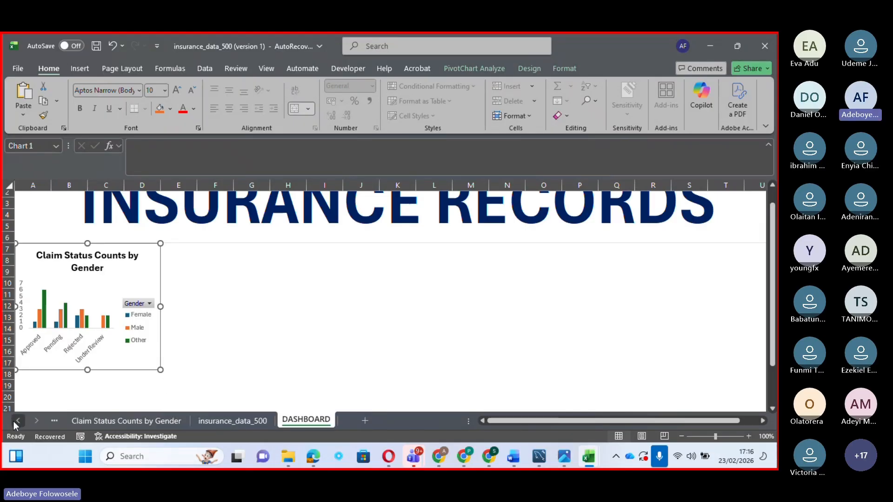
click(17, 421)
click(17, 421)
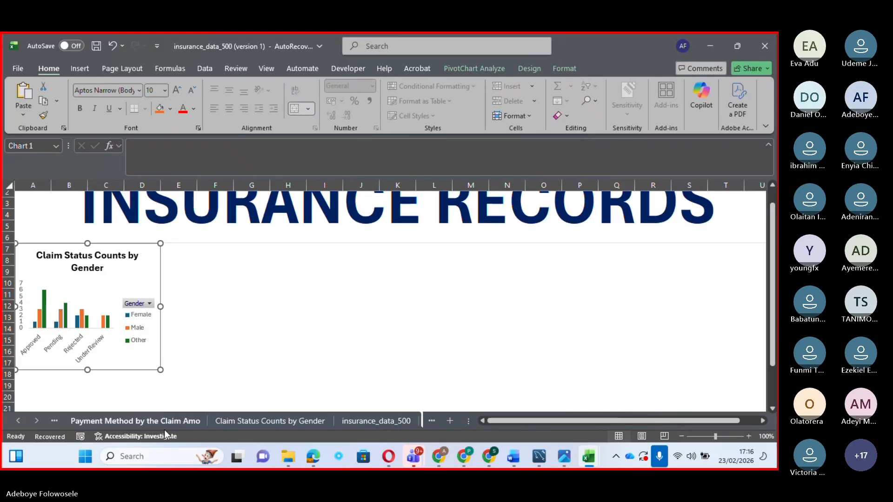
click(155, 421)
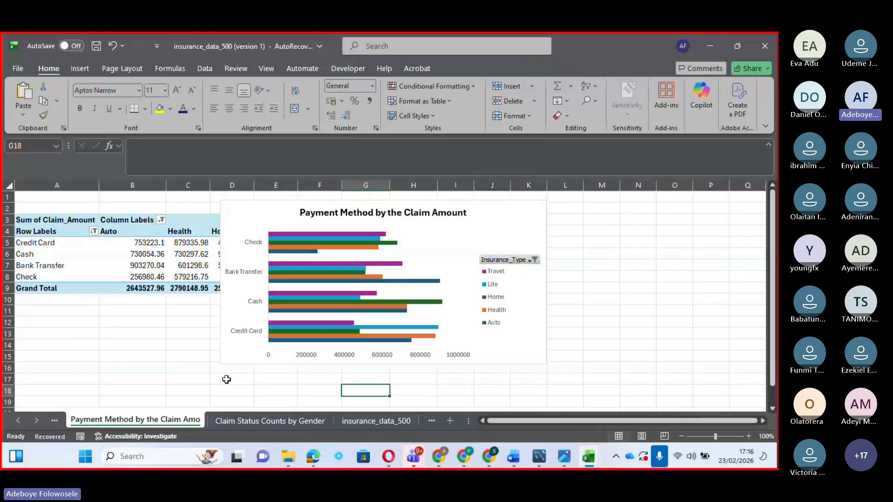
click(231, 365)
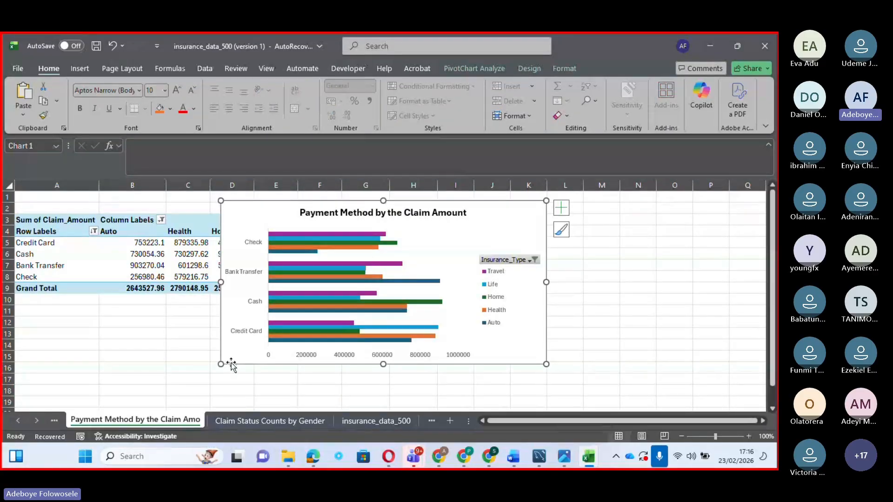
click(36, 424)
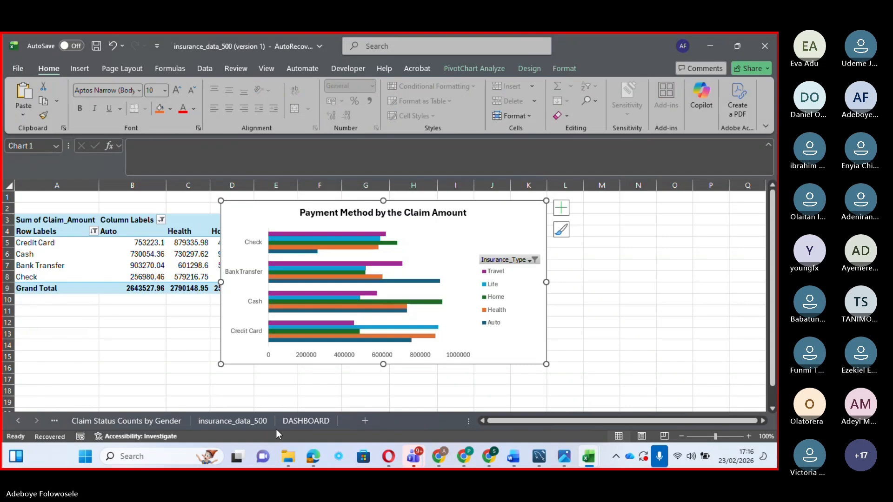
click(297, 423)
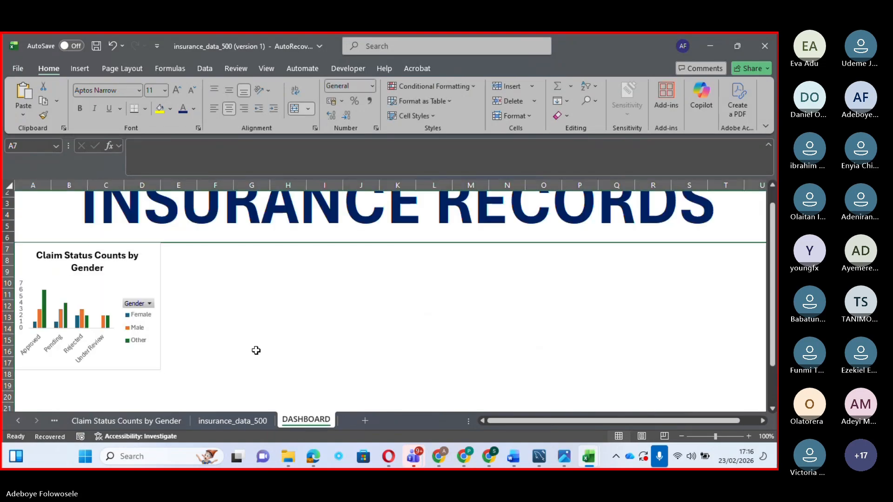
key(ctrl+v)
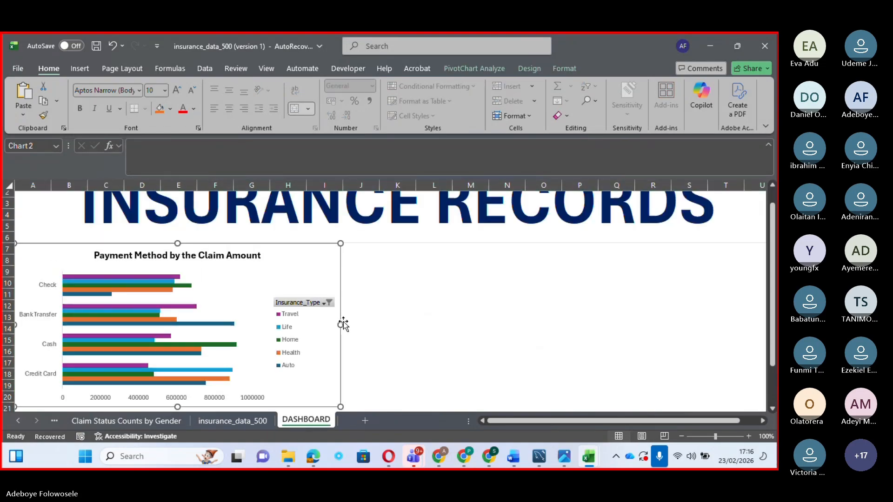
- Shrink the Payment Method by the Claim Amount chart and place it beside the claim status chart, spanning about columns E to J and rows 7 to 15
drag(343, 326, 234, 325)
click(201, 325)
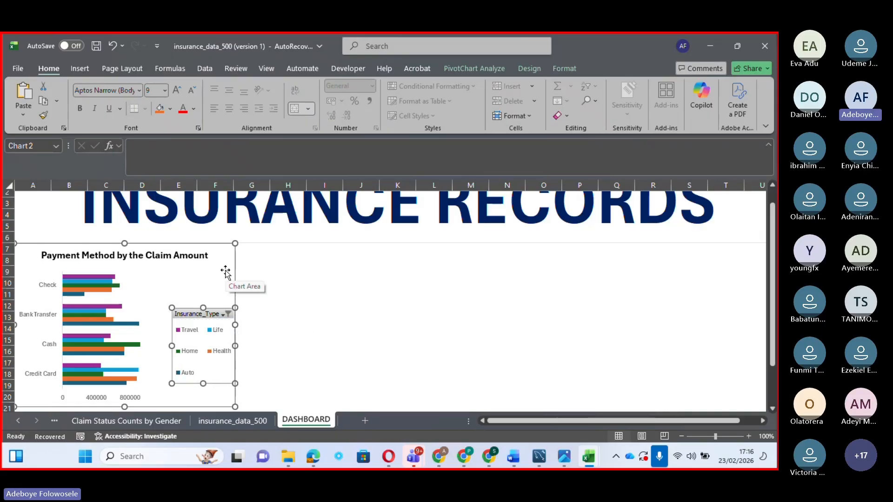
key(ctrl+z)
drag(225, 272, 375, 270)
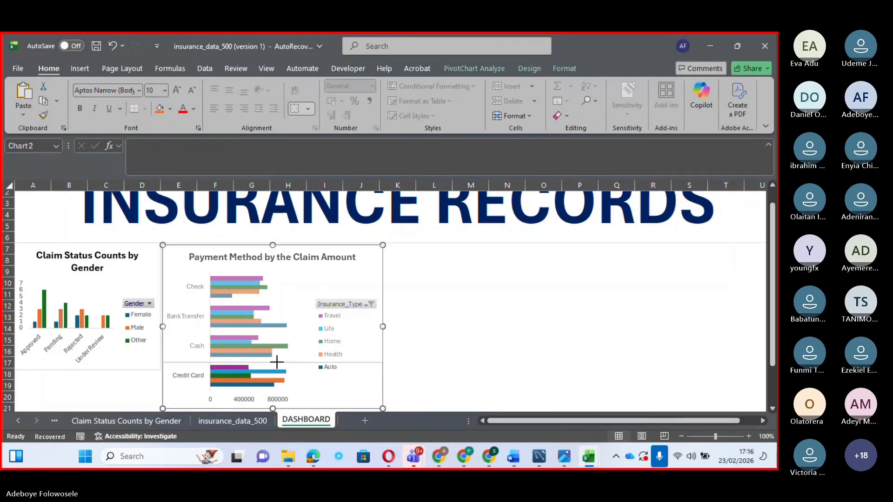
drag(277, 362, 277, 348)
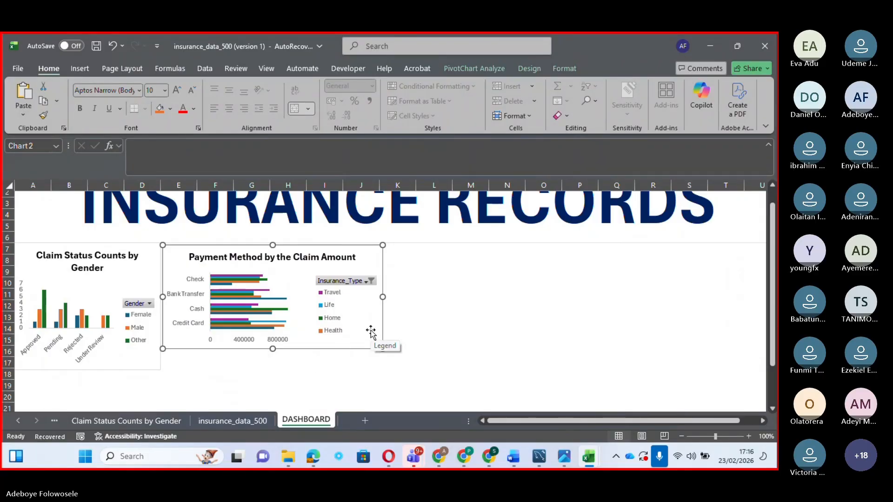
- Copy the Total Claim over Time line chart from its pivot sheet onto the DASHBOARD sheet
click(18, 421)
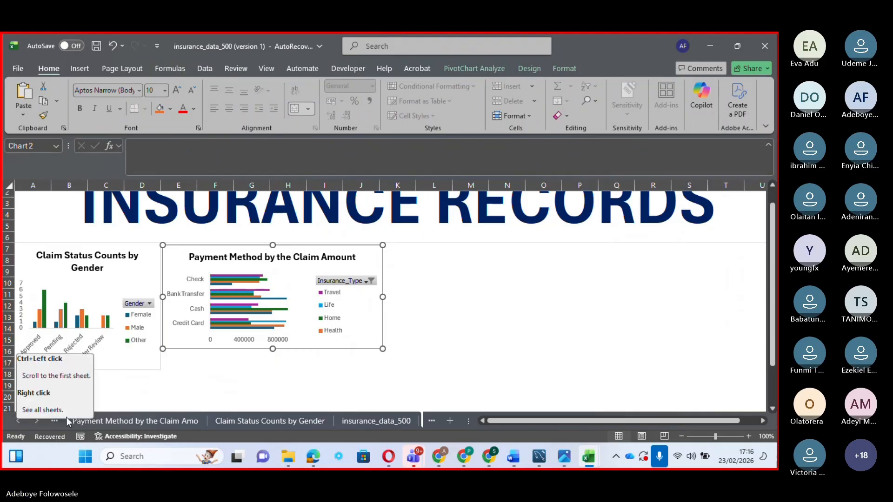
click(16, 423)
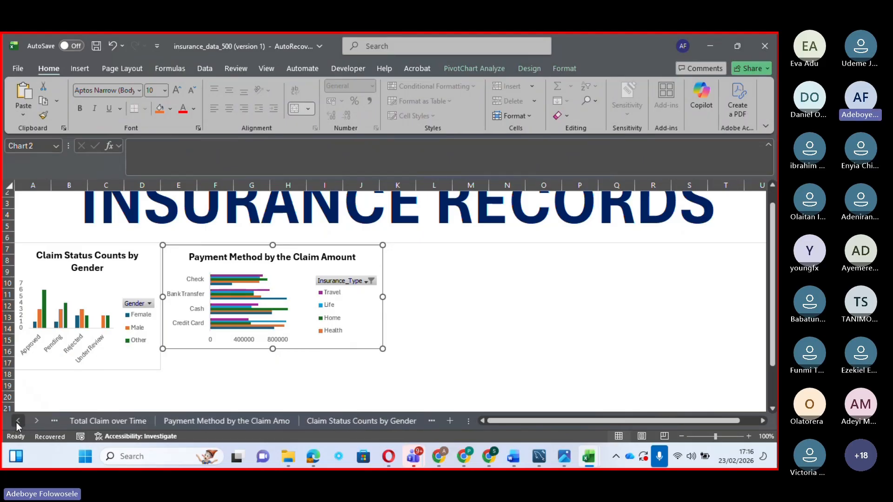
click(101, 423)
click(200, 355)
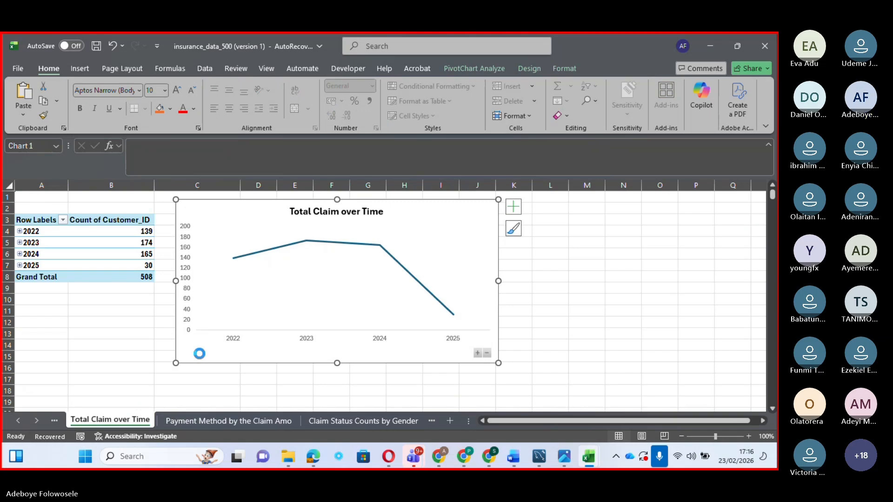
click(36, 420)
click(36, 420)
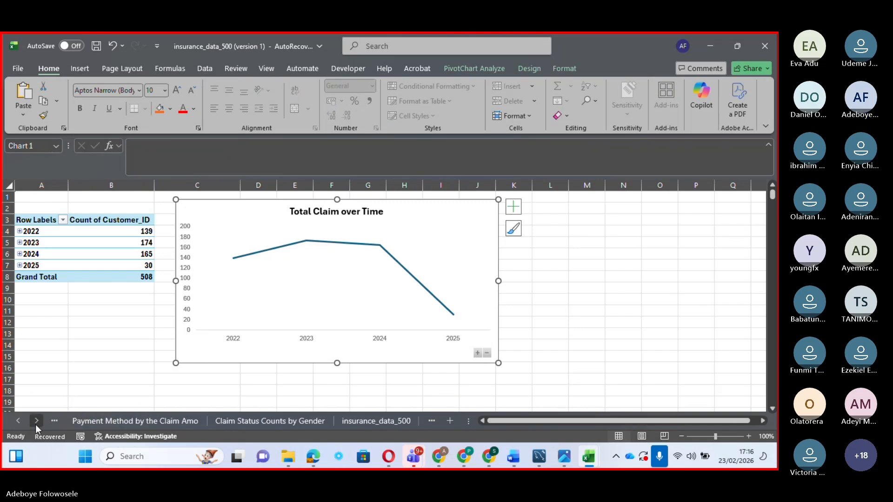
click(36, 420)
click(232, 417)
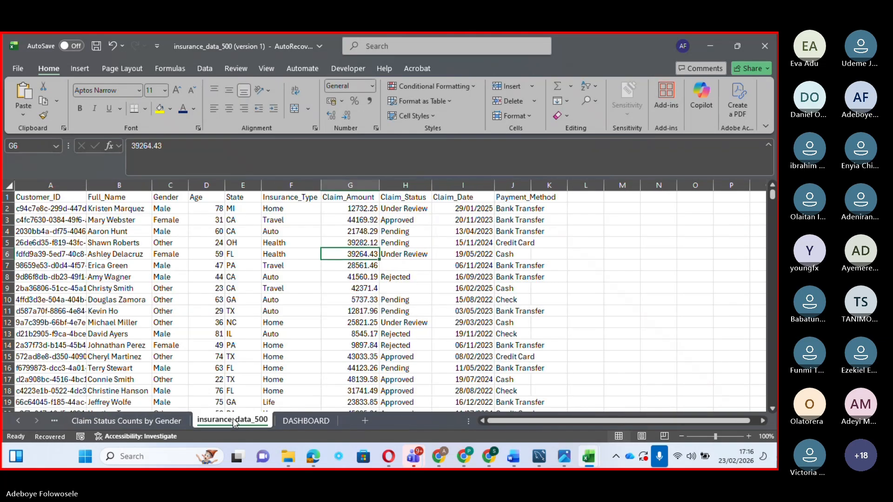
click(300, 421)
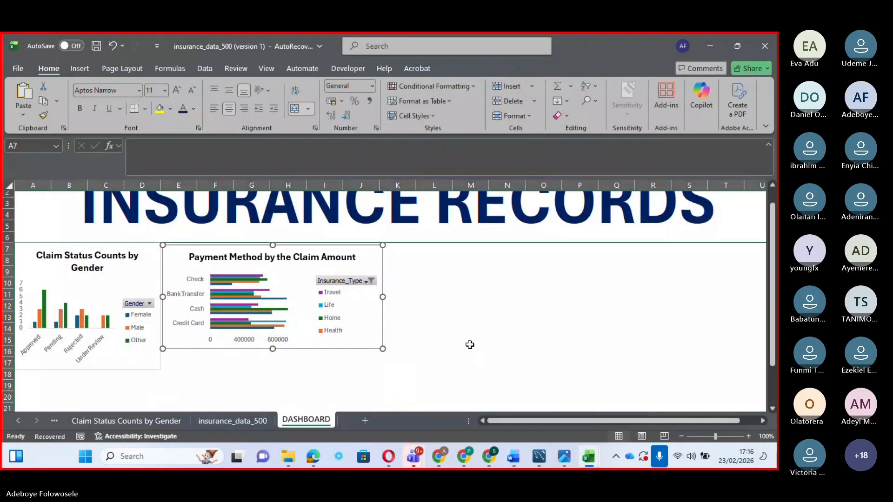
key(ctrl+v)
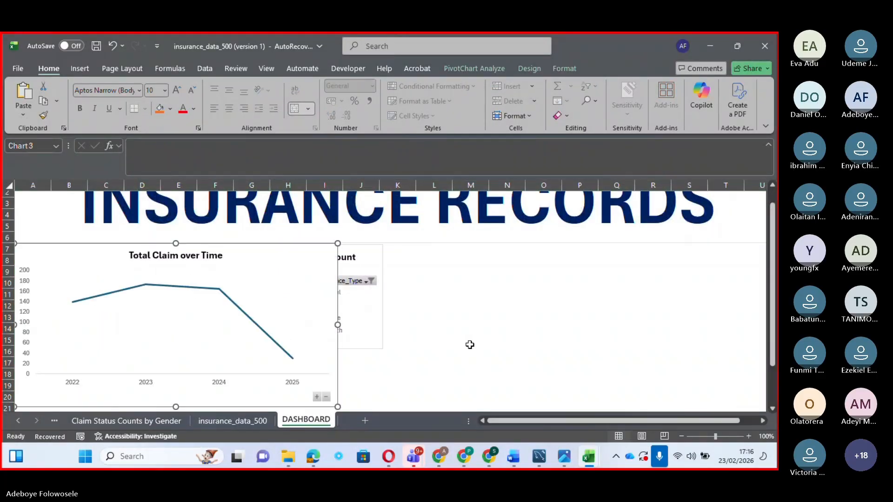
- Shrink the Total Claim over Time chart and place it beside the payment method chart, spanning about columns K to P and rows 7 to 16
drag(338, 325, 208, 323)
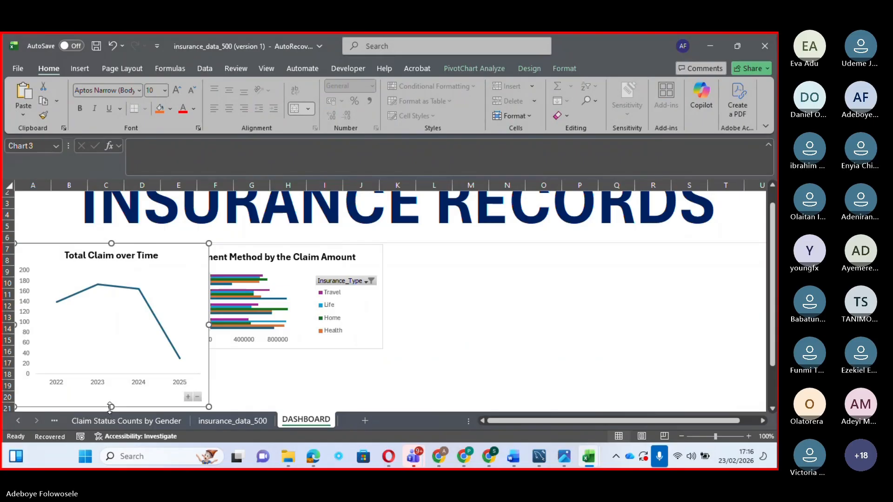
drag(110, 407, 111, 374)
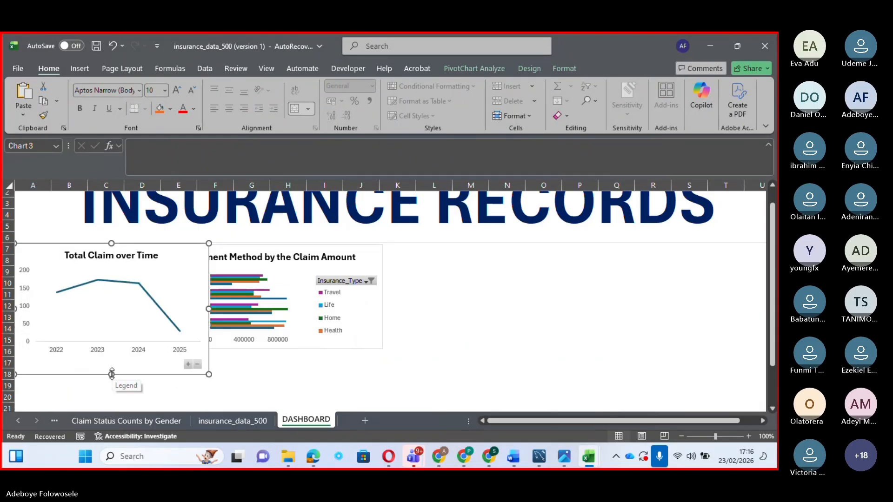
click(127, 348)
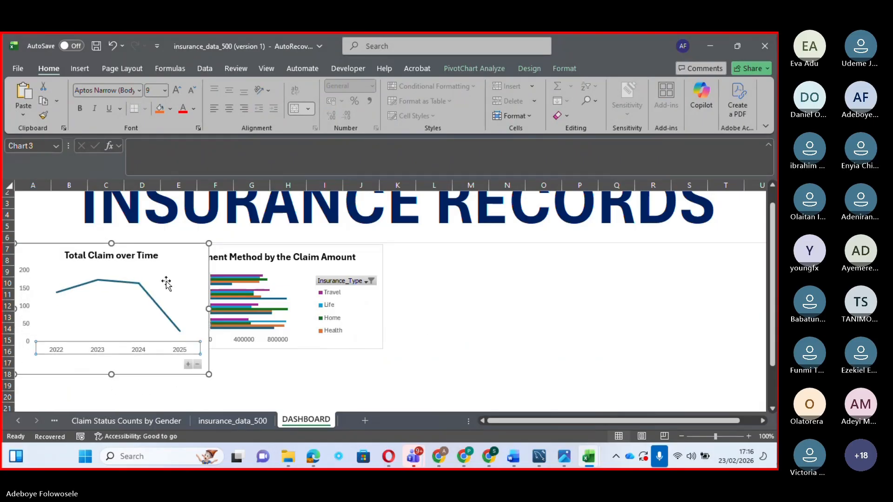
drag(185, 265, 555, 268)
drag(481, 373, 483, 351)
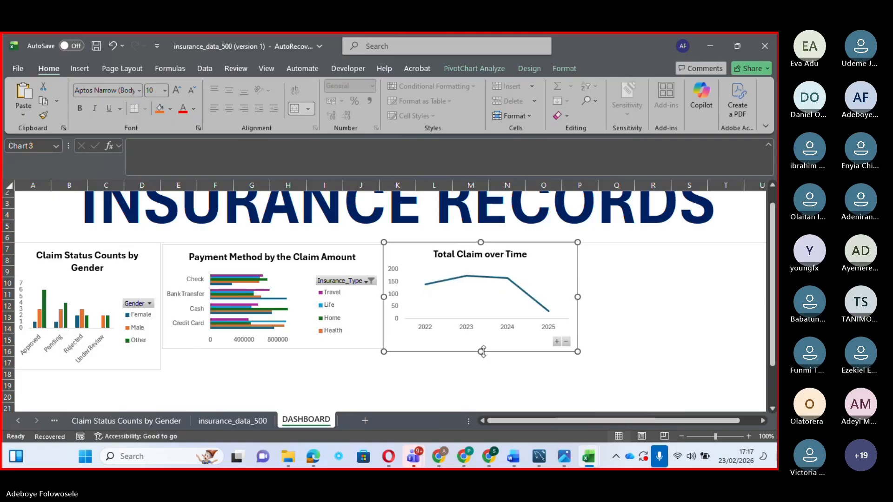
- Copy the Claims by Insurance Type chart from its pivot sheet onto the DASHBOARD sheet
click(20, 421)
click(22, 421)
click(22, 421)
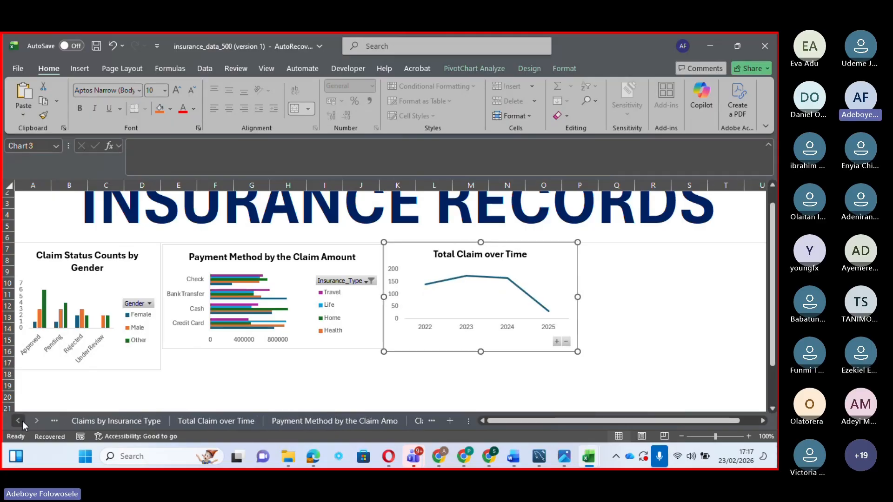
click(23, 422)
click(210, 423)
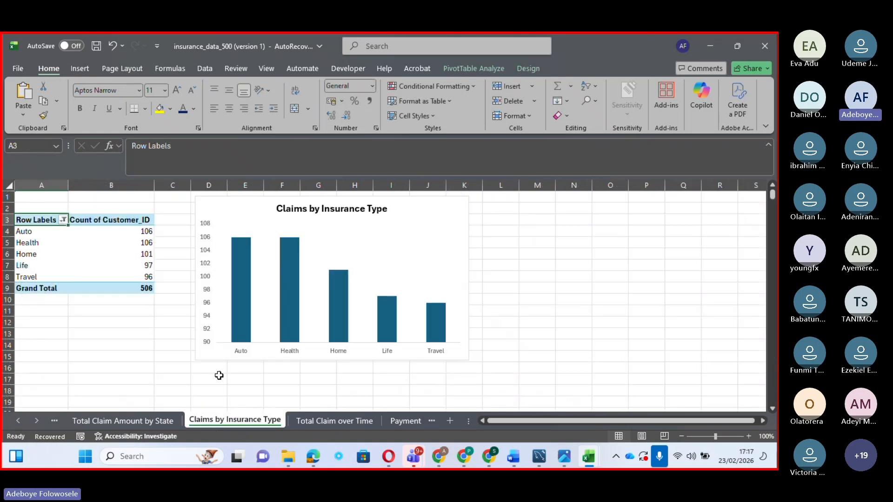
click(228, 360)
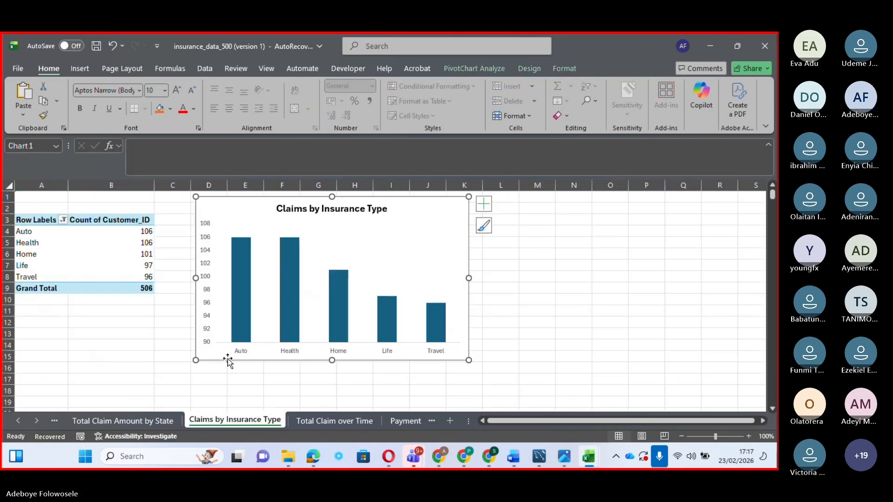
click(40, 426)
click(40, 426)
click(36, 421)
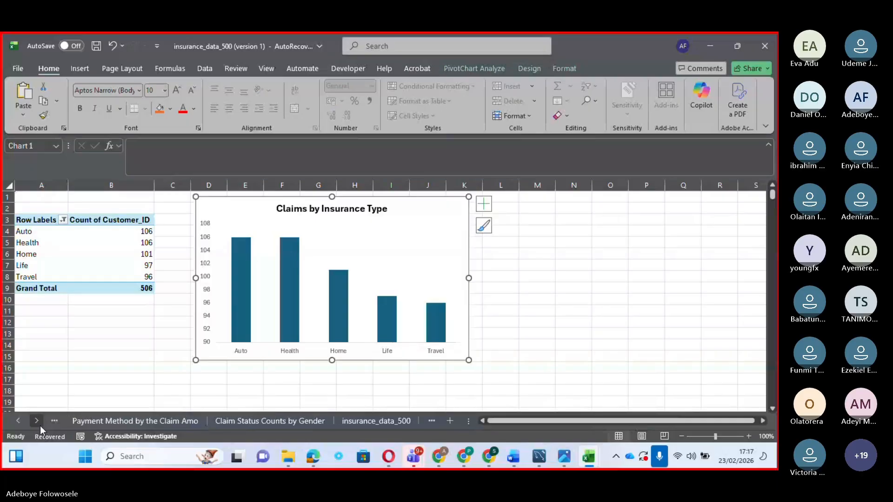
click(37, 421)
click(306, 426)
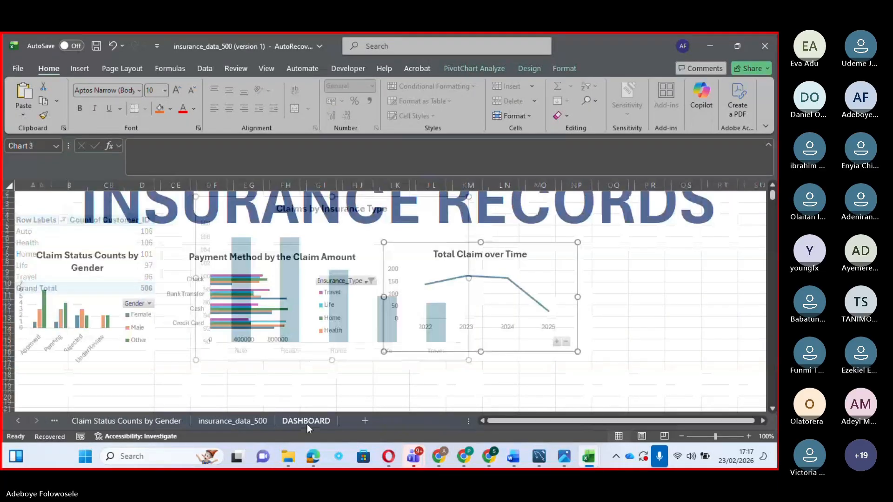
key(ctrl+v)
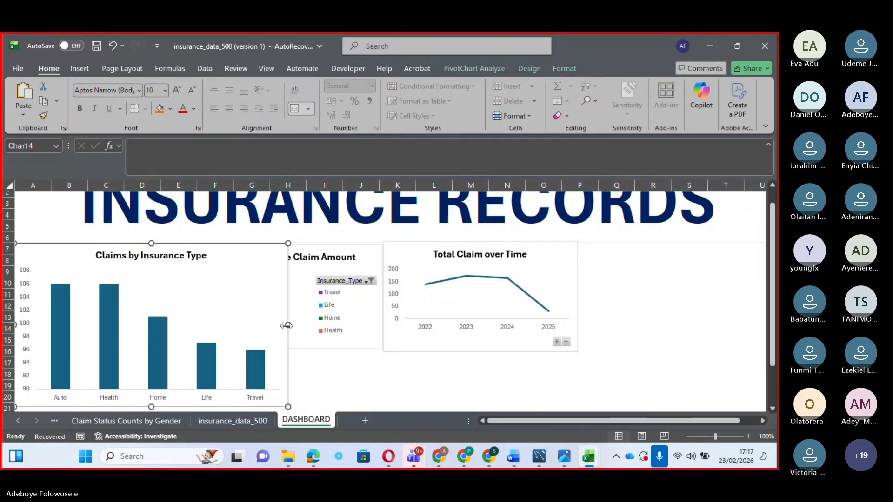
- Shrink the Claims by Insurance Type chart to about columns A to D and rows 7 to 17
drag(287, 325, 202, 326)
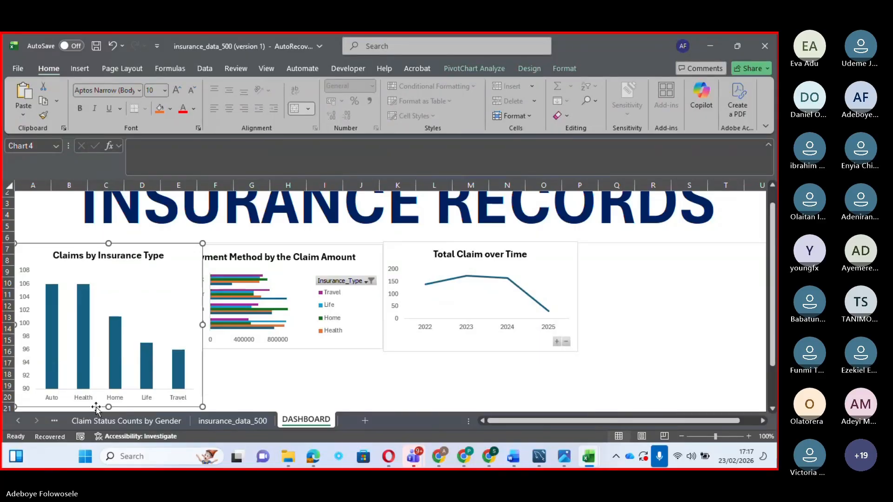
drag(96, 408, 99, 361)
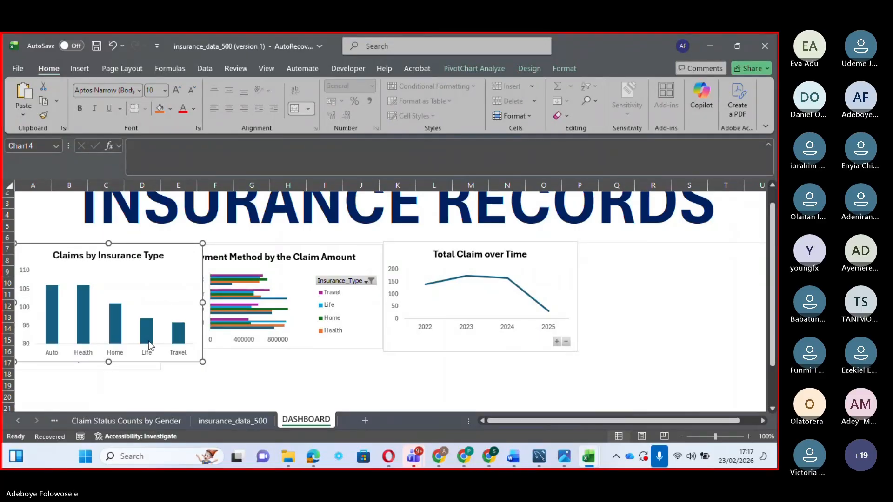
drag(203, 302, 154, 302)
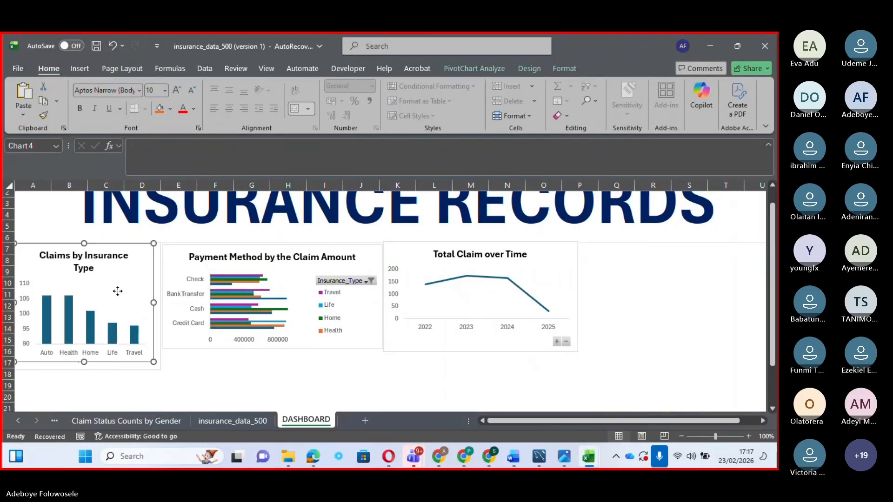
click(118, 291)
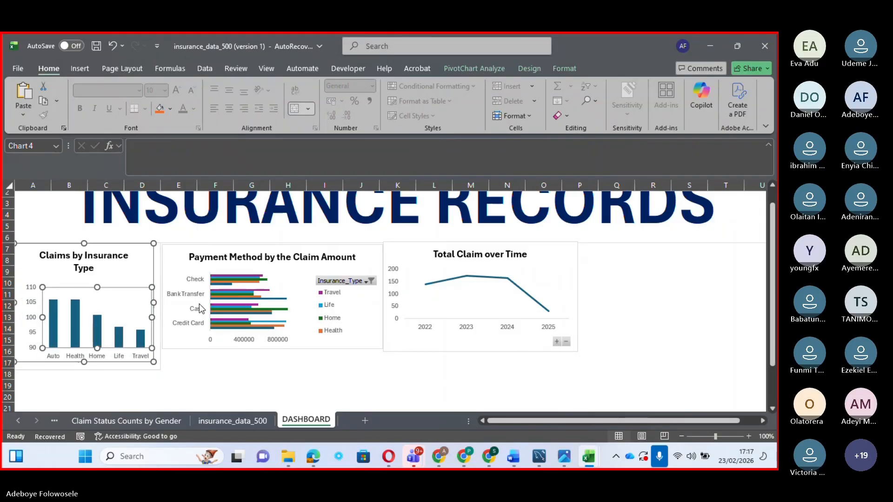
key(ctrl+z)
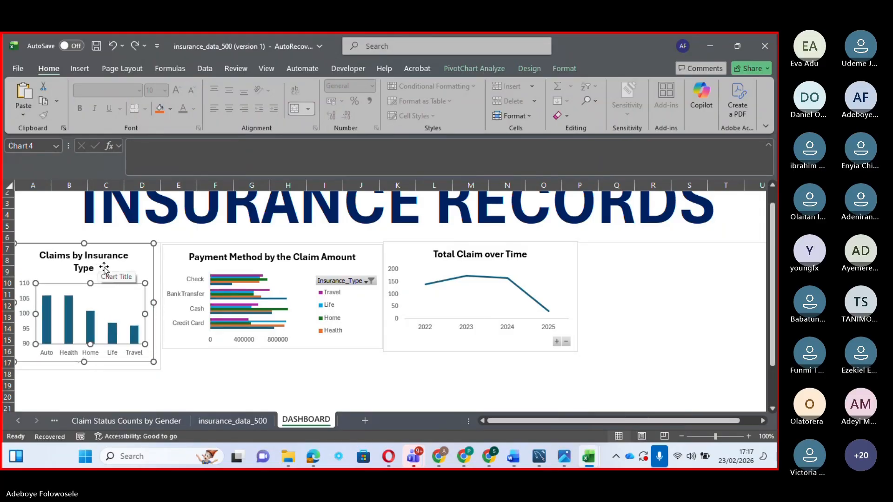
click(125, 246)
double_click(125, 246)
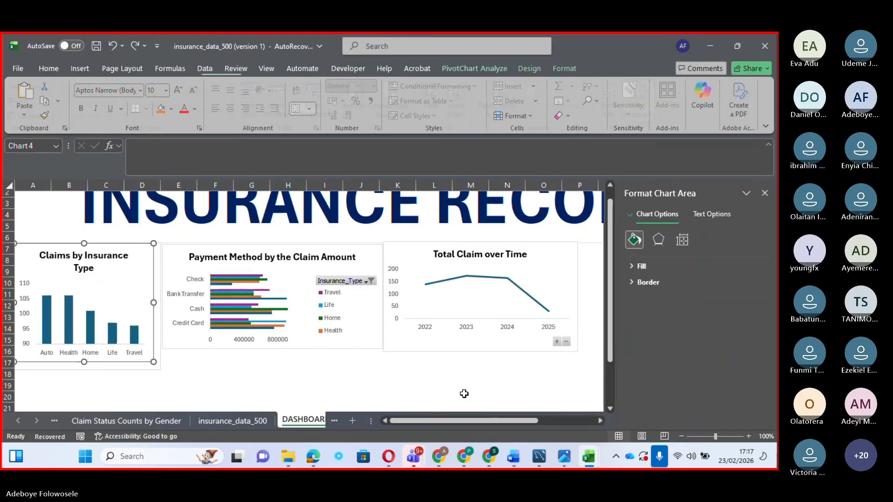
click(764, 193)
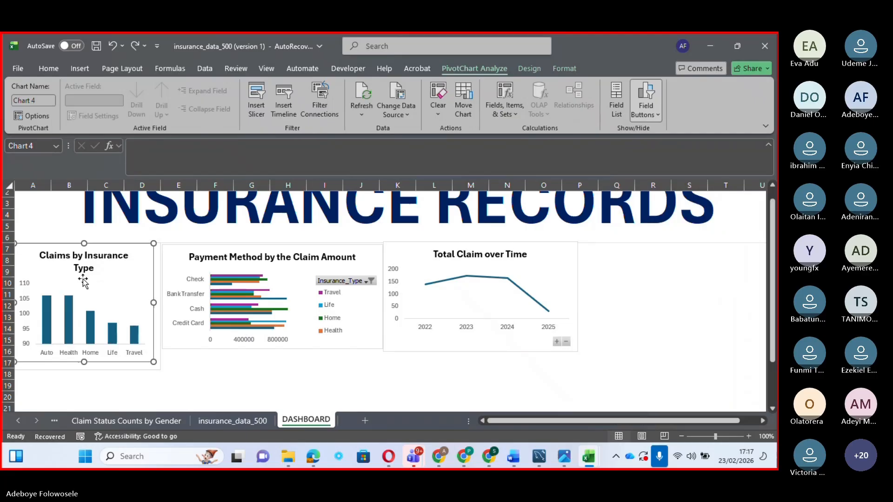
- Place the Claims by Insurance Type chart beside the line chart and resize it to span about columns P to U and rows 7 to 16
drag(102, 252, 669, 243)
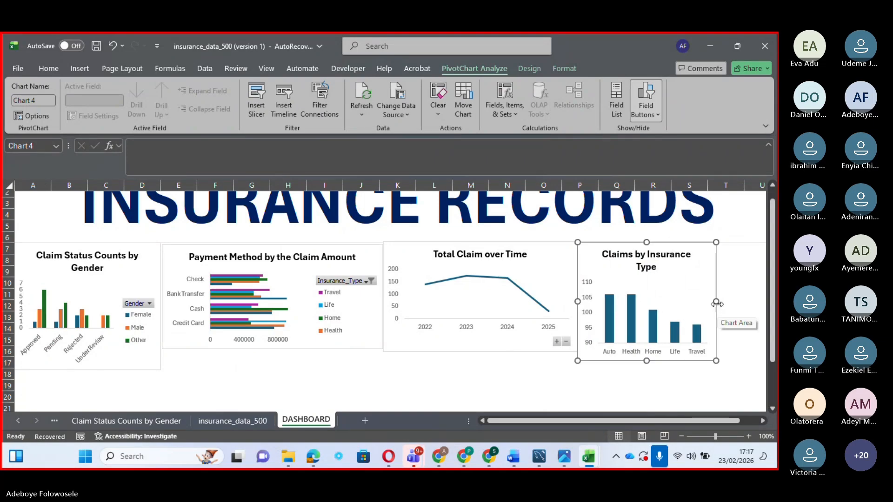
mouse_move(716, 303)
mouse_down()
mouse_move(762, 303)
mouse_move(707, 307)
mouse_move(698, 297)
mouse_move(707, 298)
mouse_up()
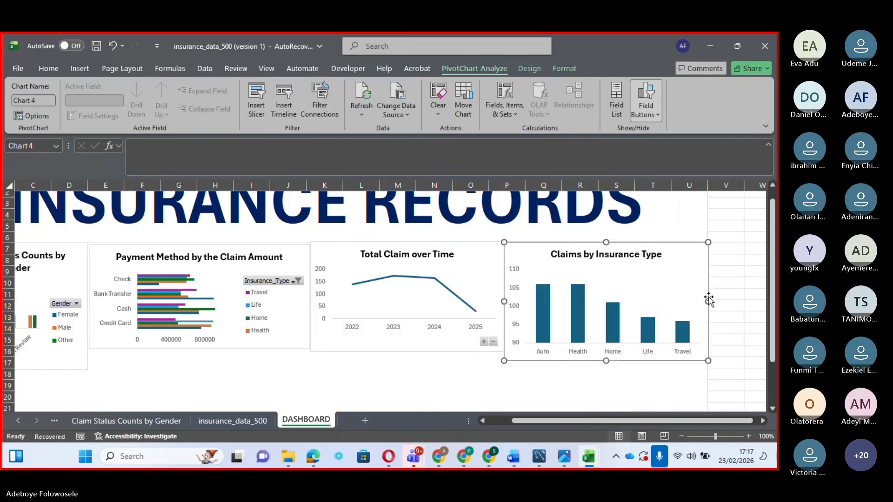
drag(607, 360, 606, 352)
click(583, 395)
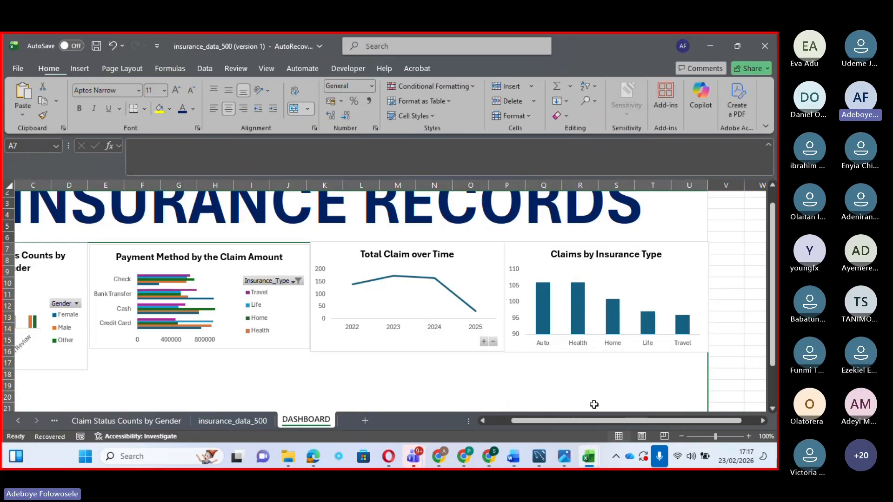
- Copy the Claims by State chart from its pivot sheet and return to the DASHBOARD sheet
drag(604, 420, 494, 425)
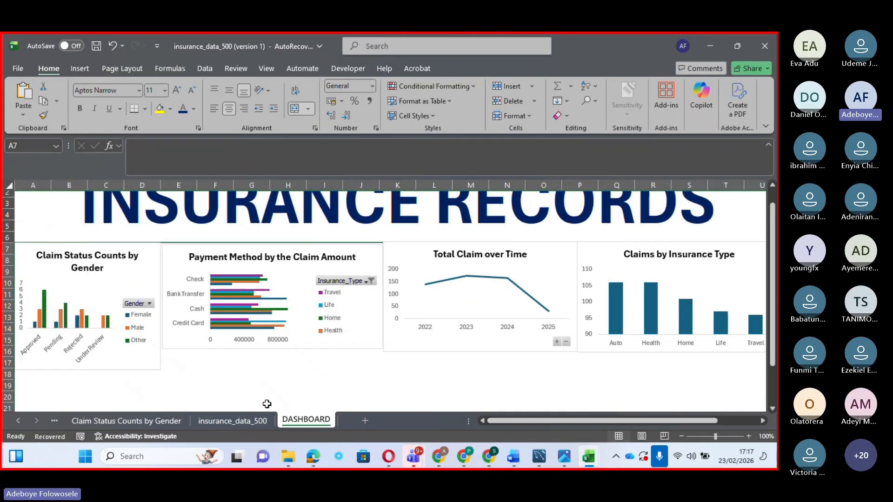
click(18, 423)
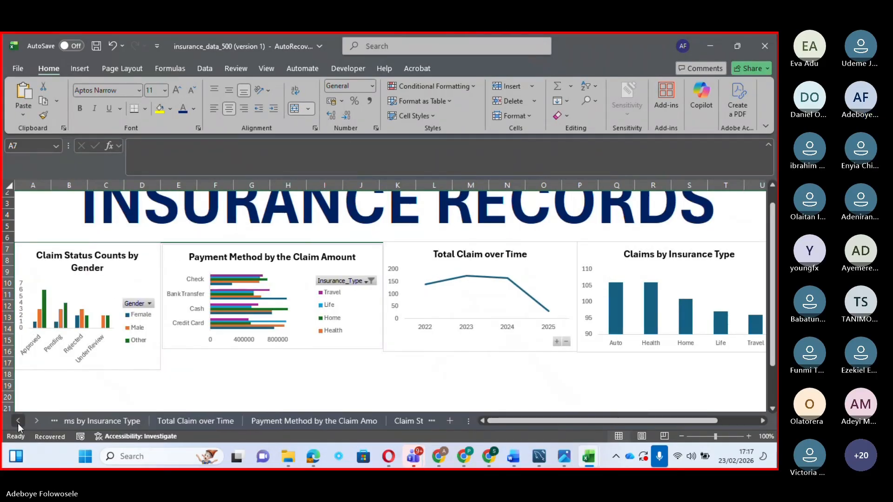
click(18, 424)
click(17, 423)
click(17, 423)
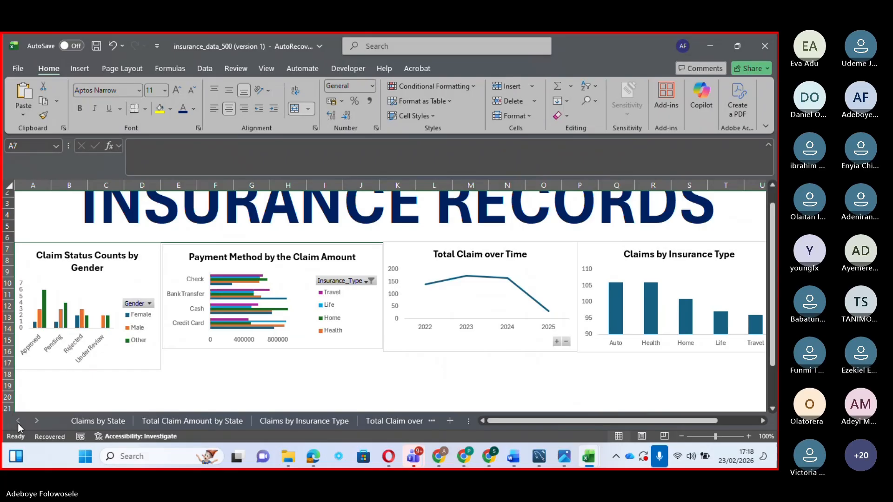
click(79, 421)
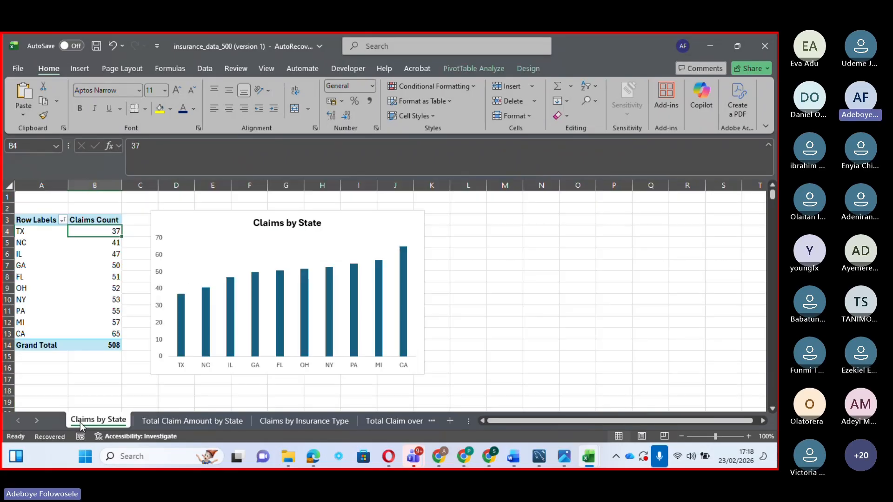
click(163, 372)
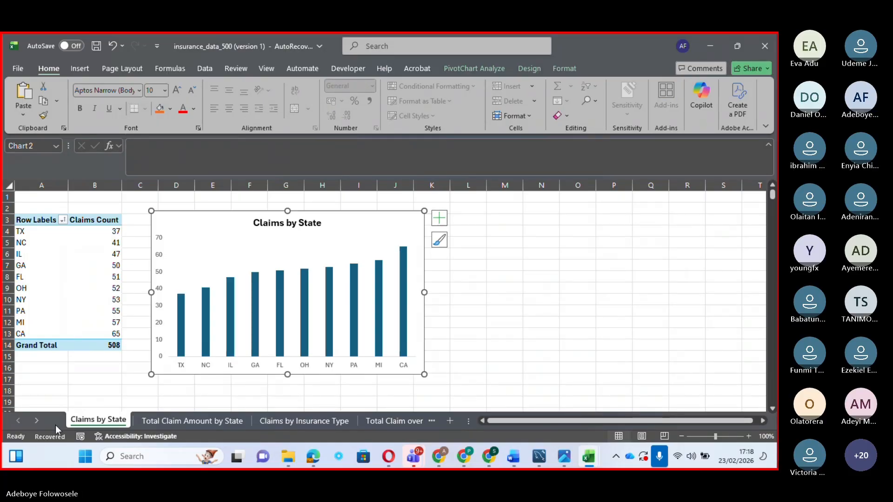
click(32, 420)
click(33, 420)
click(32, 419)
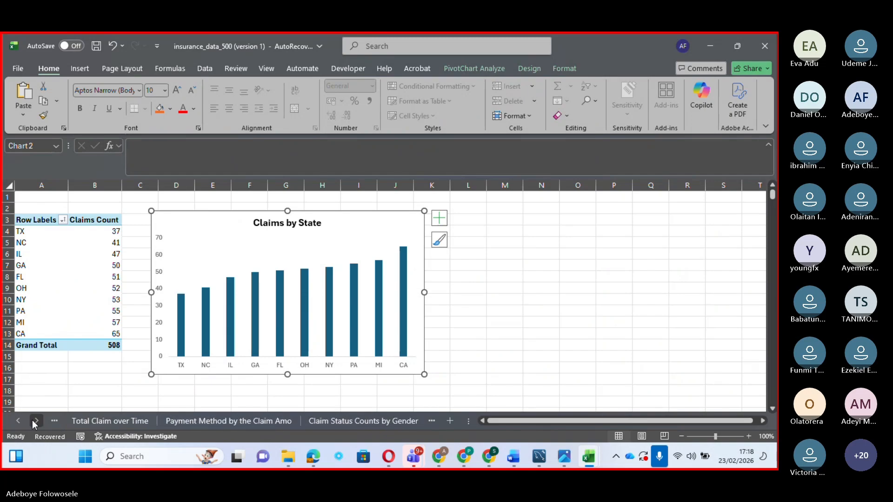
click(32, 419)
click(32, 420)
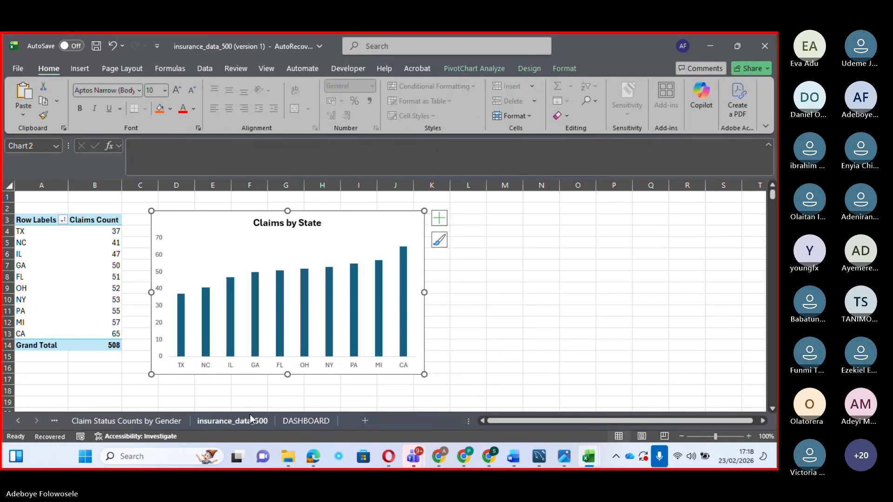
click(297, 420)
- Shorten the Claim Status Counts by Gender chart so its lower edge ends at about row 15, level with the payment method chart
drag(773, 361, 774, 397)
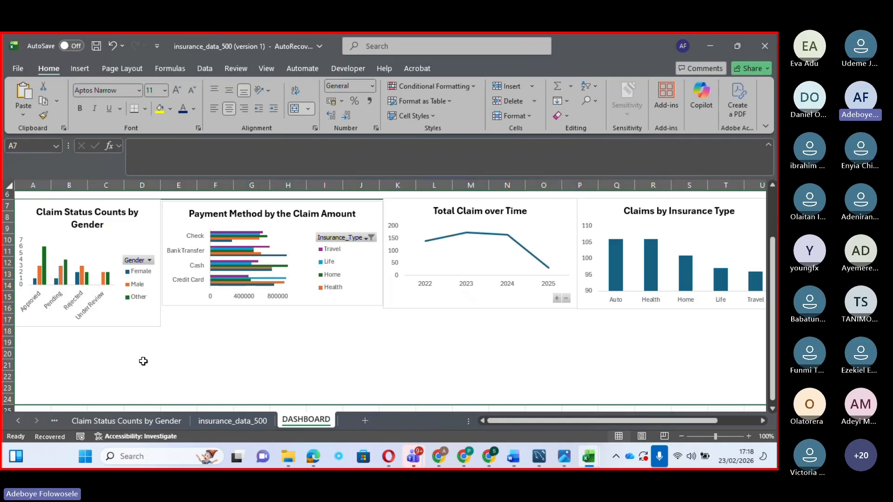
click(146, 324)
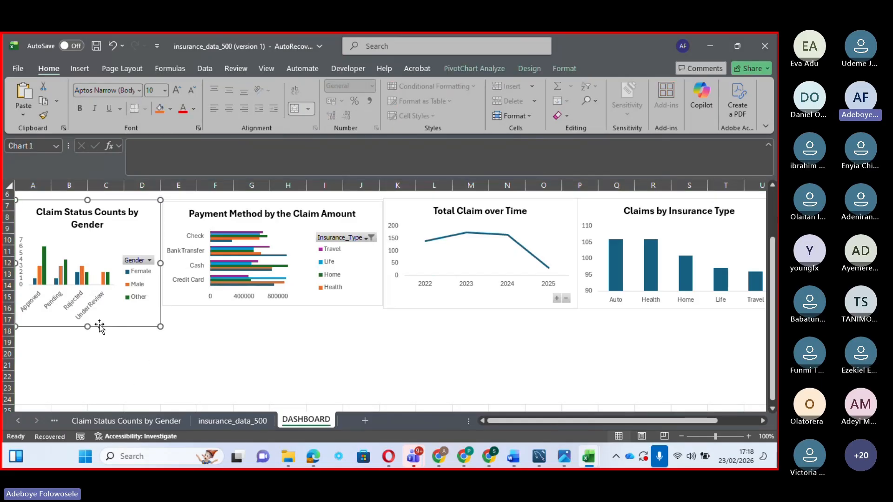
drag(88, 326, 92, 305)
click(70, 346)
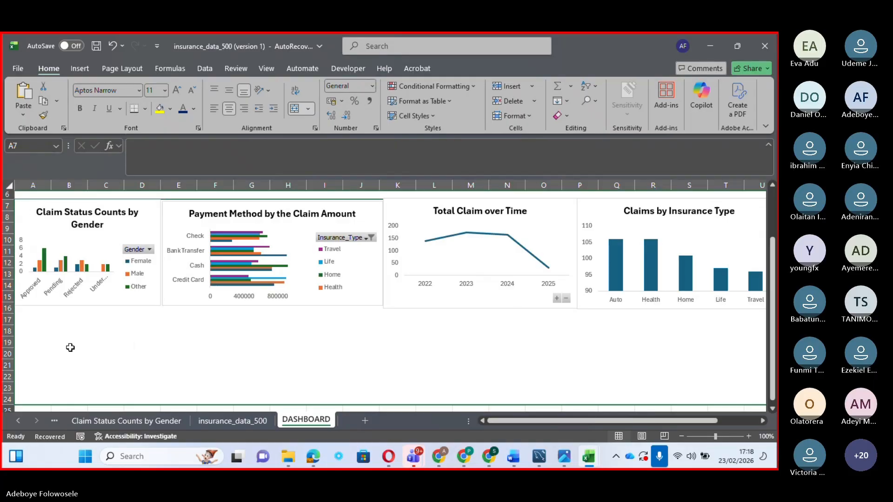
- Paste the Claims by State chart and resize it beneath the first row of charts, spanning about columns A to H and rows 16 to 24
key(ctrl+v)
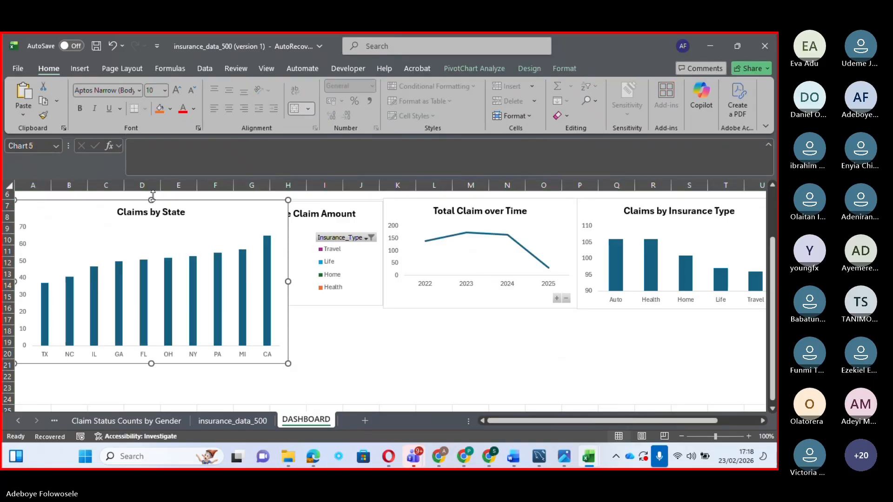
drag(152, 200, 159, 310)
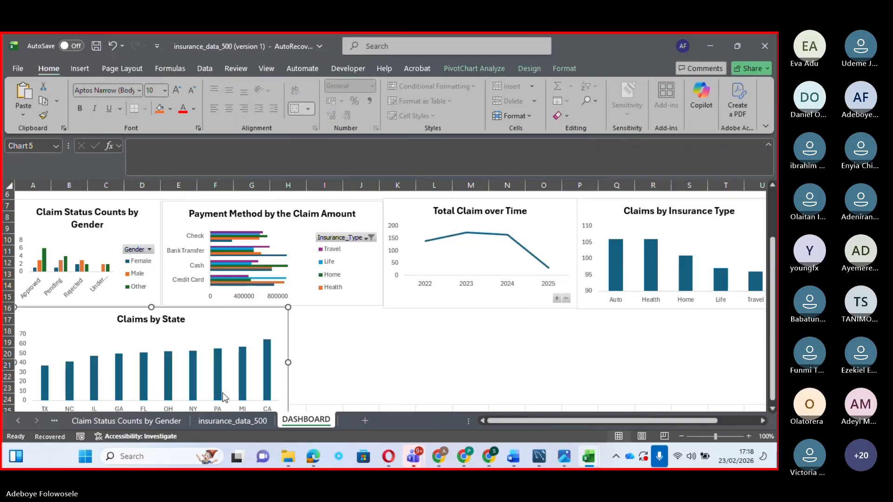
scroll(763, 408, down, 2)
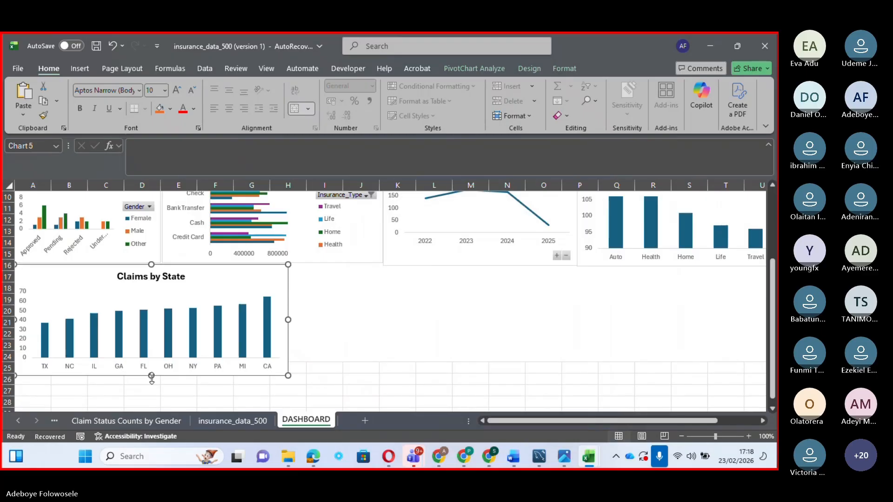
drag(151, 375, 151, 362)
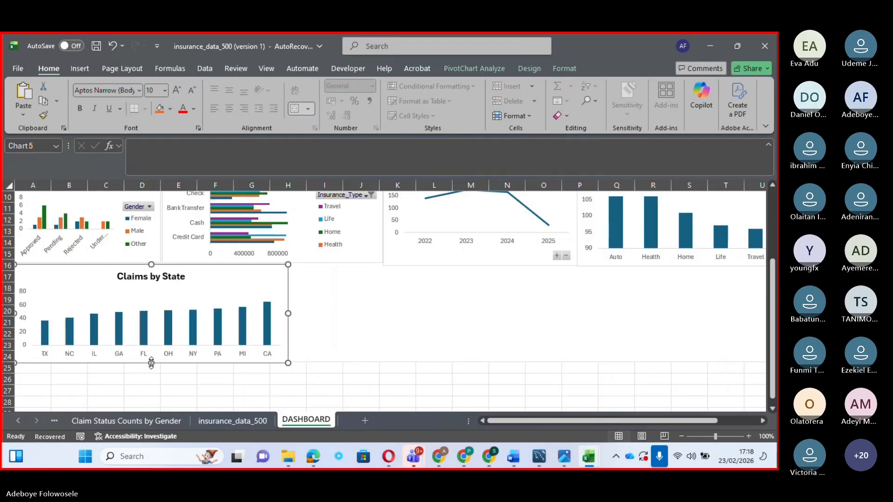
click(223, 385)
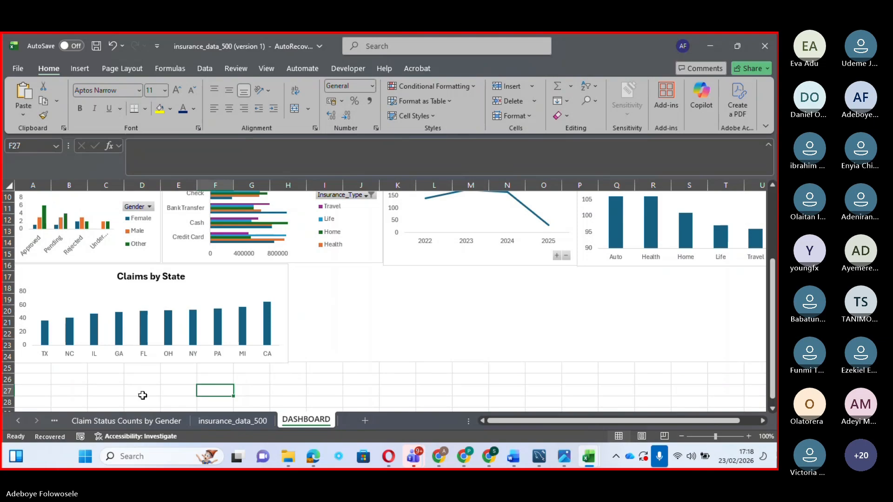
- Copy the Total Claim Amount by State chart from its pivot sheet and return to the DASHBOARD sheet
click(19, 420)
click(19, 420)
click(18, 419)
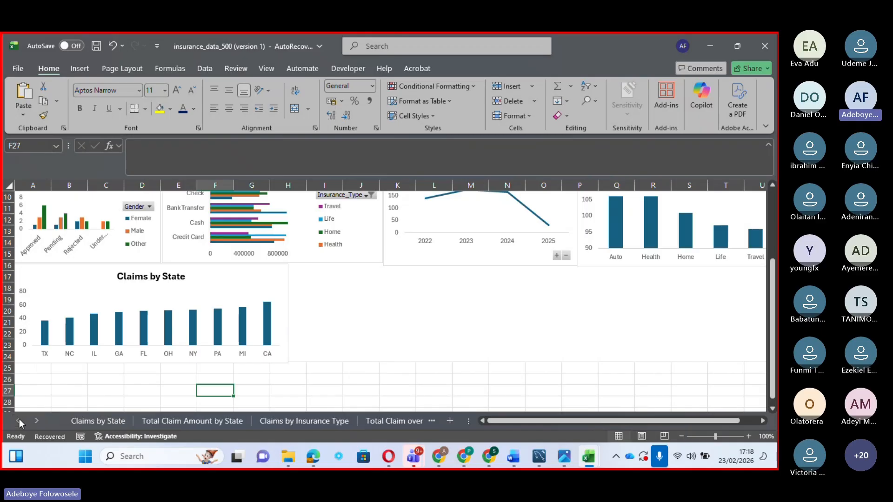
click(168, 418)
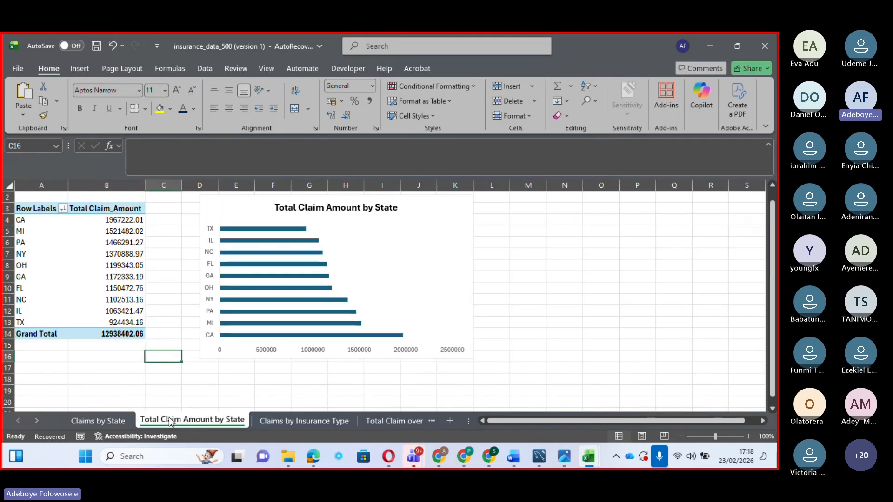
click(281, 367)
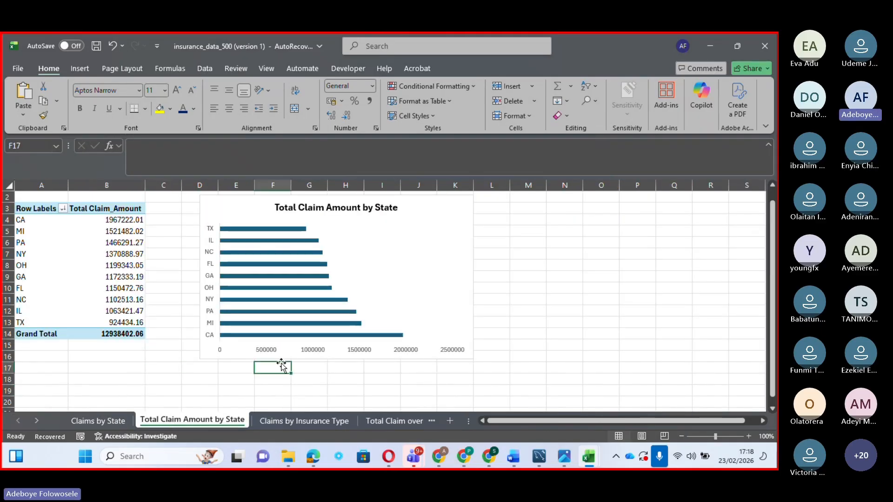
click(242, 353)
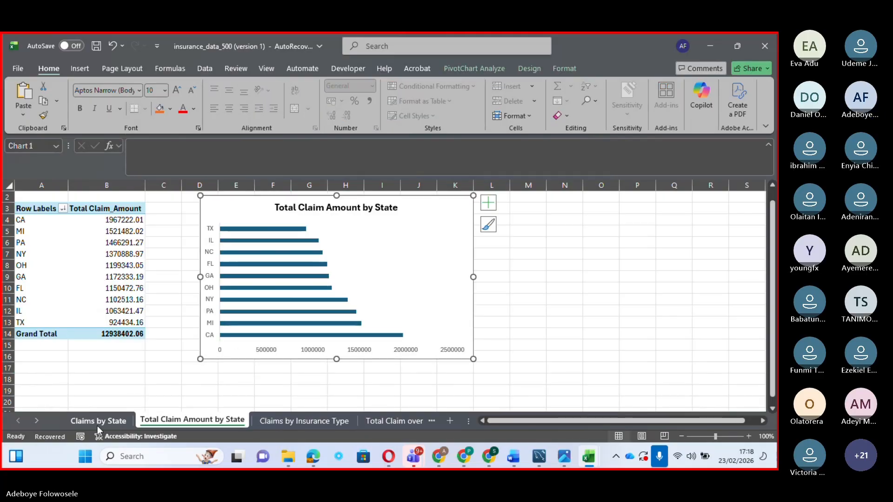
click(36, 420)
click(36, 420)
click(36, 420)
click(36, 420)
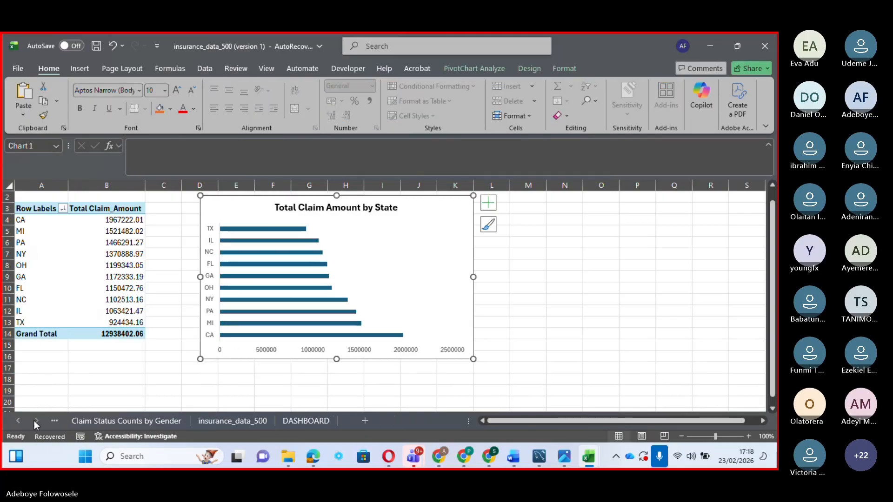
click(301, 420)
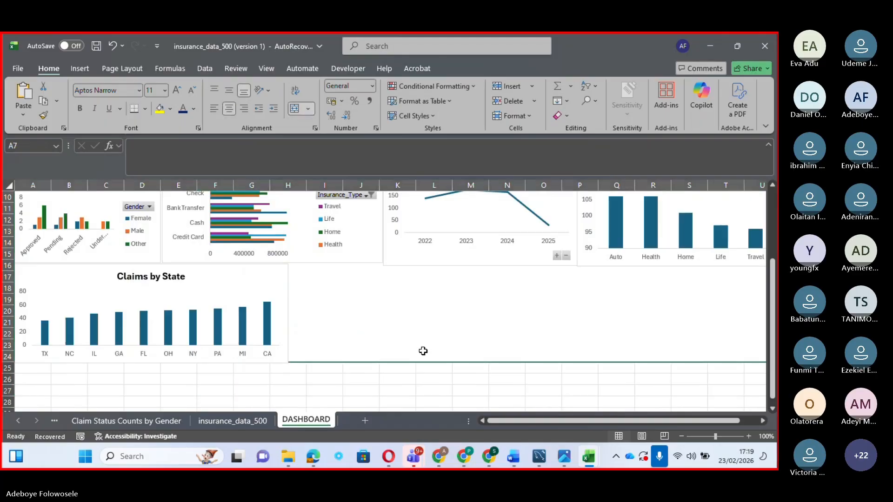
- Paste the Total Claim Amount by State chart directly beside the Claims by State chart and shorten it to span about rows 16 to 24
scroll(423, 351, up, 3)
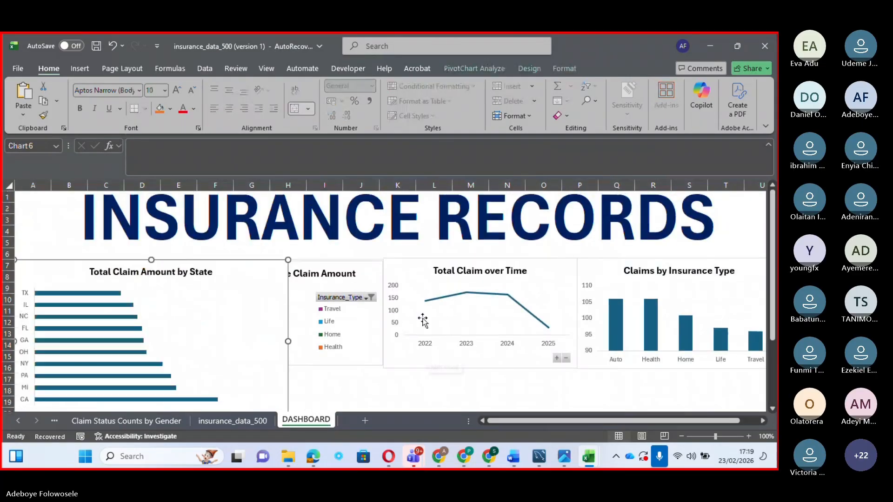
drag(232, 260, 518, 359)
drag(771, 328, 775, 410)
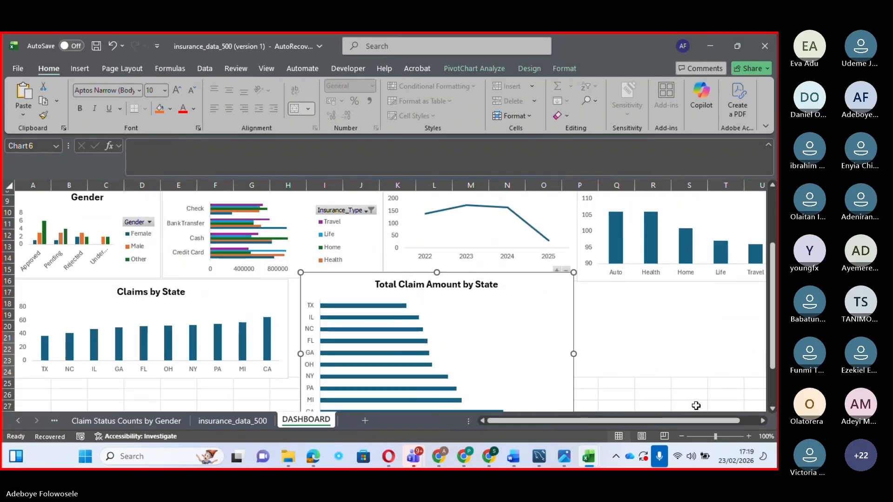
drag(435, 272, 412, 280)
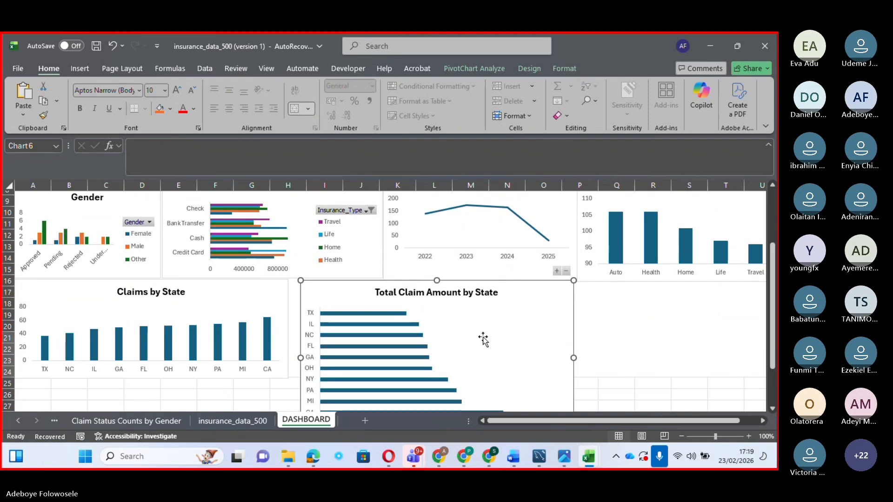
scroll(770, 411, down, 2)
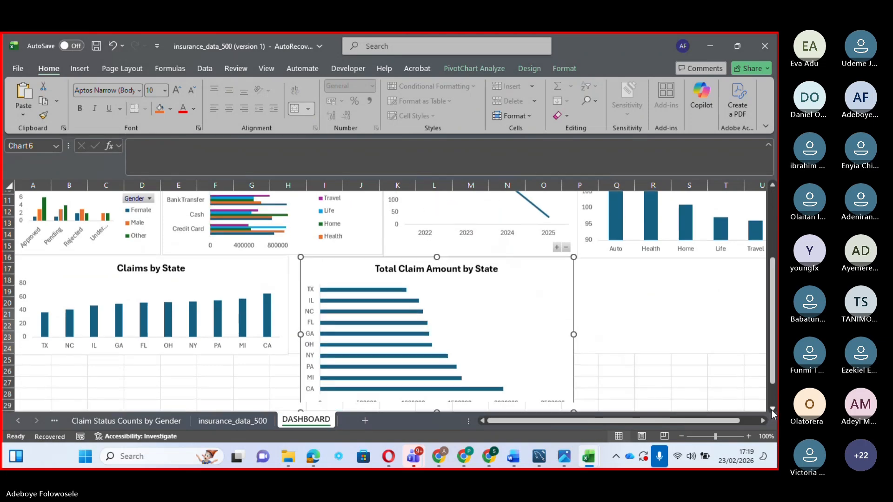
drag(437, 375, 429, 315)
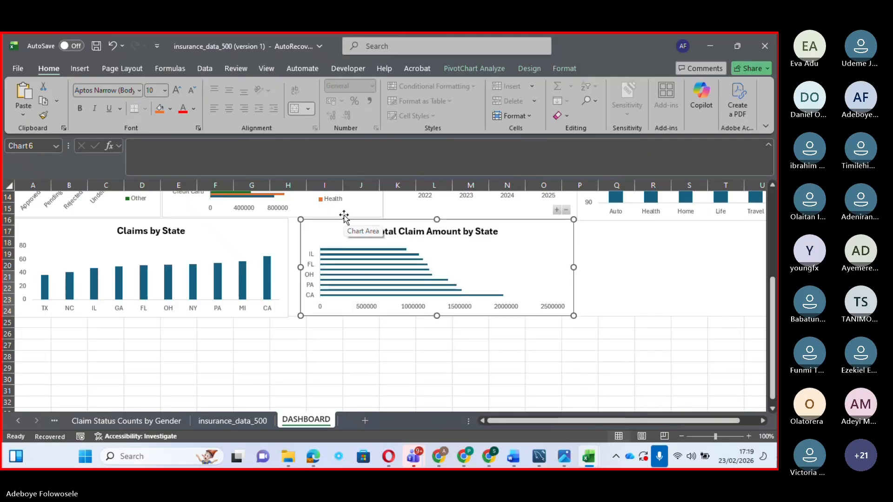
drag(337, 219, 316, 218)
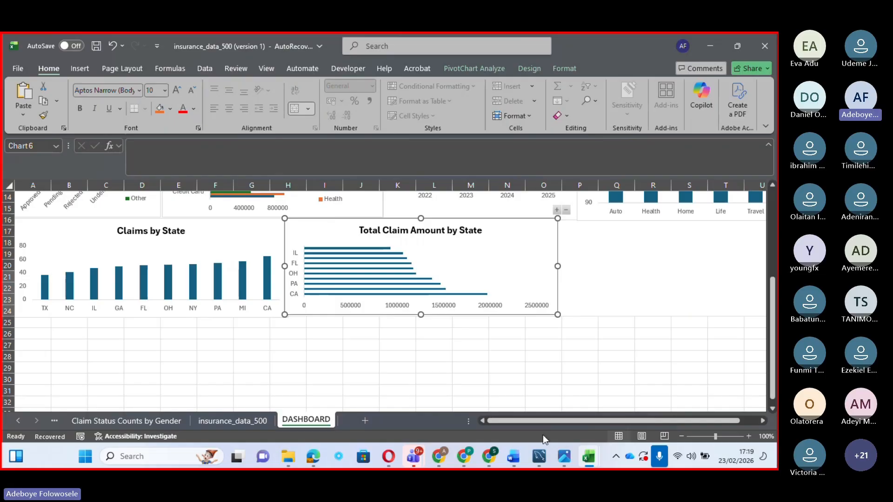
- Narrow the Total Claim Amount by State chart so it spans about columns H to M
drag(555, 420, 651, 422)
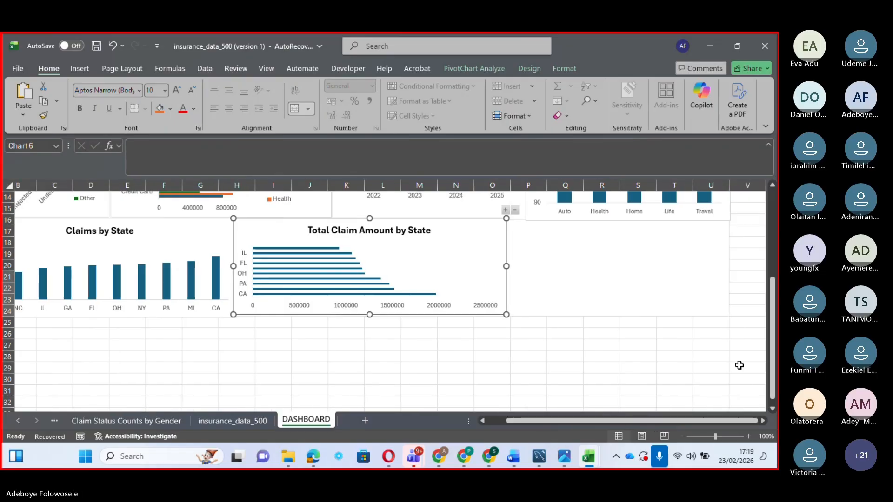
drag(772, 363, 775, 342)
drag(505, 323, 439, 322)
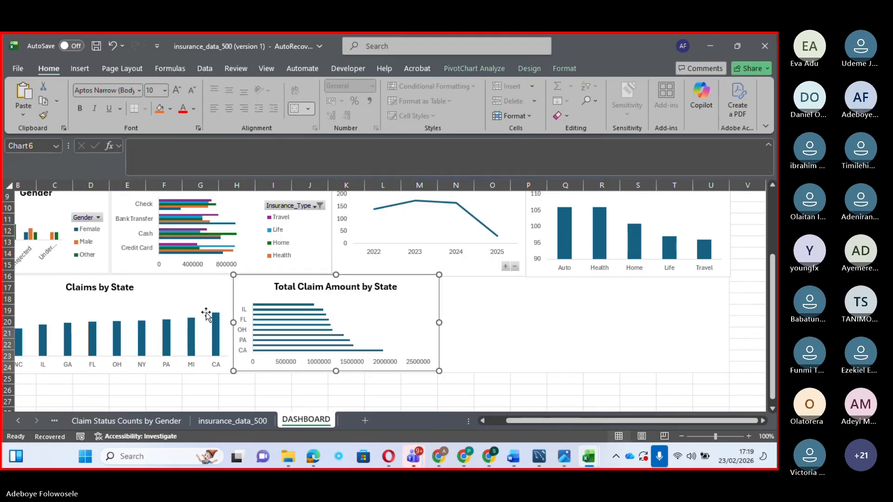
- Narrow the Claims by State chart to end at about column F and move the Total Claim Amount by State chart against it
drag(235, 324, 179, 327)
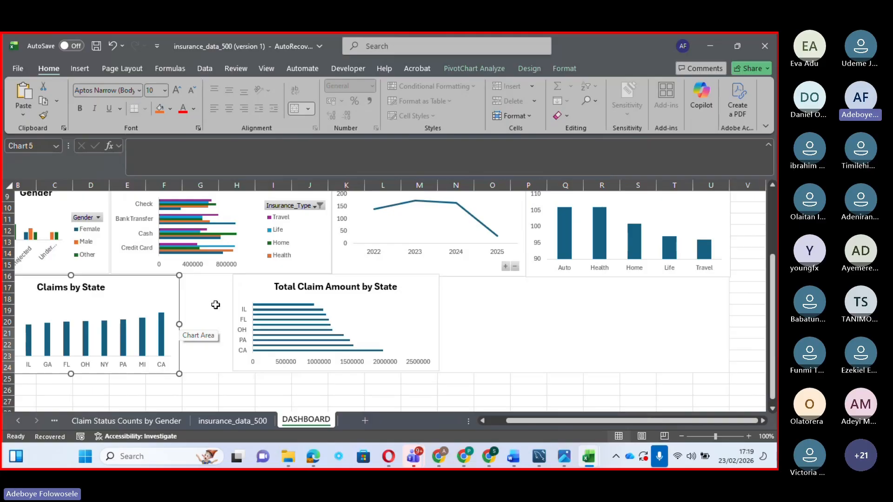
click(237, 298)
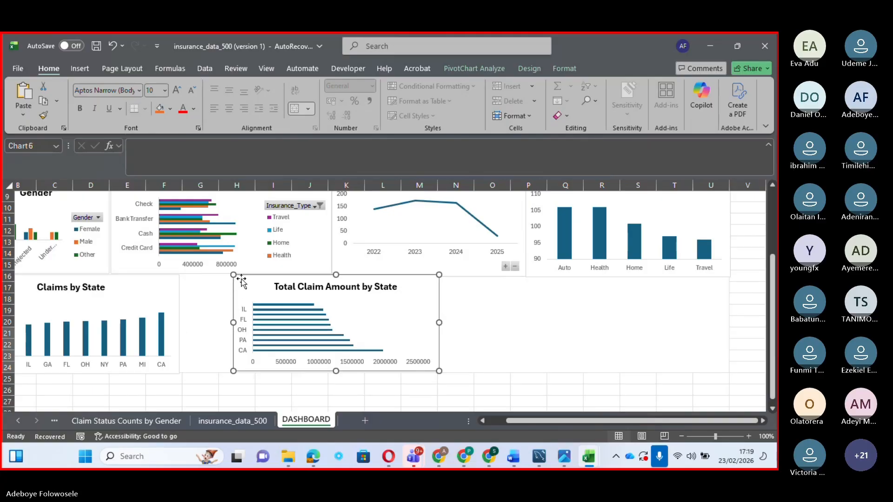
drag(239, 280, 187, 280)
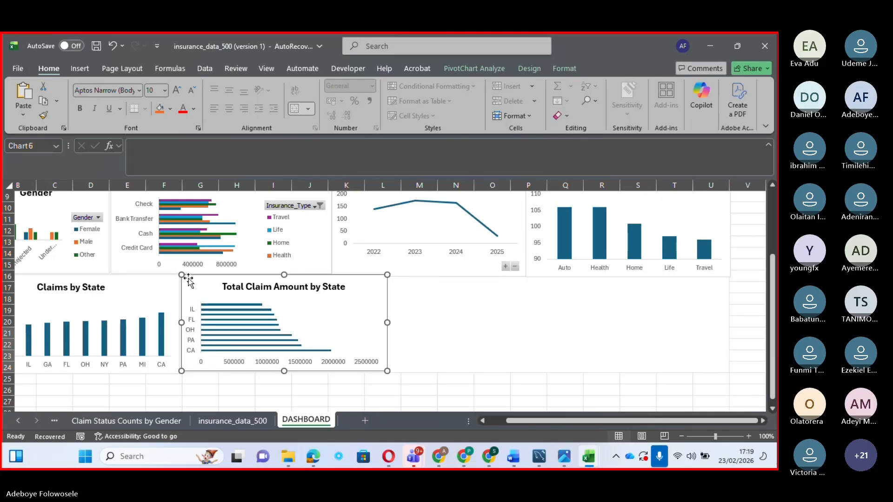
- Move the Claims by Insurance Type chart beside Total Claim Amount by State in the second row and shorten it to end at about row 24
click(542, 276)
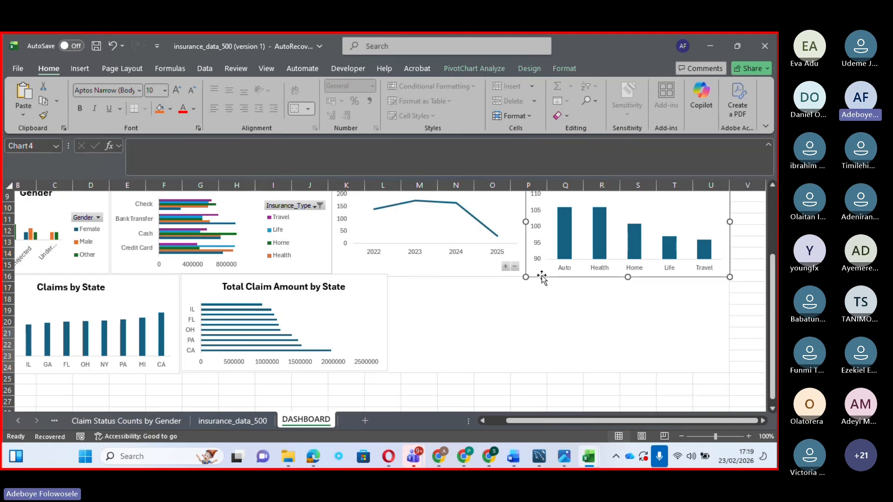
mouse_move(542, 277)
mouse_down()
mouse_move(461, 360)
mouse_move(403, 385)
mouse_up()
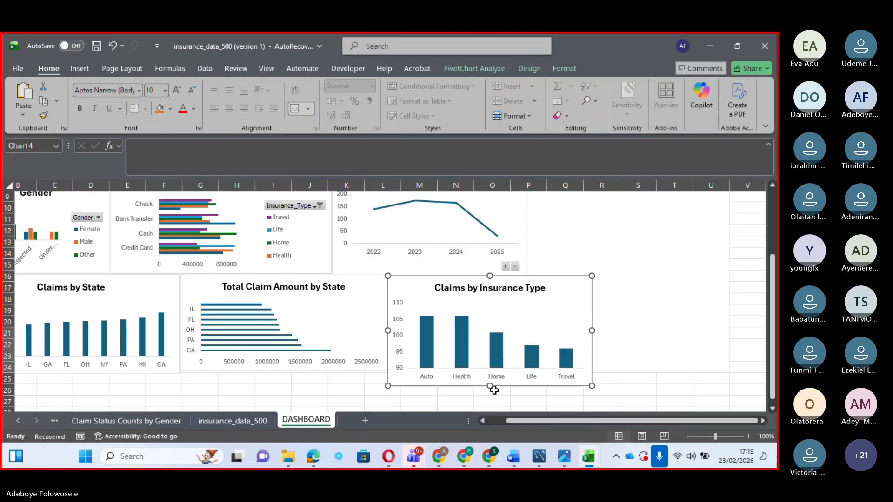
drag(489, 386, 490, 372)
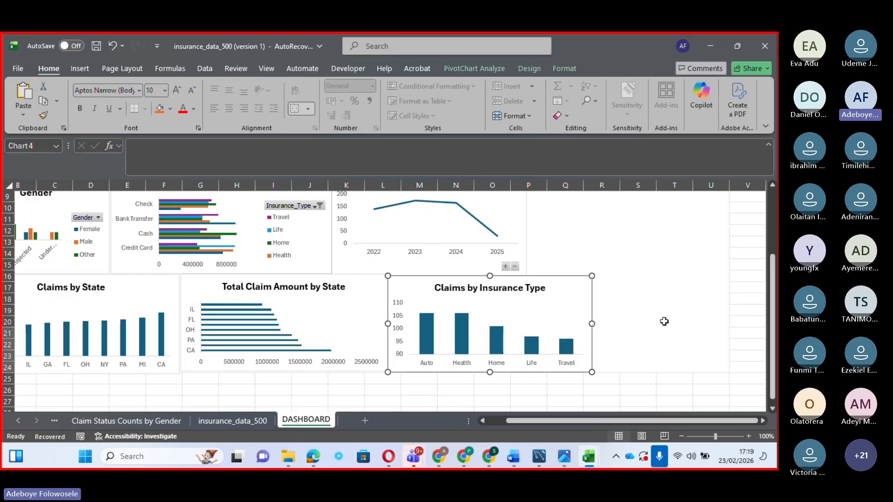
- Check the dashboard layout and the year slicer on the Claim Status Counts by Gender sheet
drag(773, 320, 772, 234)
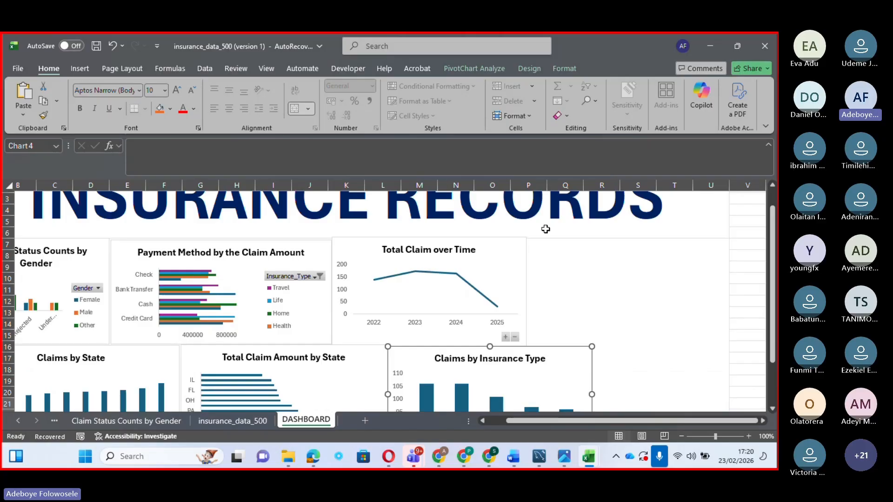
click(483, 421)
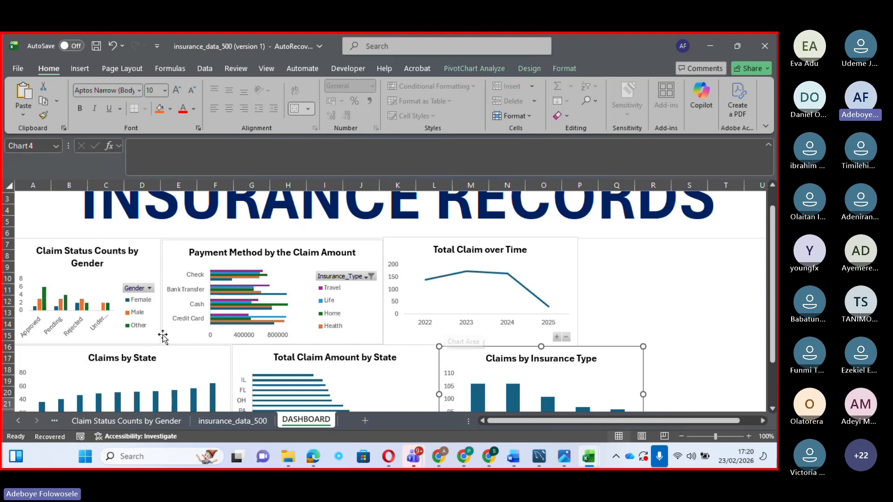
click(132, 421)
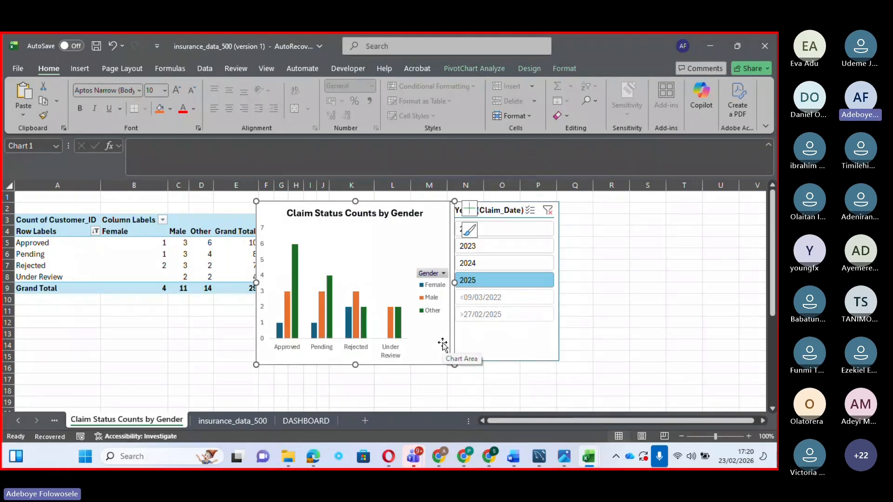
click(305, 420)
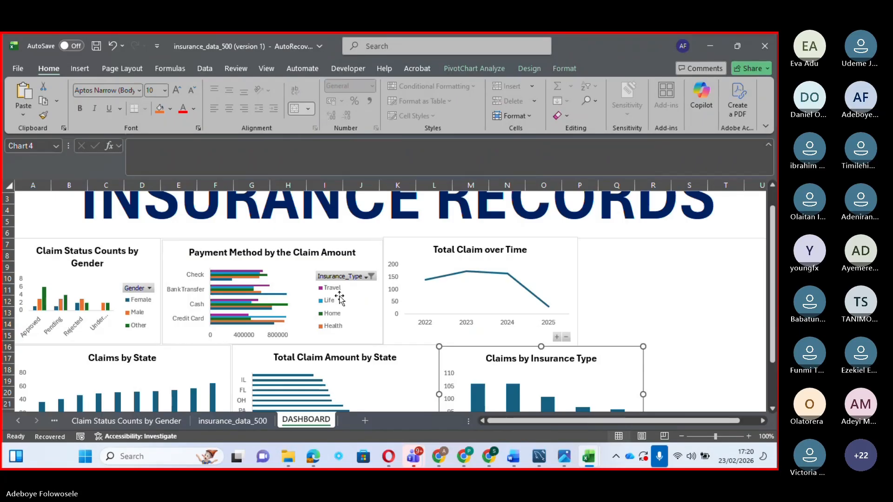
- Try a Claim_Date slicer on the Claim Status Counts by Gender chart and remove it
click(151, 272)
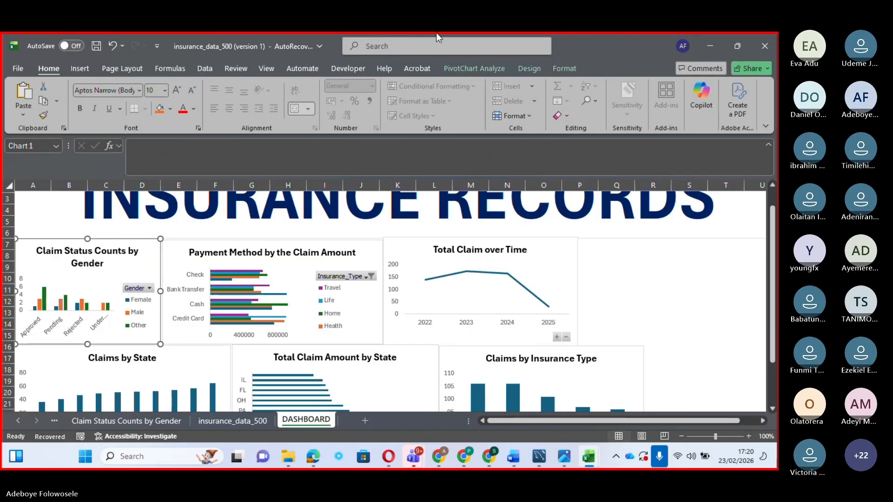
click(469, 71)
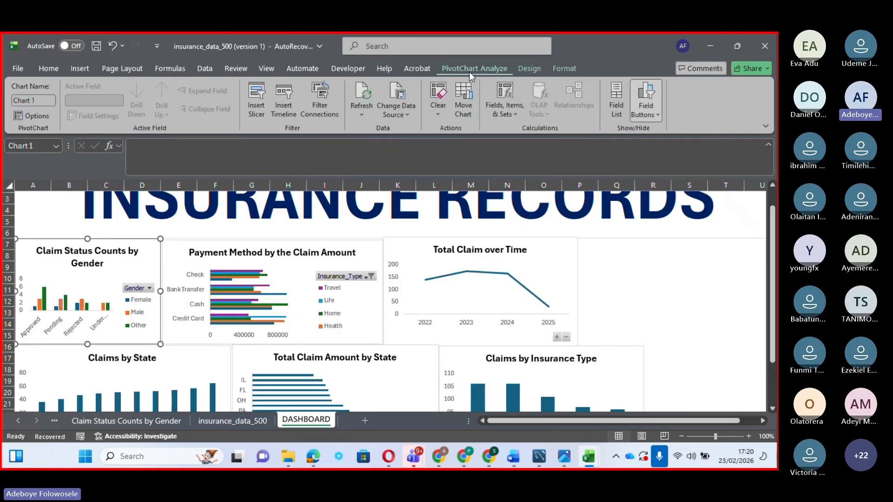
click(252, 116)
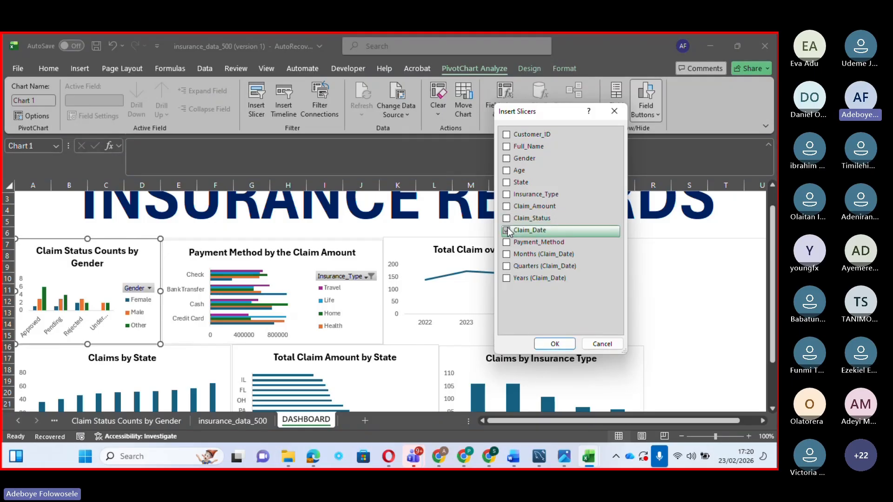
click(507, 229)
click(554, 340)
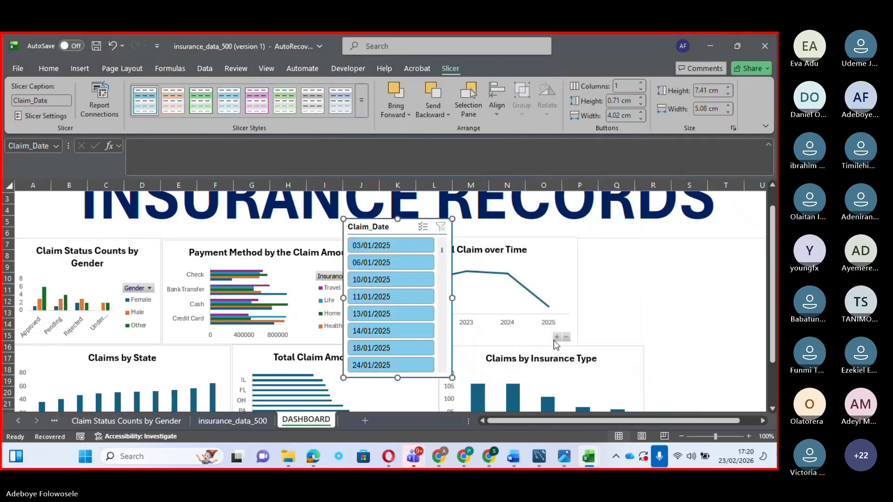
click(441, 227)
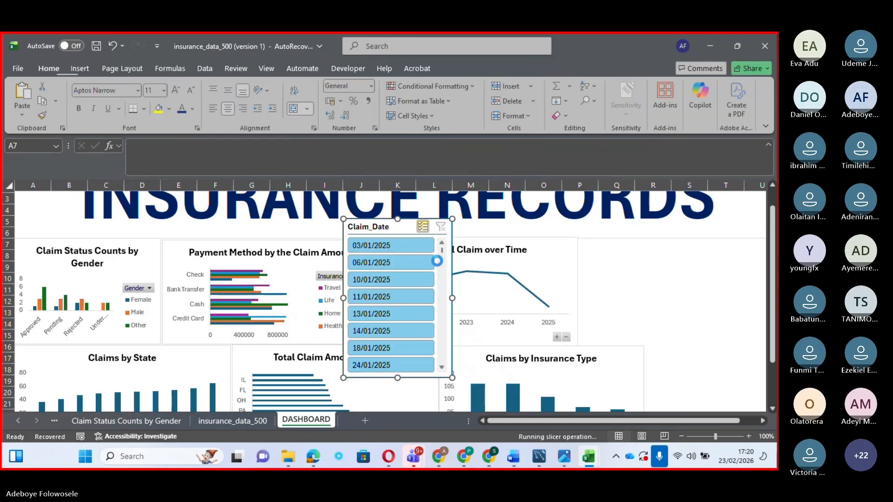
- Insert a Years (Claim_Date) slicer for the Claim Status Counts by Gender chart on the dashboard
click(139, 325)
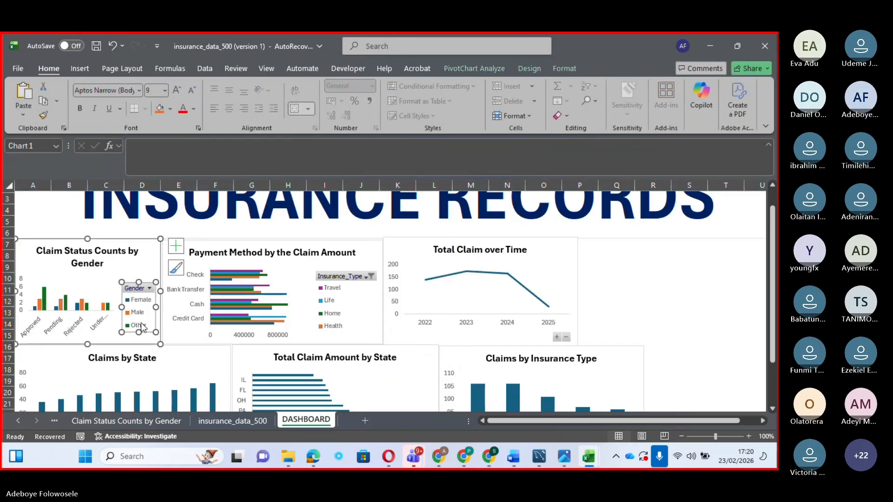
click(132, 246)
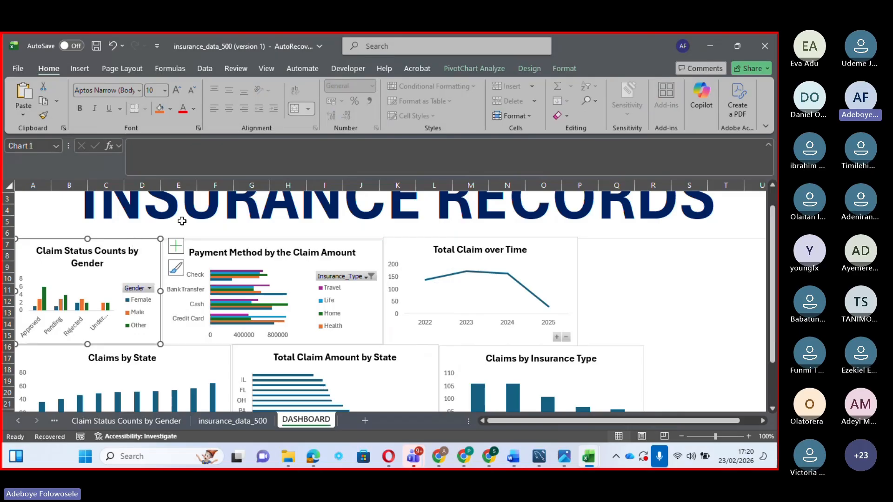
click(470, 68)
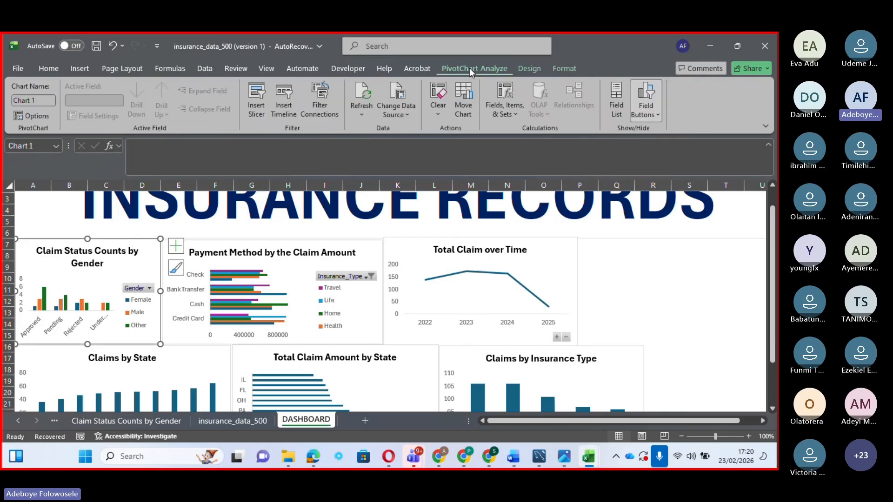
click(261, 114)
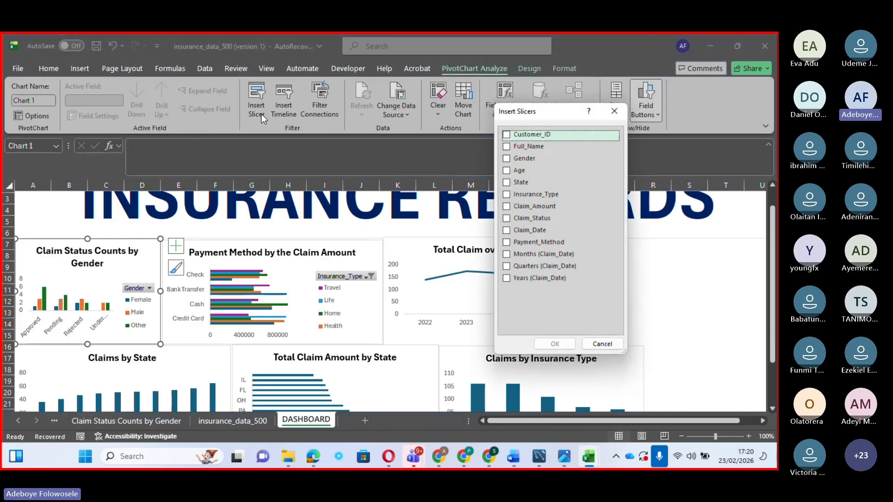
click(506, 278)
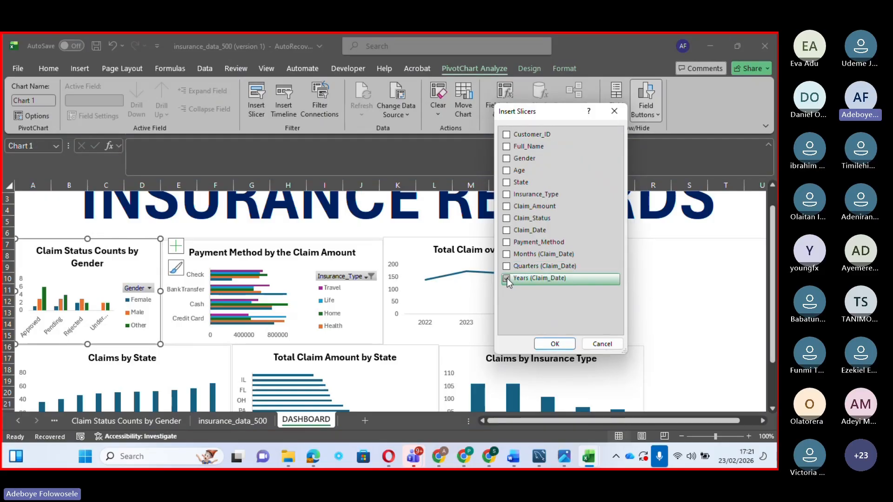
click(554, 344)
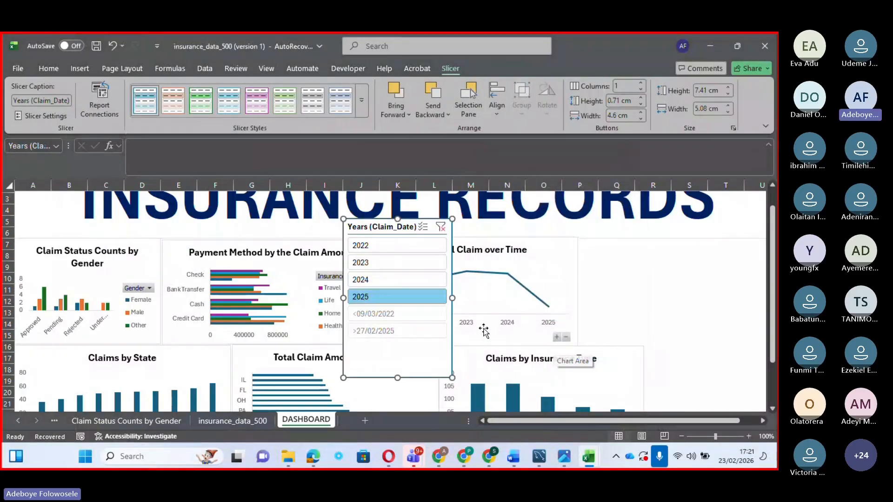
- Move the Years (Claim_Date) slicer beside the Total Claim over Time chart and shorten it to about 4.15 cm high
drag(403, 222, 643, 239)
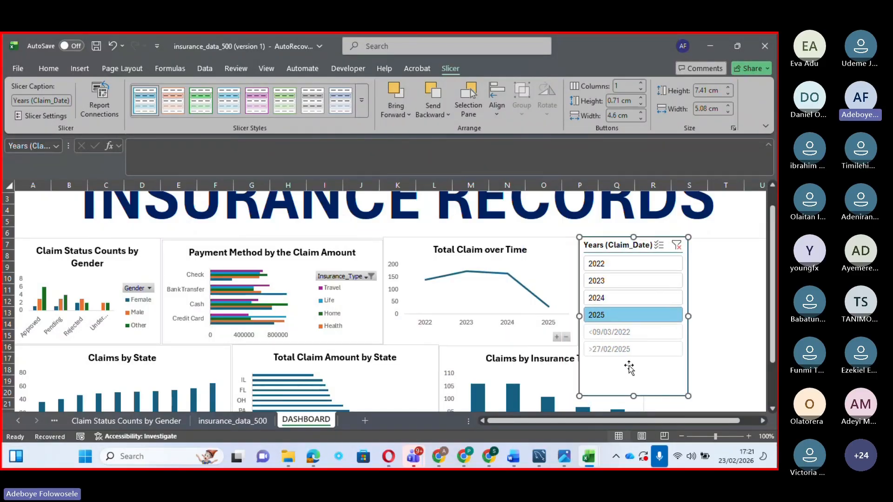
drag(635, 395, 678, 282)
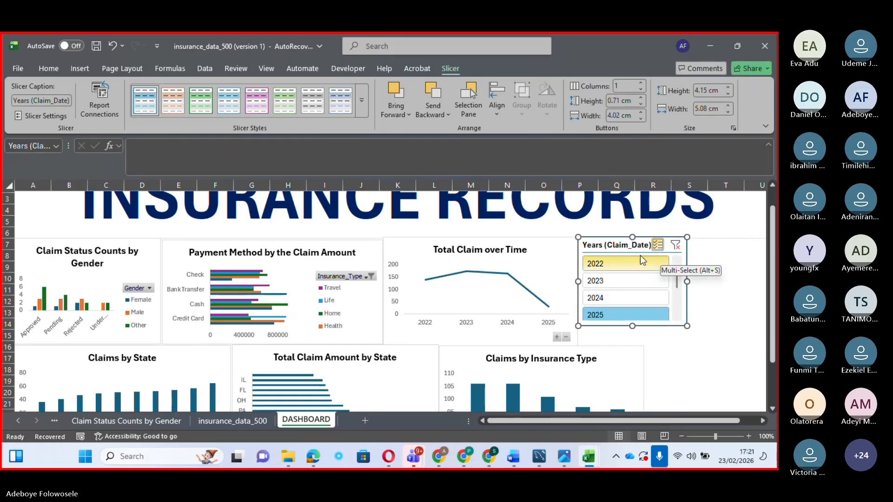
- Clear the year slicer's filter and toggle individual years until 2024 is the only one of 2022 to 2025 selected
click(675, 246)
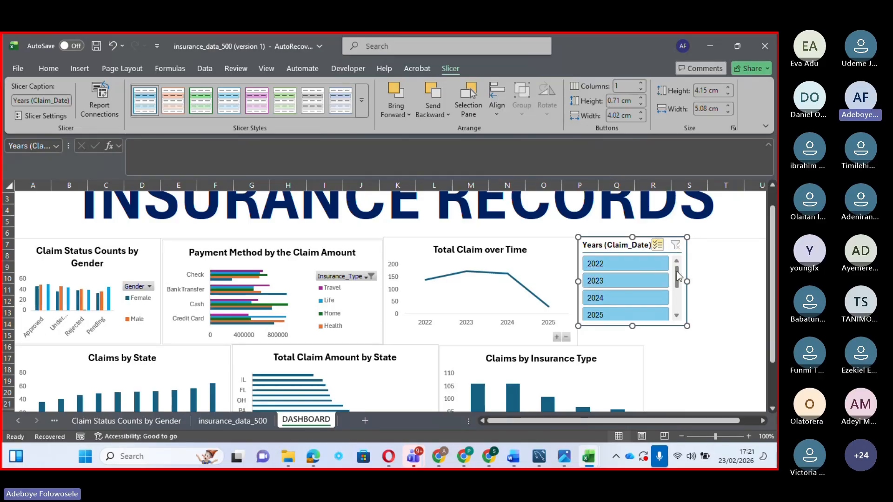
click(651, 264)
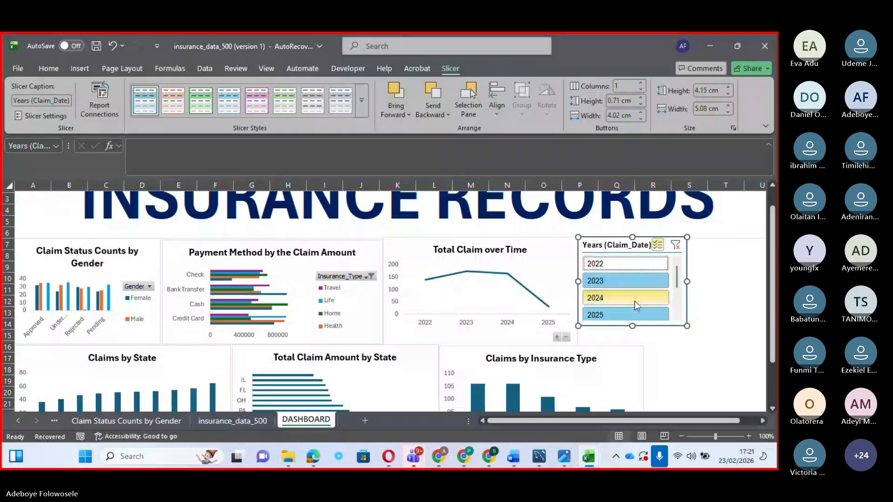
click(628, 281)
click(657, 299)
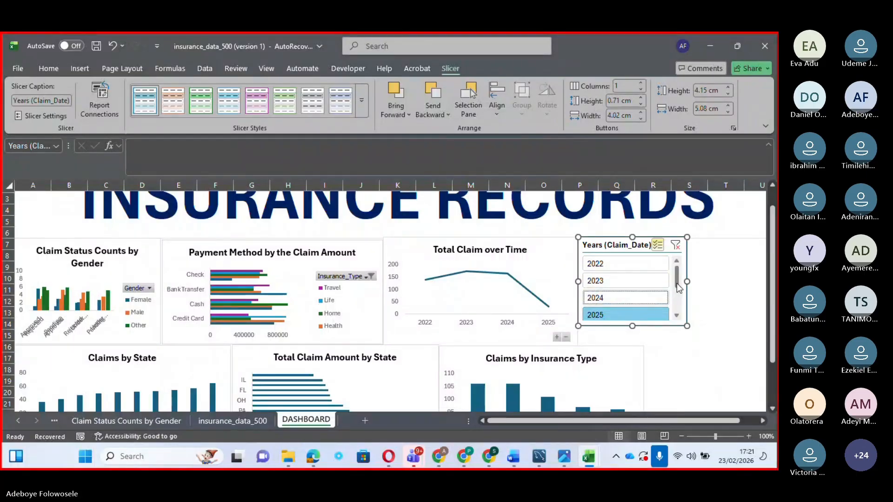
click(676, 316)
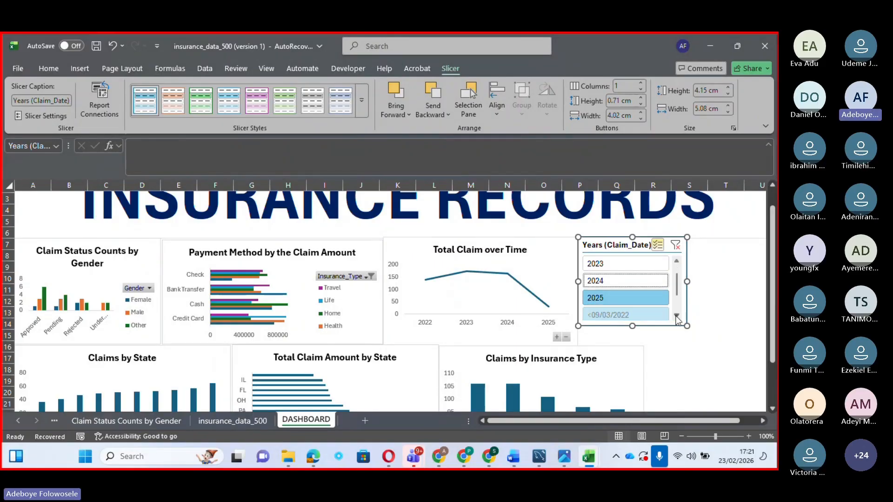
ctrl+click(651, 281)
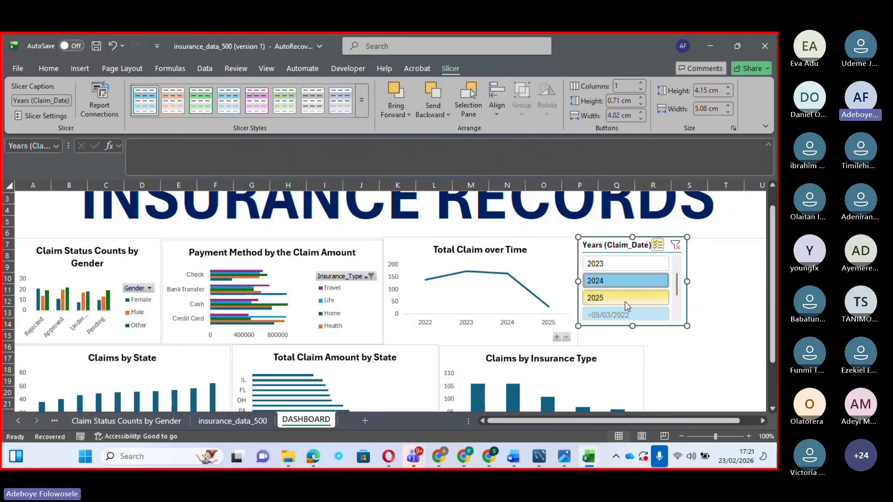
click(625, 298)
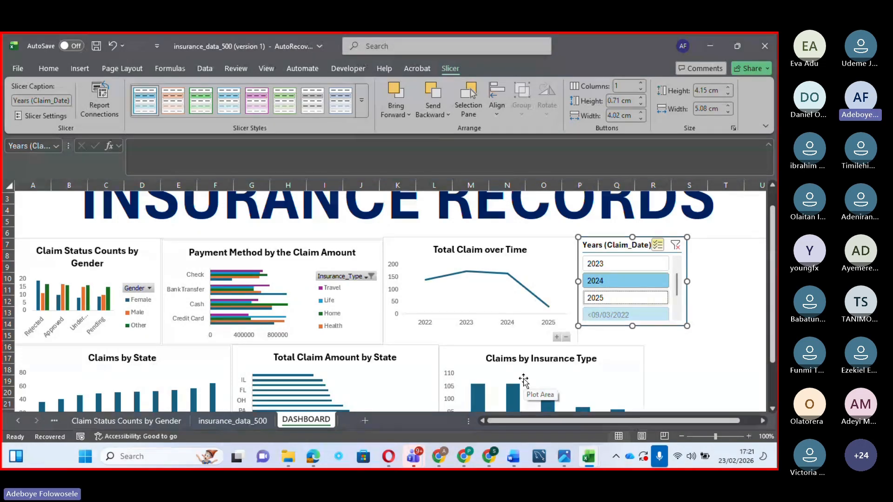
- Add 2023 and 2025 to the year slicer's selection, and remove 2024 and 2023 to leave 2025 selected
click(609, 268)
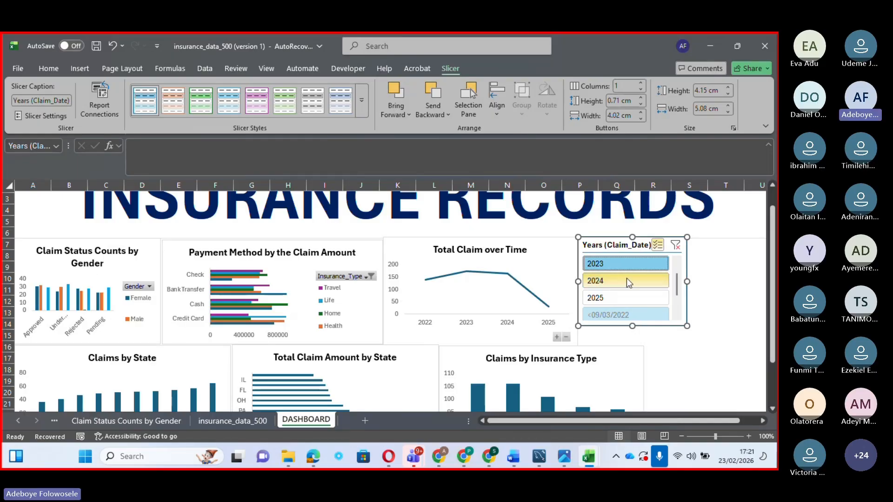
click(626, 300)
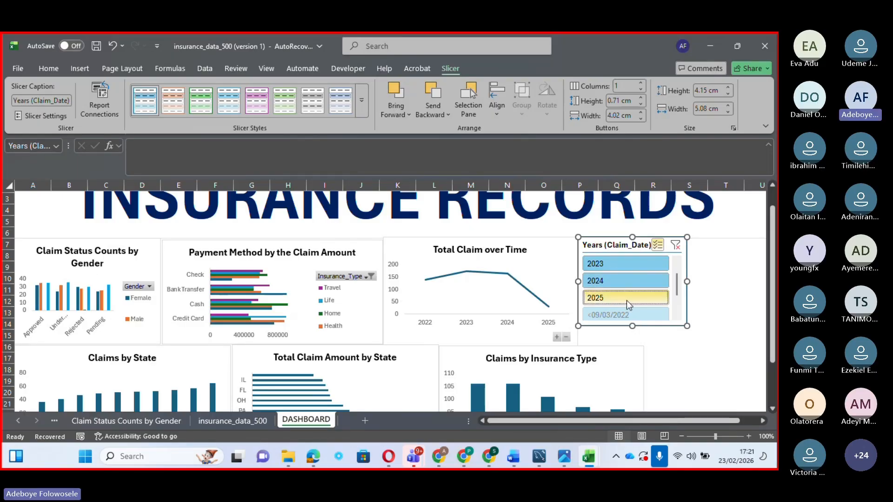
click(614, 278)
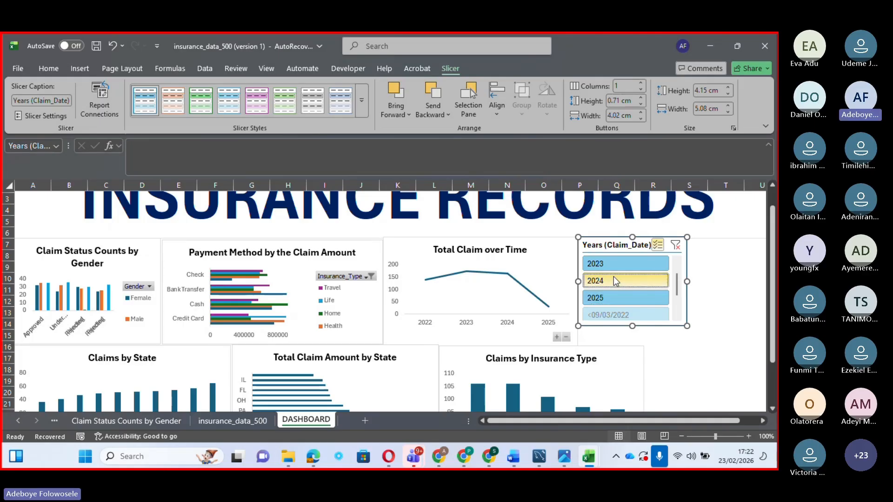
click(620, 266)
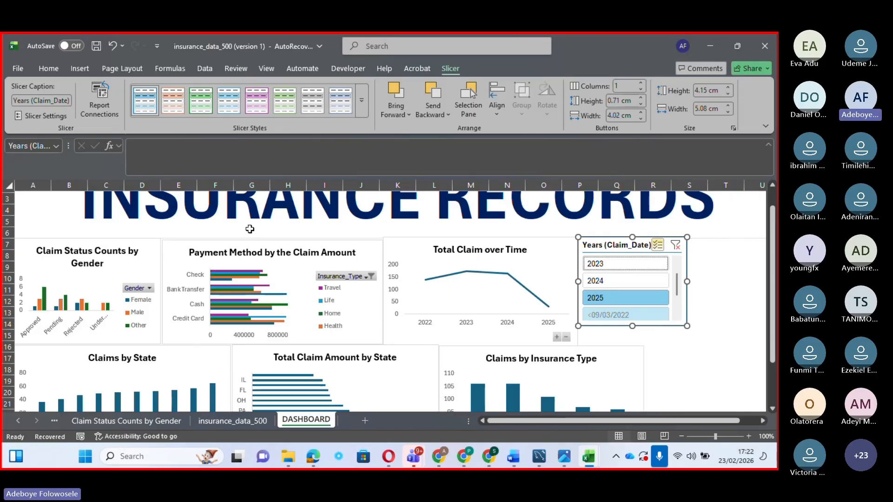
- Connect the Years (Claim_Date) slicer to PivotTable3 on the Claims by Insurance Type sheet through Report Connections
mouse_move(266, 279)
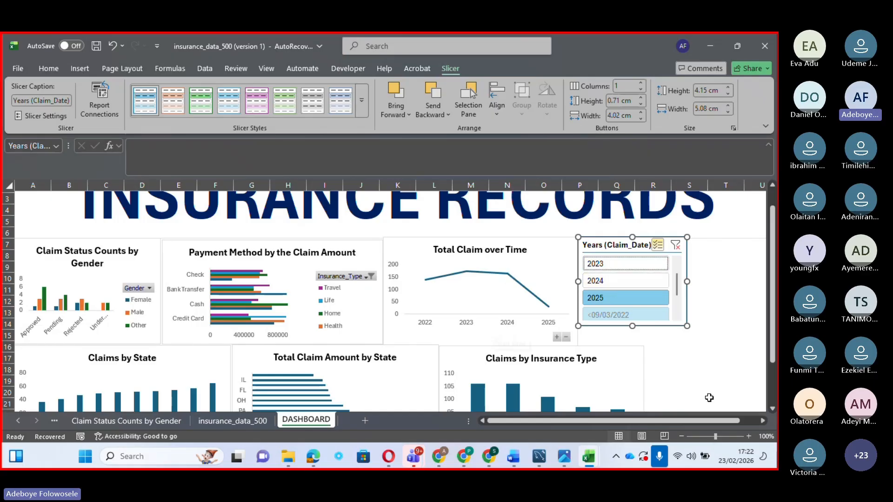
click(771, 410)
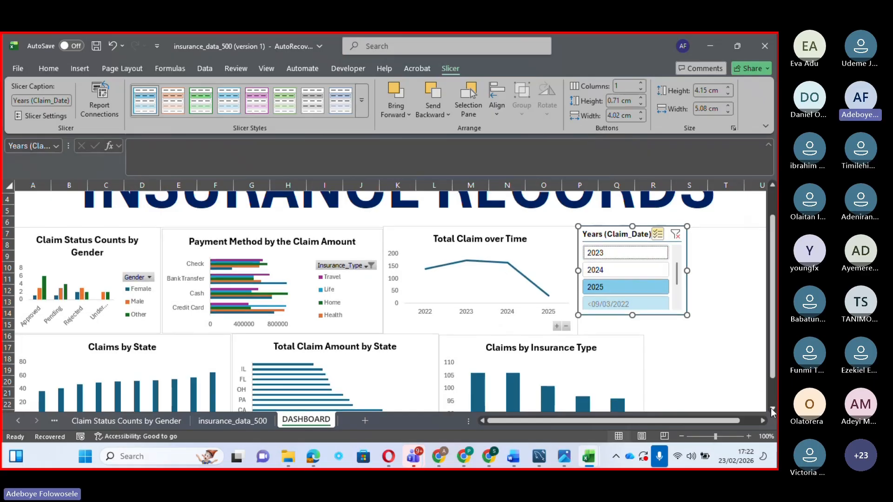
scroll(500, 274, down, 5)
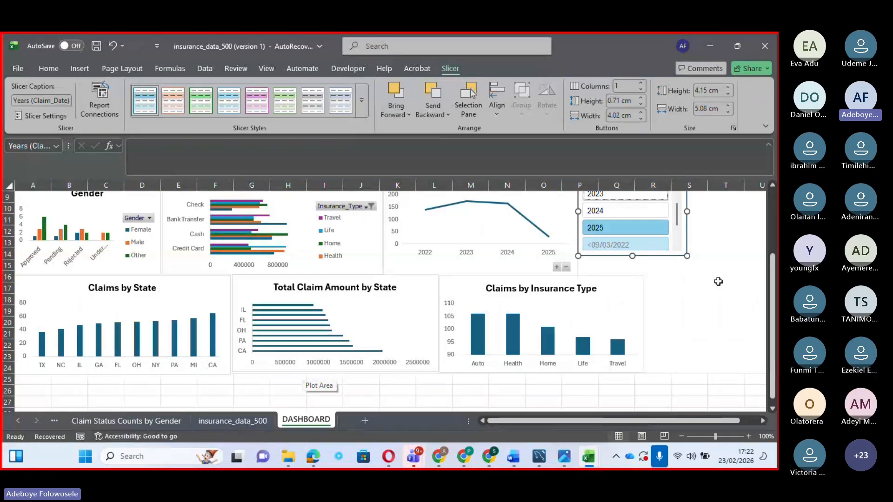
drag(775, 271, 775, 207)
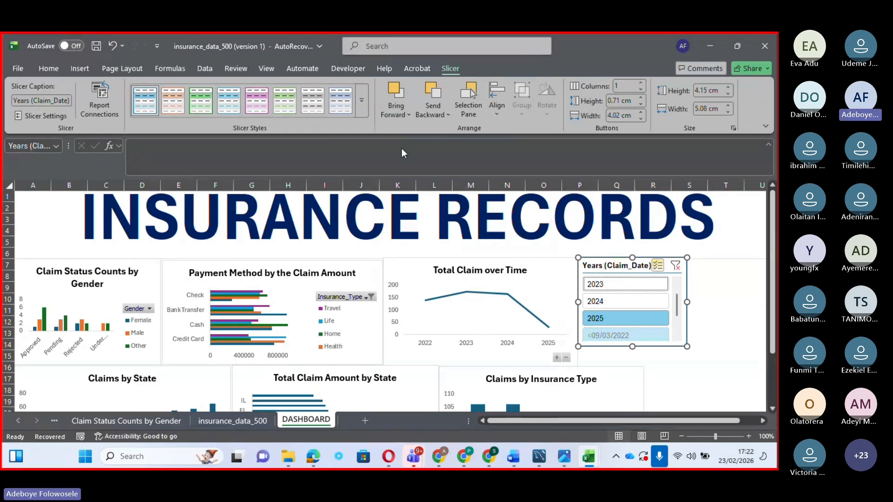
click(106, 105)
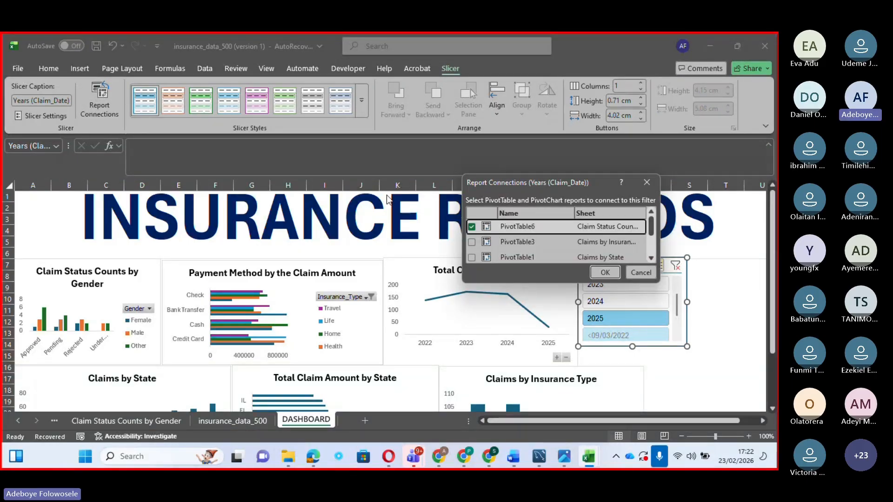
drag(505, 182, 585, 167)
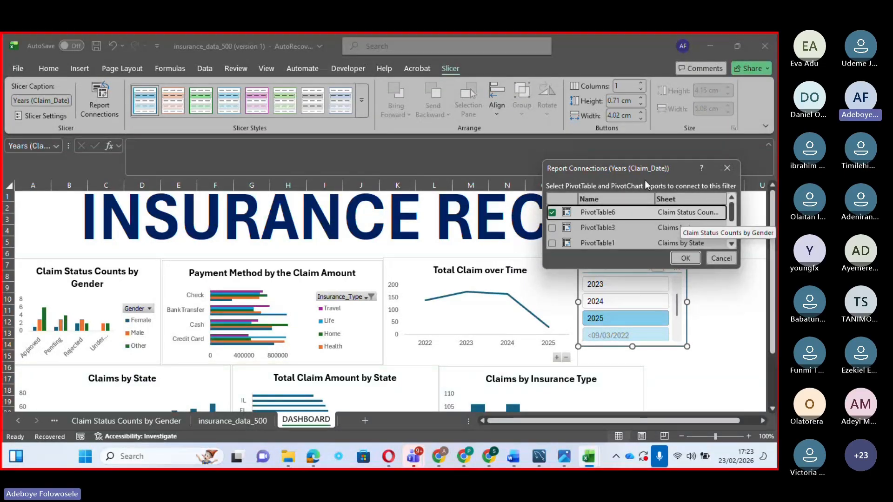
drag(620, 166, 561, 151)
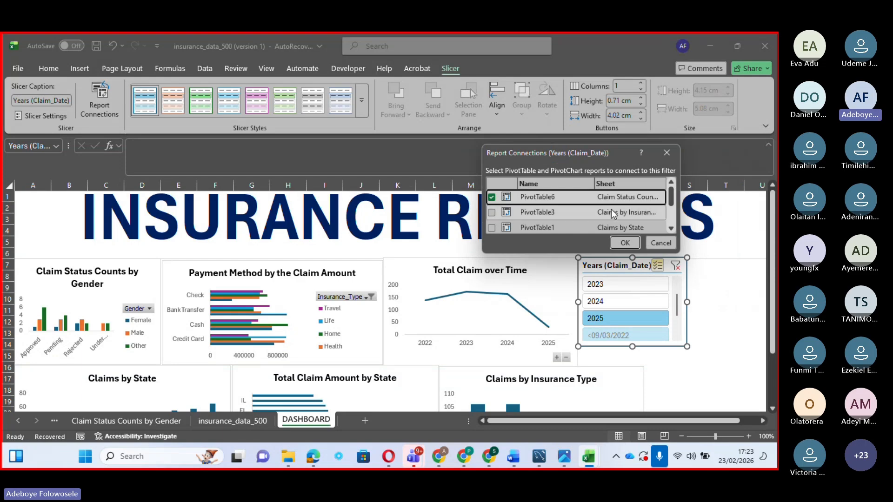
click(491, 213)
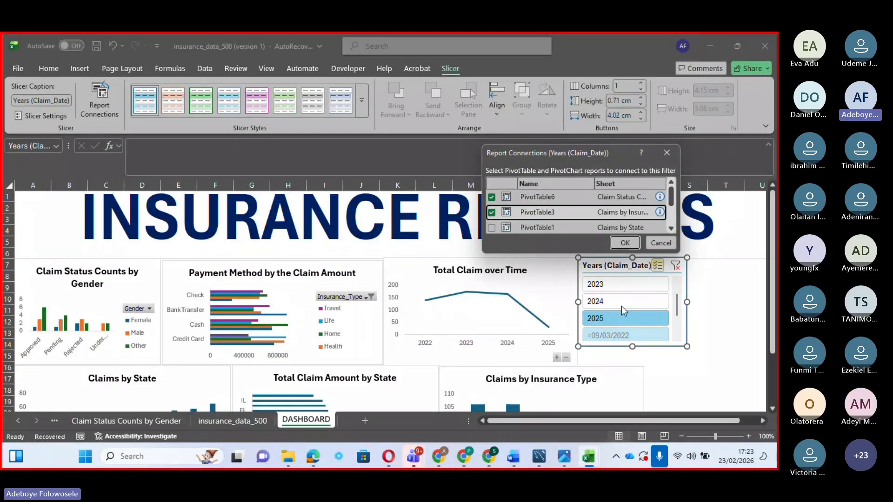
click(619, 241)
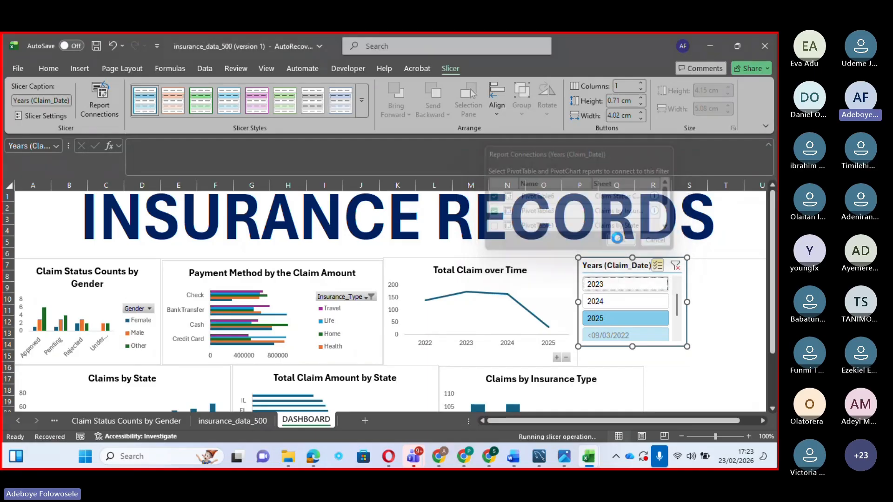
- Select 2024 and 2023 instead of 2025 in the year slicer and check the Claims by Insurance Type chart
drag(773, 321, 775, 363)
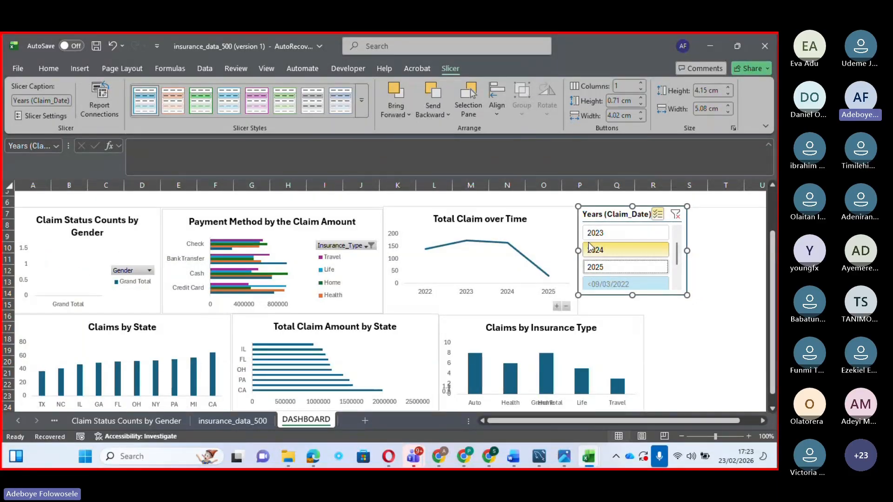
click(613, 250)
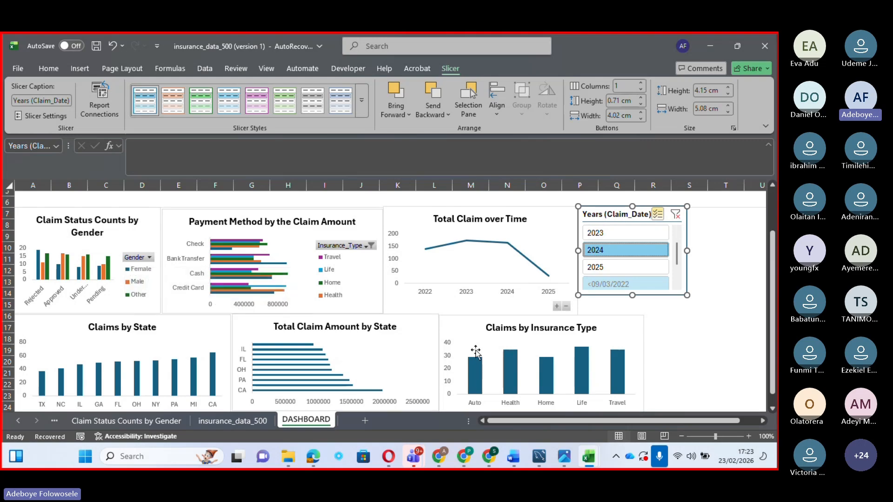
click(601, 251)
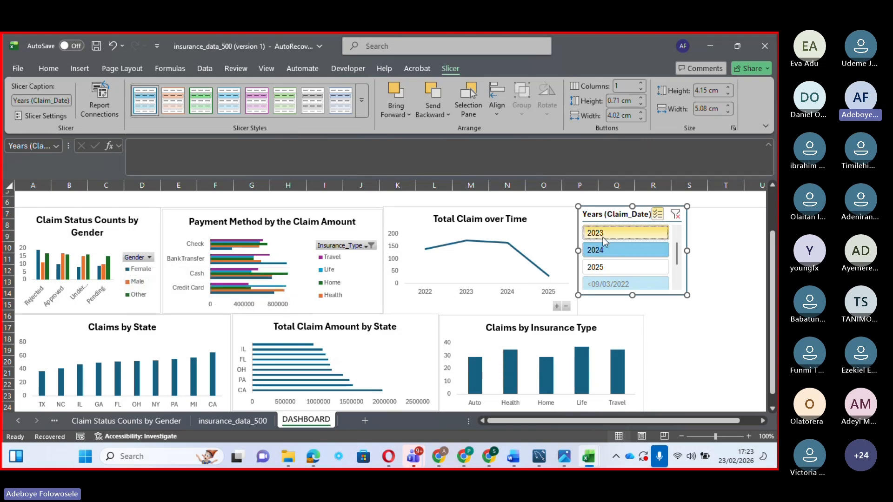
click(603, 238)
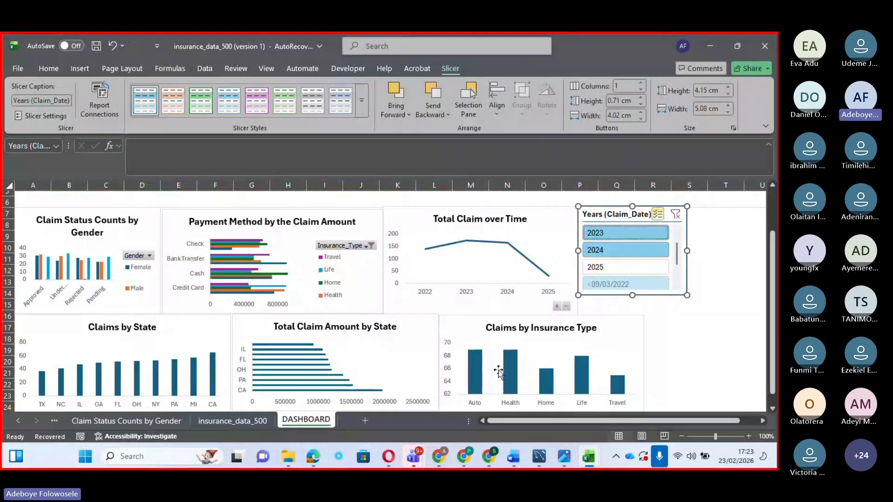
mouse_move(554, 391)
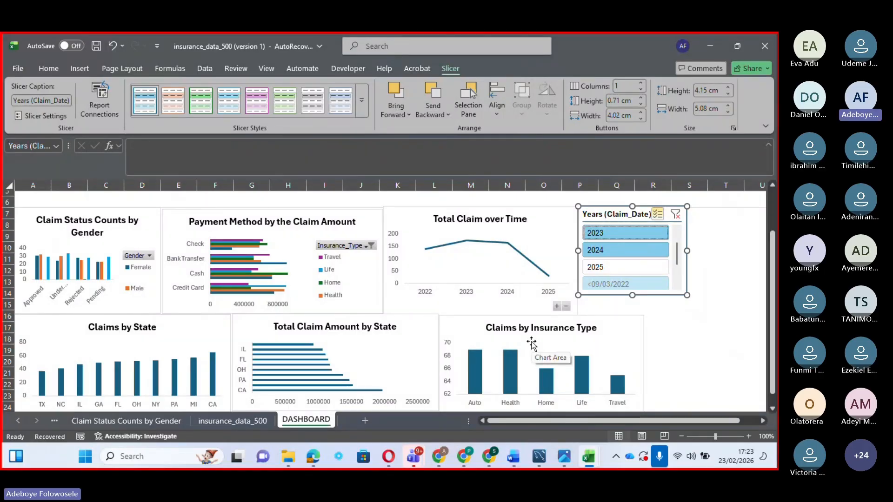
- Connect the Years (Claim_Date) slicer to PivotTable1, PivotTable5 and PivotTable2, covering Claims by State, Payment Method and Total Claim Amount by State
click(97, 87)
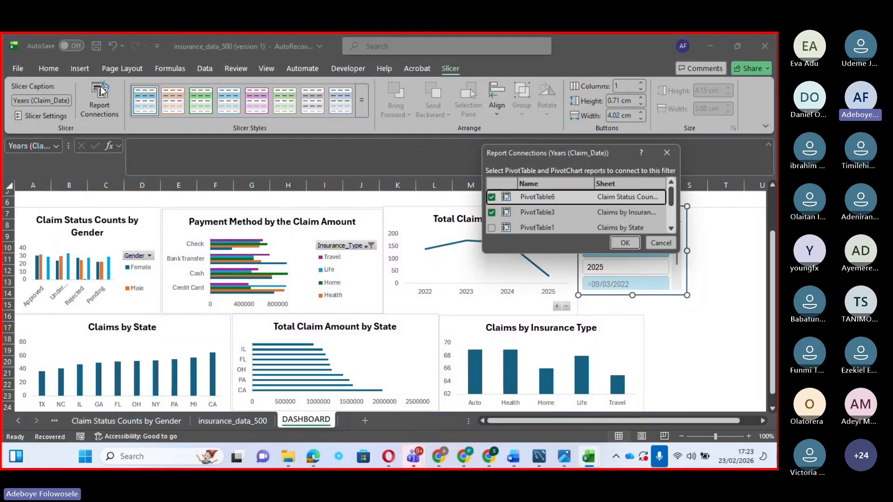
click(673, 230)
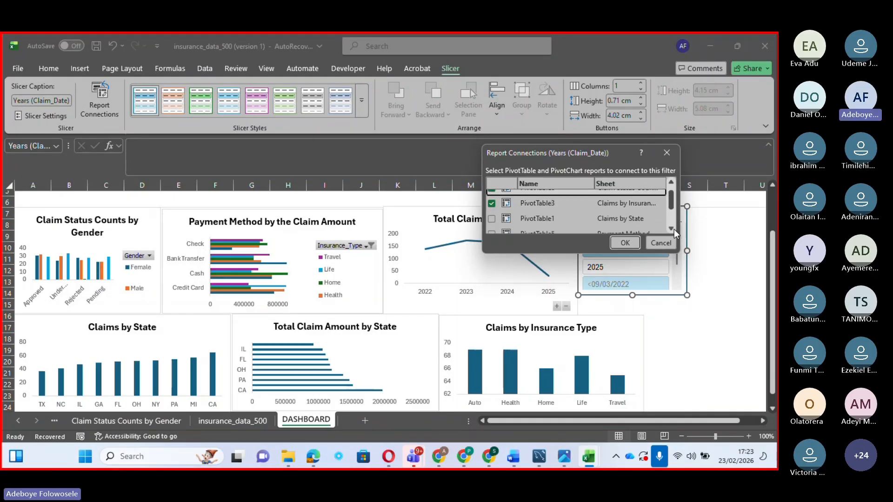
click(491, 219)
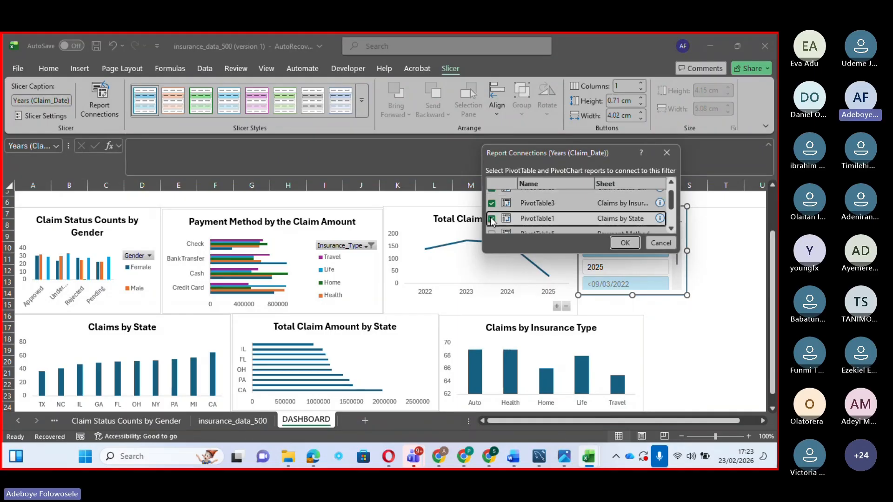
drag(599, 152, 627, 246)
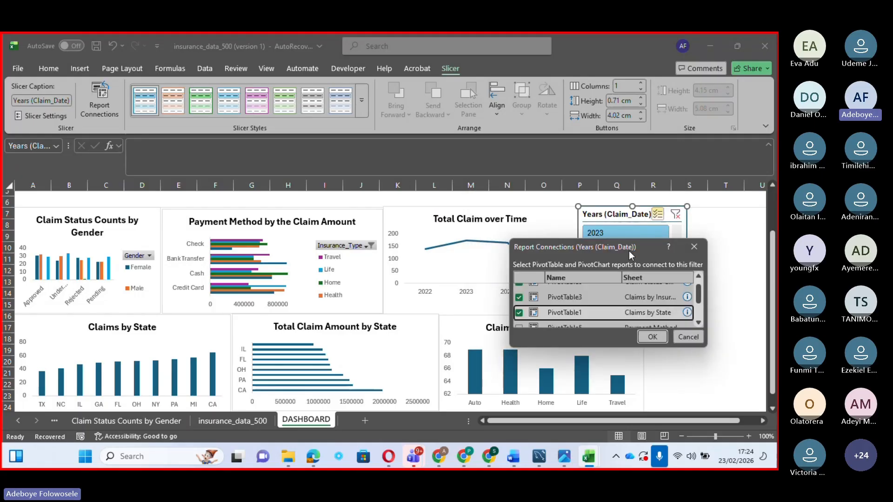
click(697, 323)
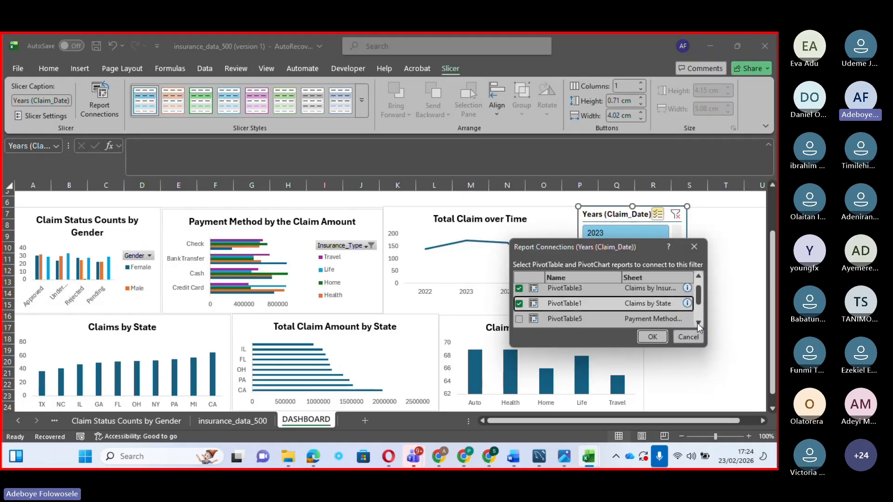
click(519, 319)
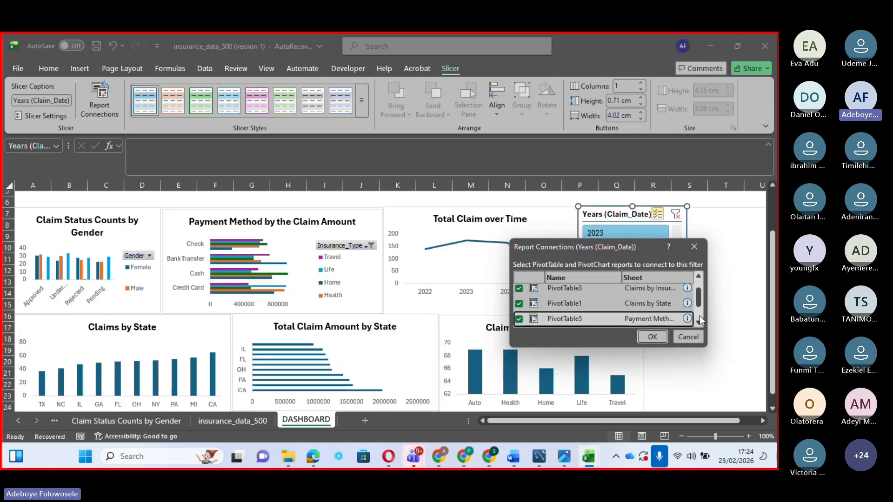
click(696, 319)
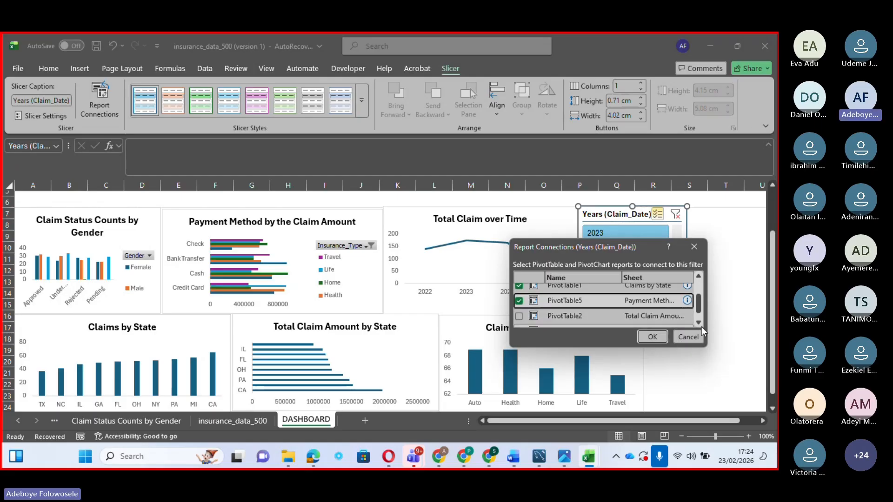
click(696, 322)
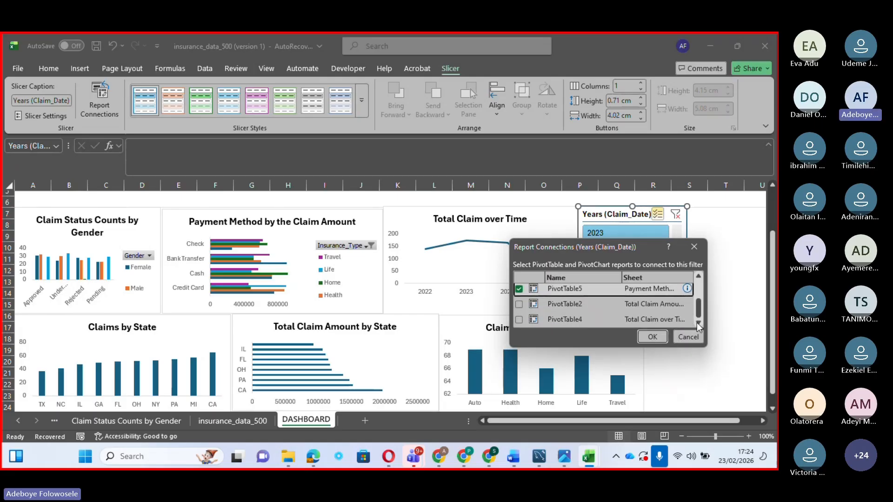
click(519, 304)
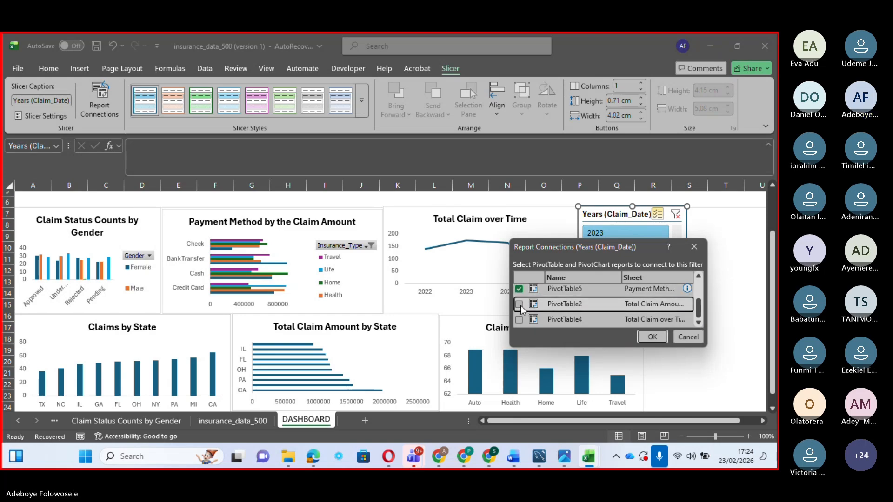
click(651, 338)
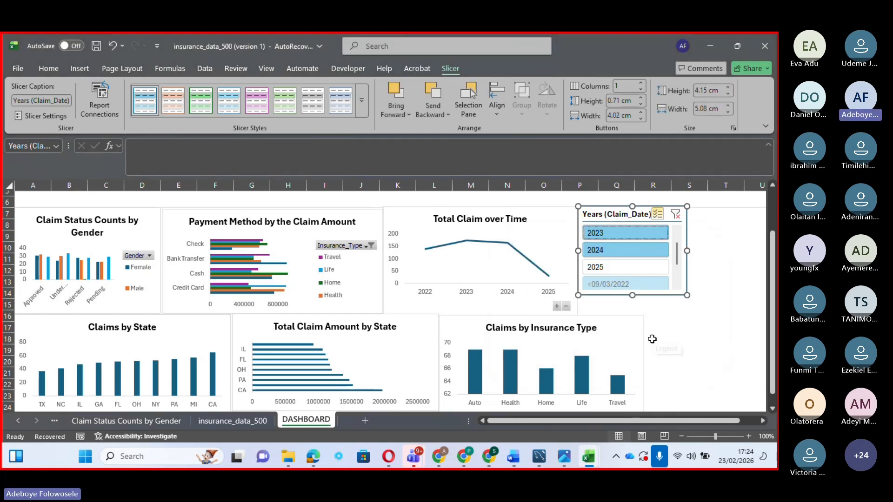
- Leave only 2022 selected in the year slicer and examine the insurance type, payment method, claim status and state charts for that year
click(676, 232)
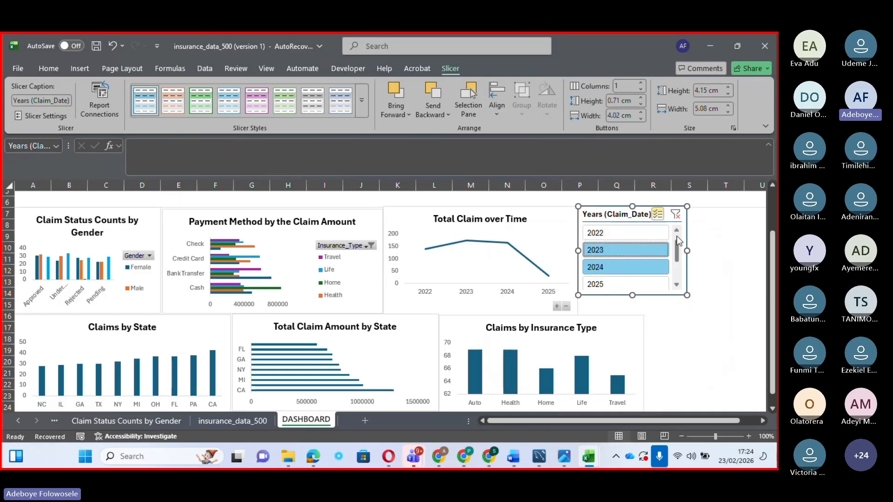
click(645, 265)
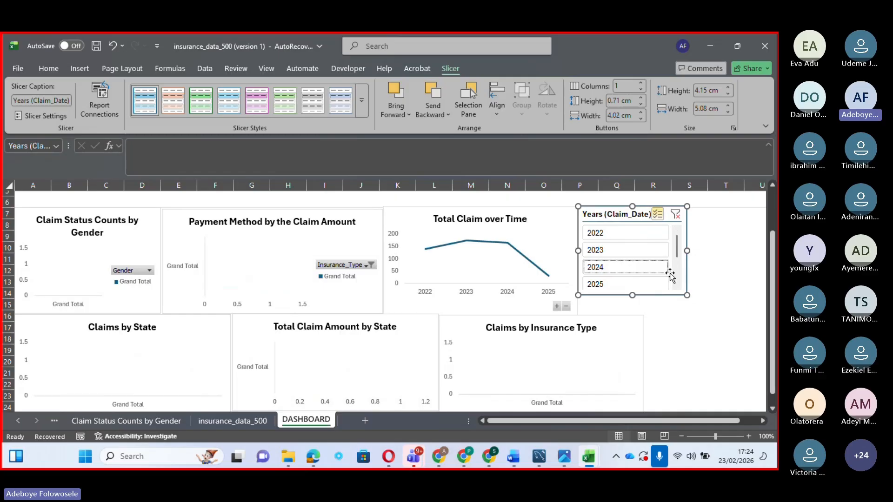
click(650, 237)
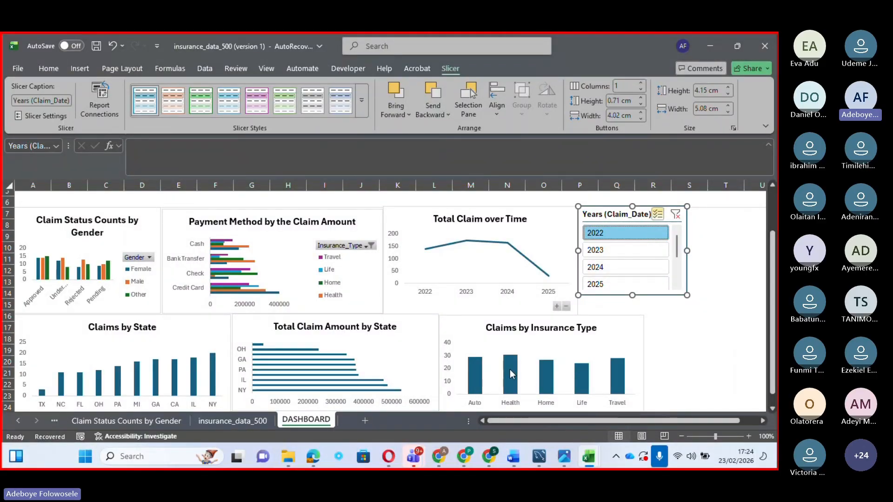
mouse_move(512, 363)
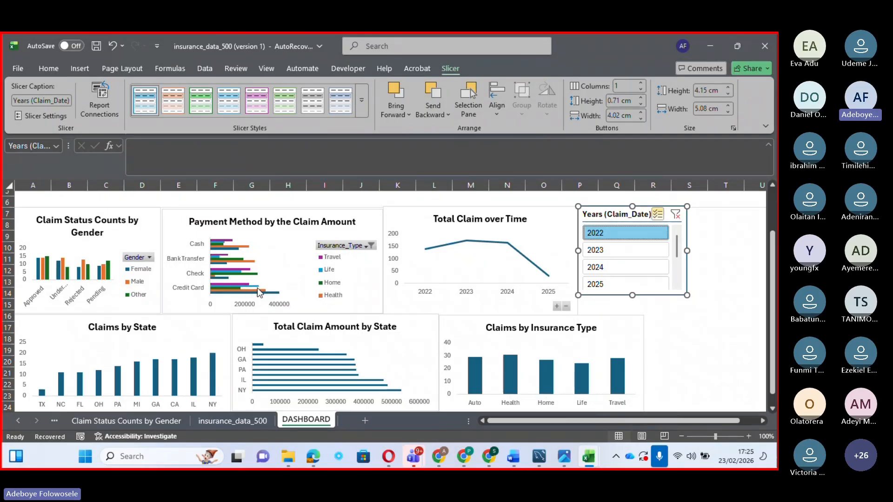
mouse_move(259, 292)
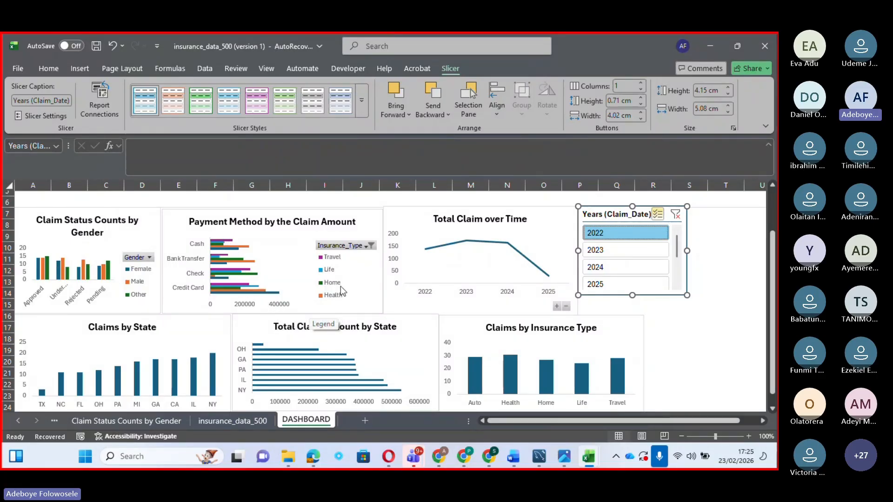
click(343, 242)
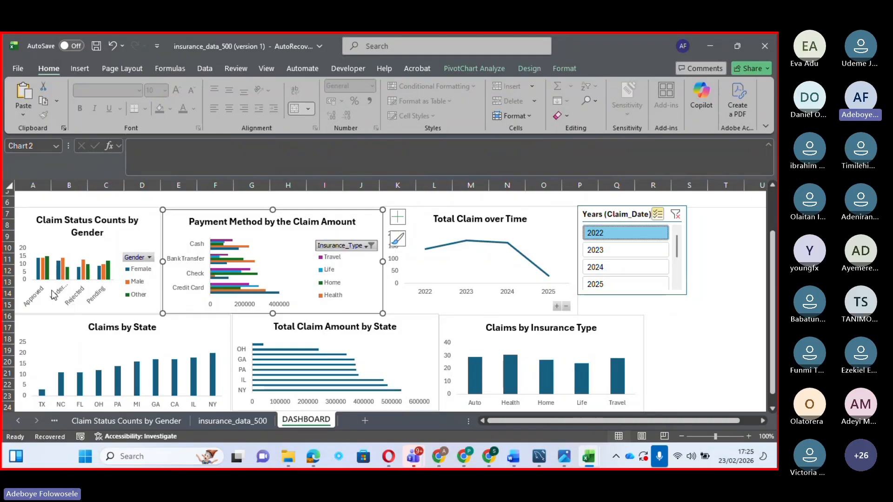
mouse_move(51, 279)
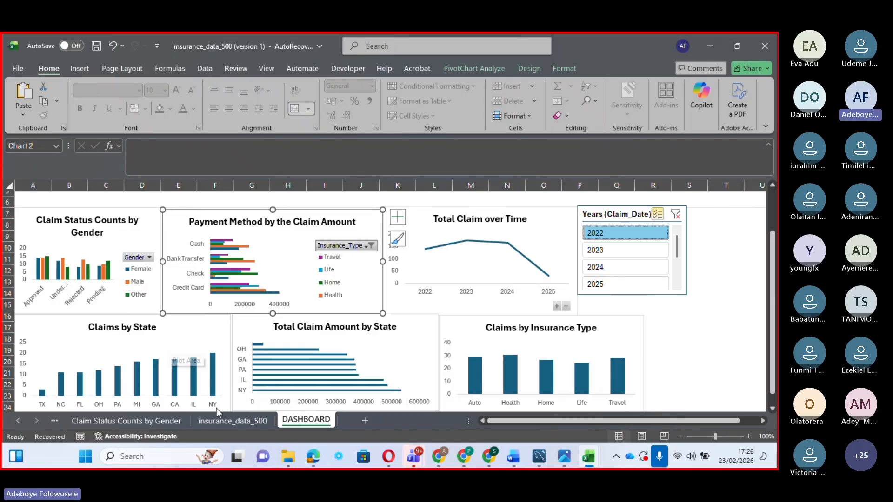
mouse_move(214, 365)
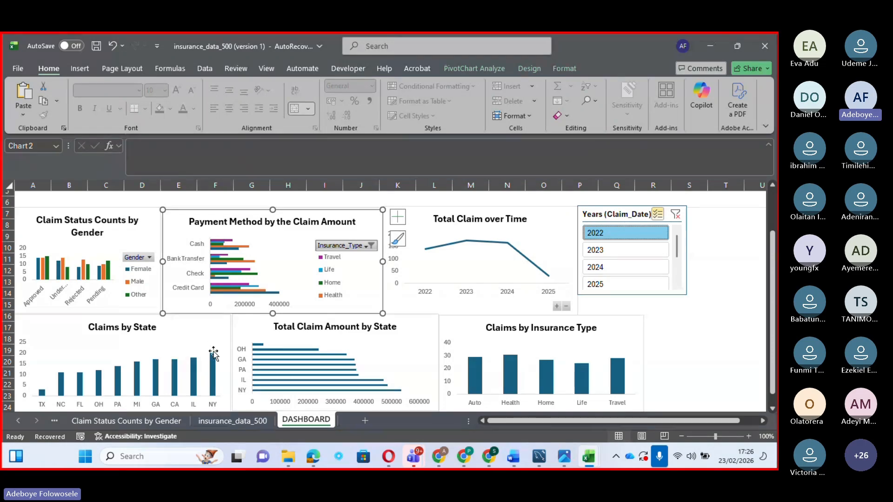
mouse_move(215, 371)
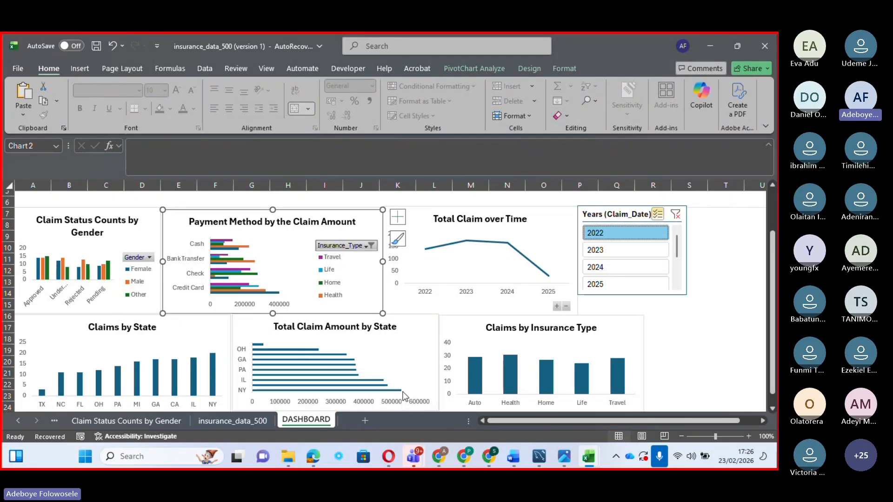
mouse_move(402, 396)
- Select 2023 instead of 2022 in the year slicer and check the Claim Status Counts by Gender chart
click(595, 254)
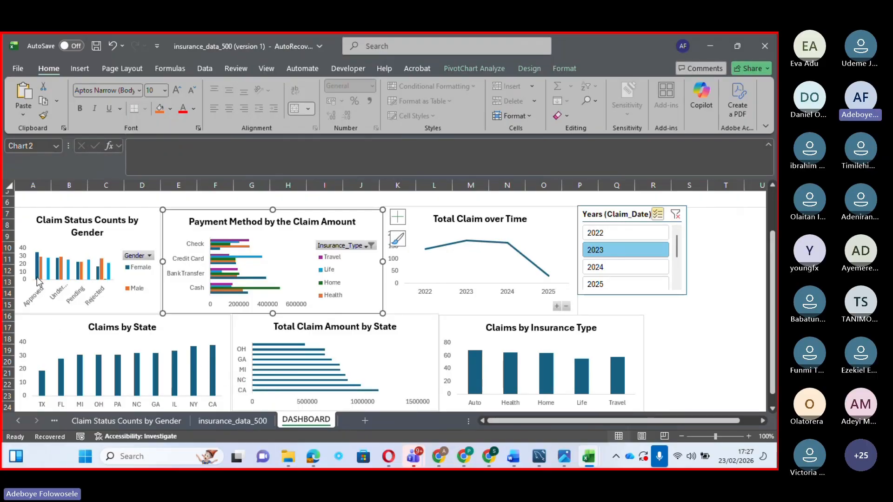
mouse_move(39, 279)
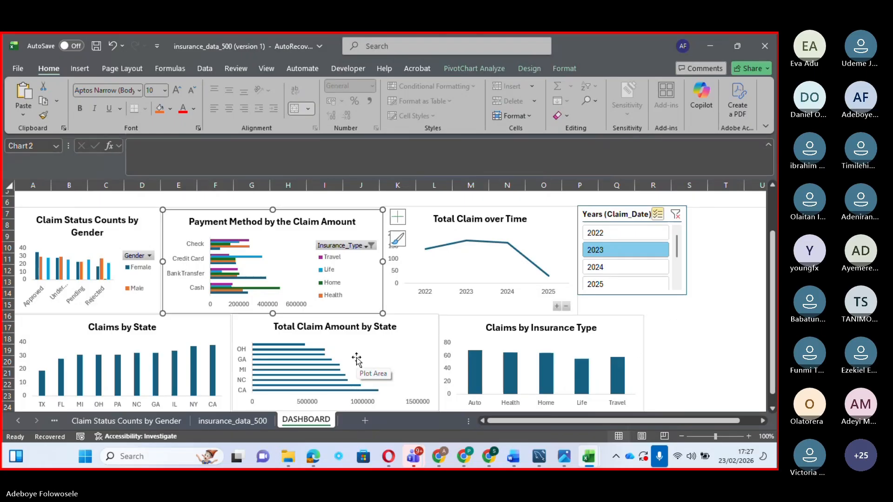
- Insert a Gender slicer from the Claims by State chart and shorten it to about 4.34 cm high
click(223, 338)
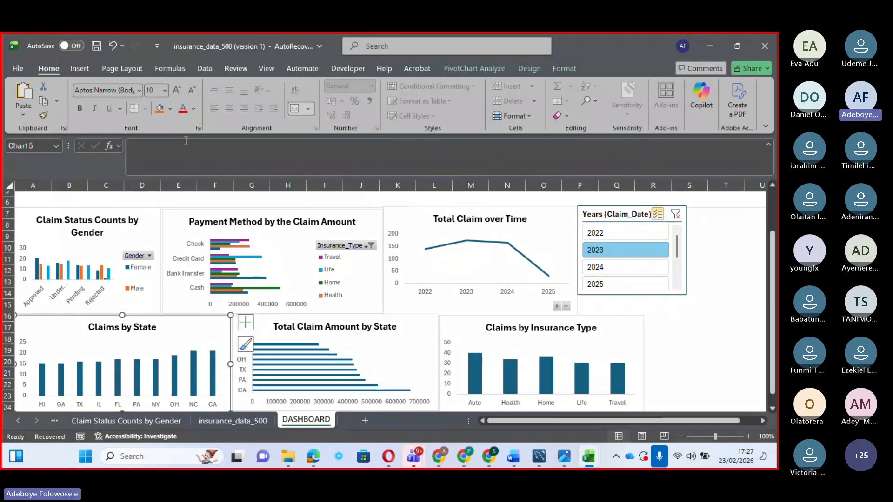
click(473, 70)
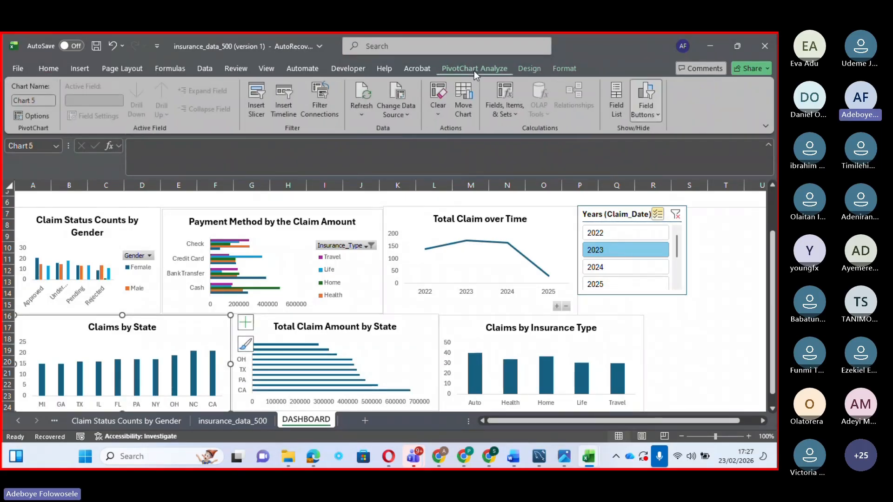
click(254, 95)
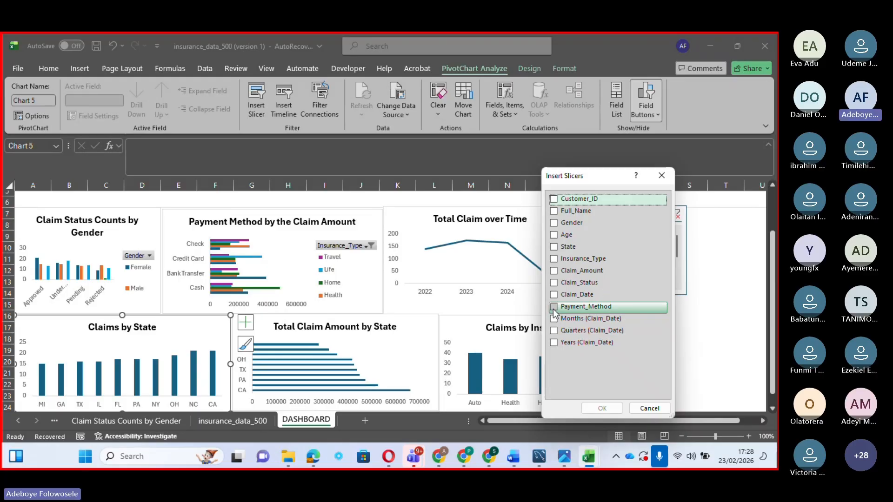
click(553, 223)
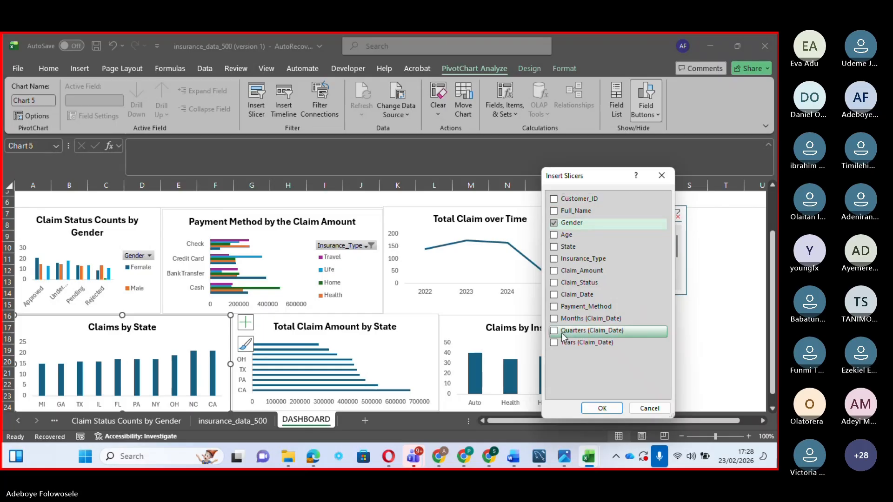
click(603, 408)
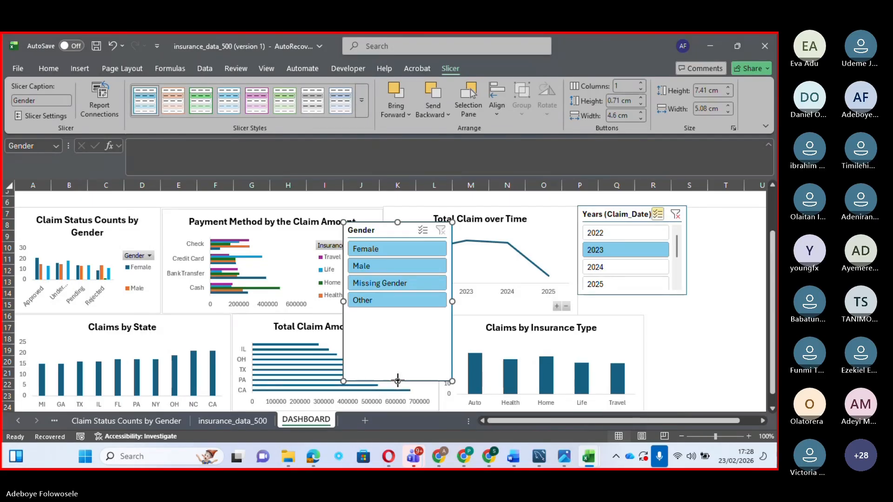
drag(398, 380, 397, 315)
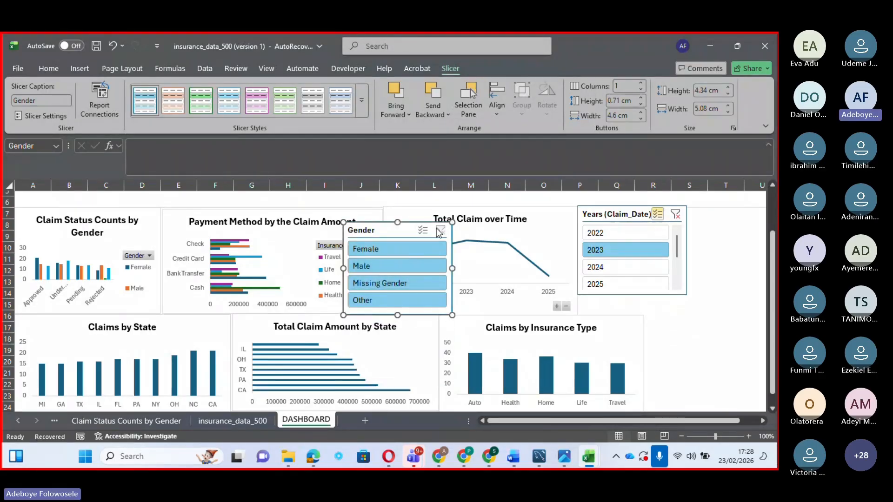
- Exclude Missing Gender in the Gender slicer using multi-select, and place the slicer beside the Claims by Insurance Type chart
click(421, 231)
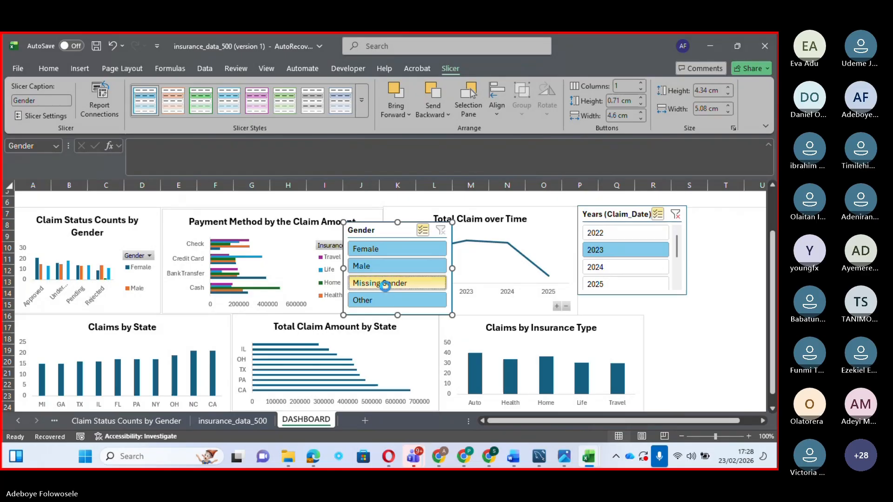
click(386, 288)
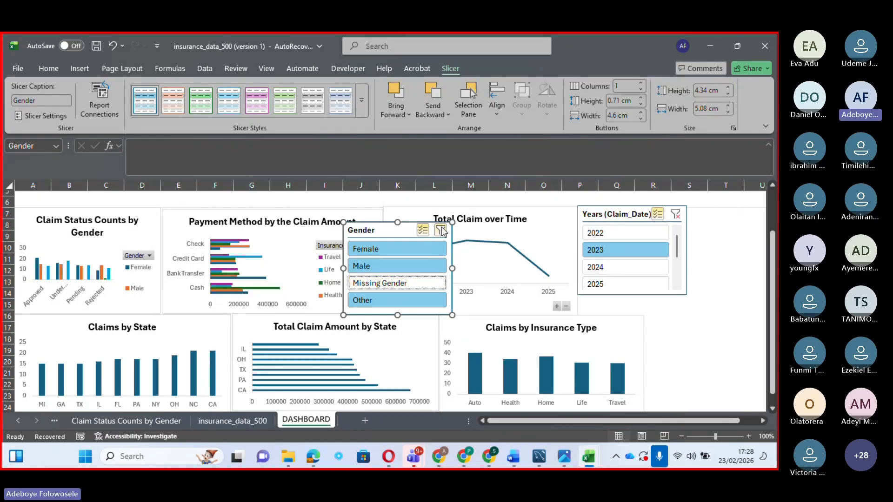
drag(383, 225, 690, 319)
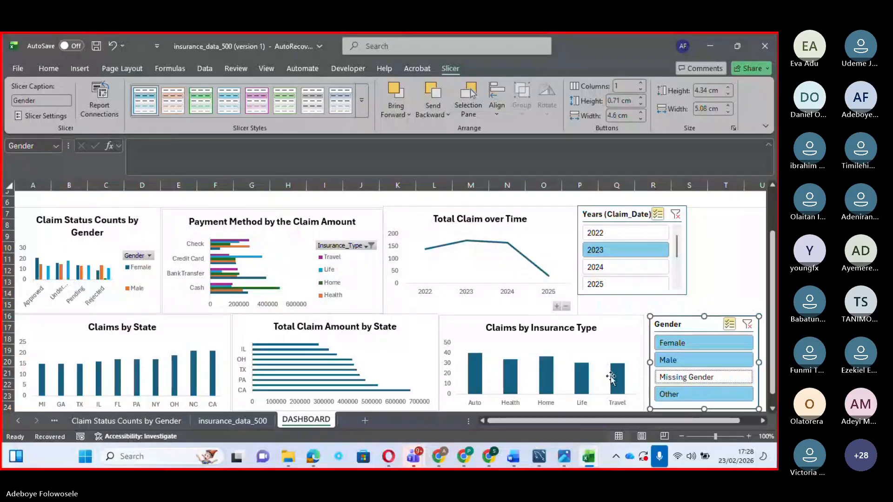
- Narrow the Gender slicer to Female, switch it to Male only, and compare the results in the Claims by State chart
click(664, 365)
click(666, 361)
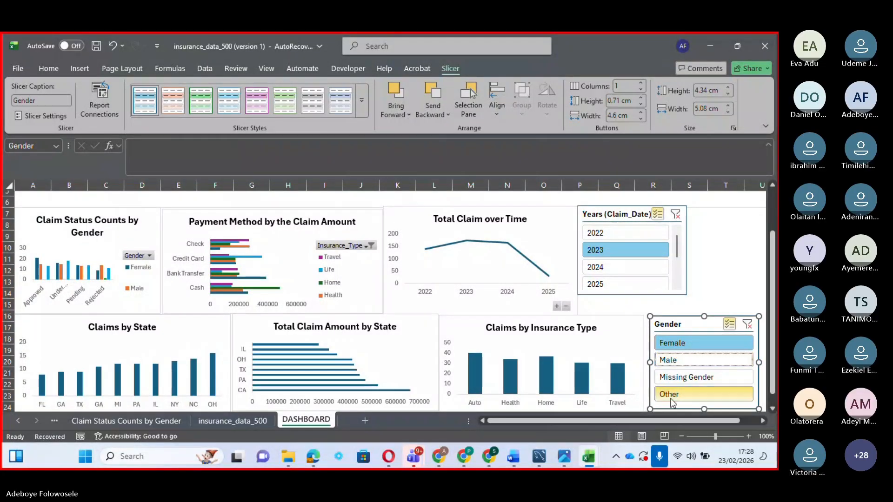
click(670, 394)
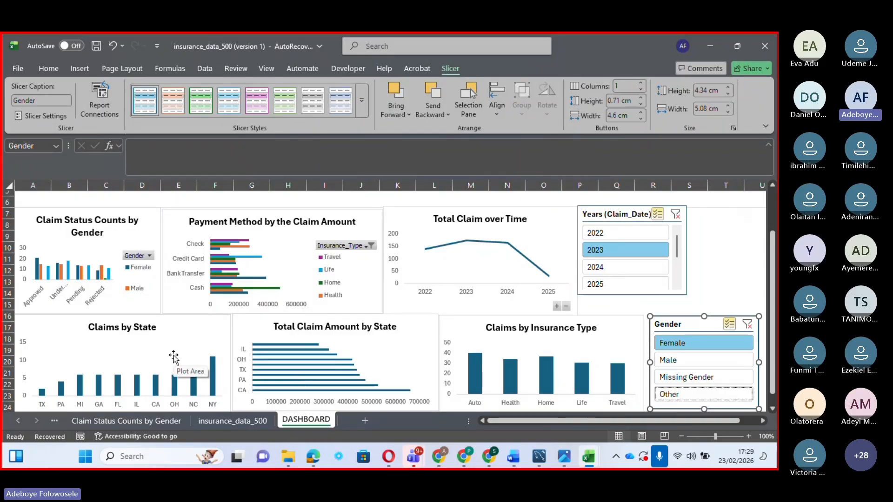
click(672, 365)
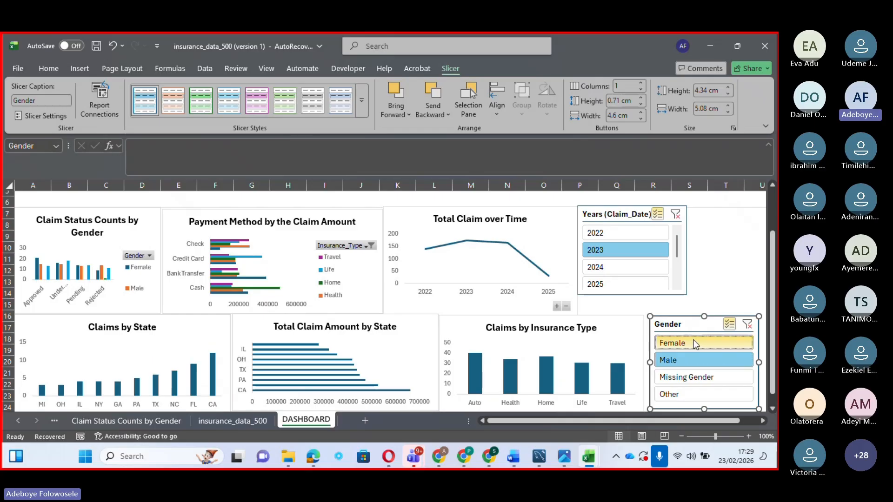
mouse_move(195, 374)
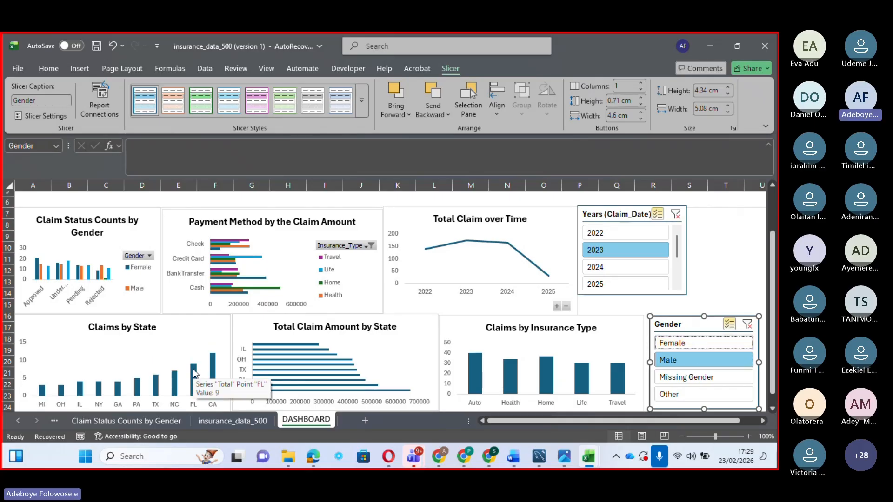
mouse_move(474, 406)
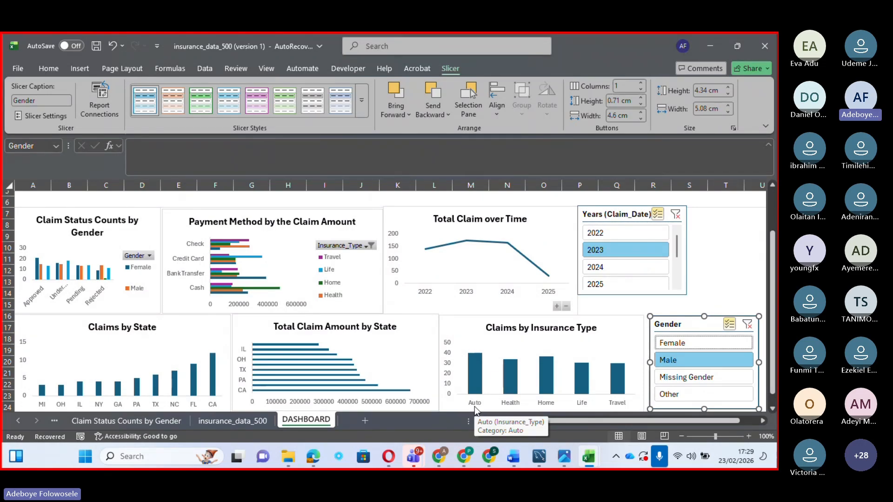
- Connect the Gender slicer to the Insurance Type, Payment Method, Total Claim Amount and Total Claim over Time pivot tables, leaving Claim Status Counts by Gender unconnected
click(99, 100)
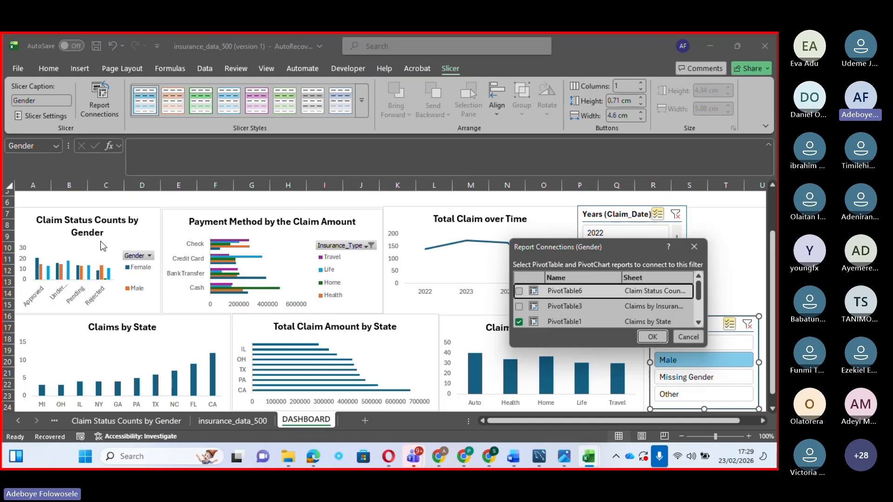
click(519, 309)
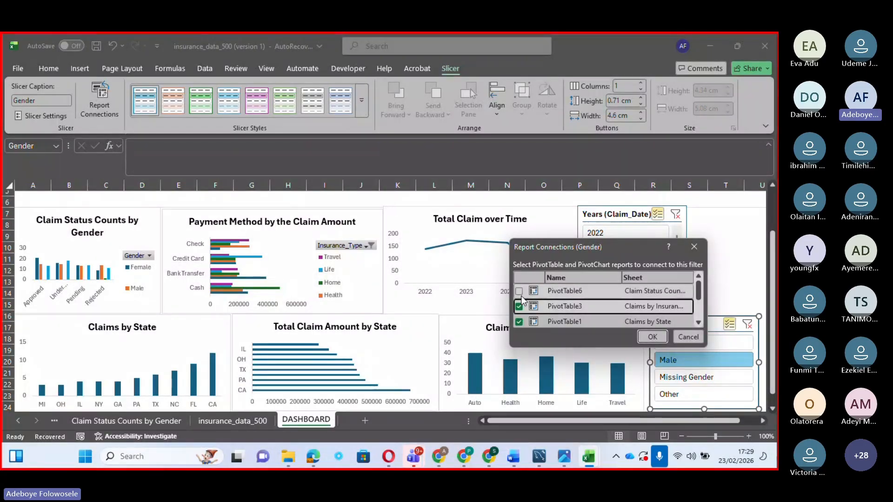
click(520, 292)
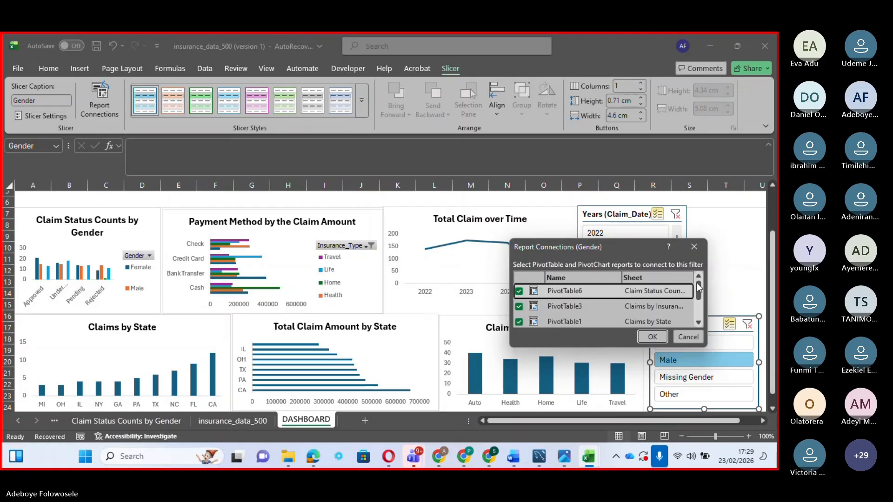
click(520, 291)
click(698, 323)
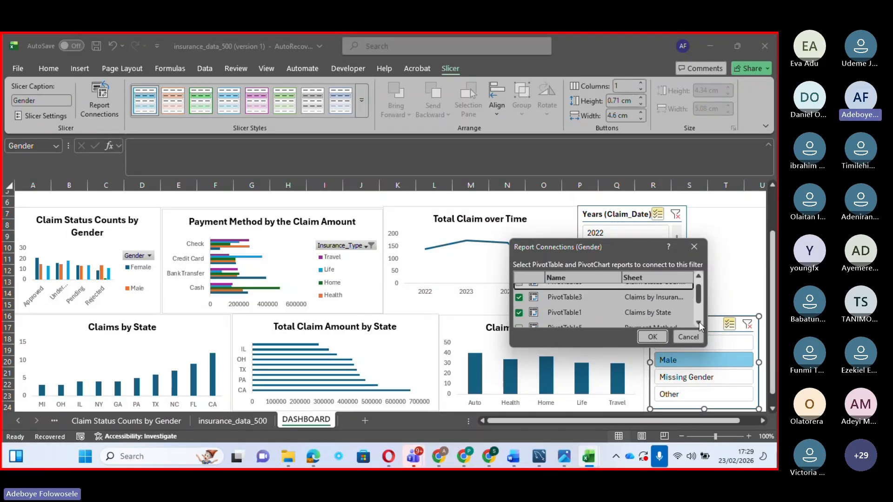
click(699, 322)
click(519, 310)
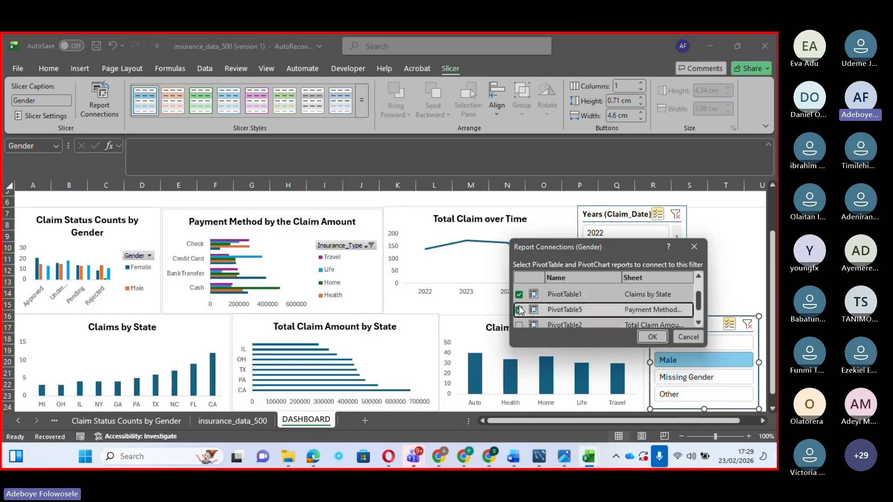
click(520, 324)
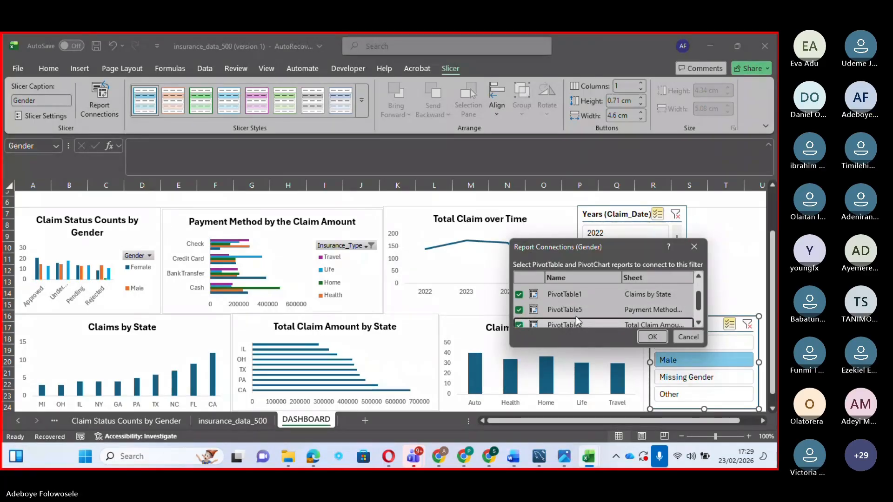
click(698, 323)
click(696, 321)
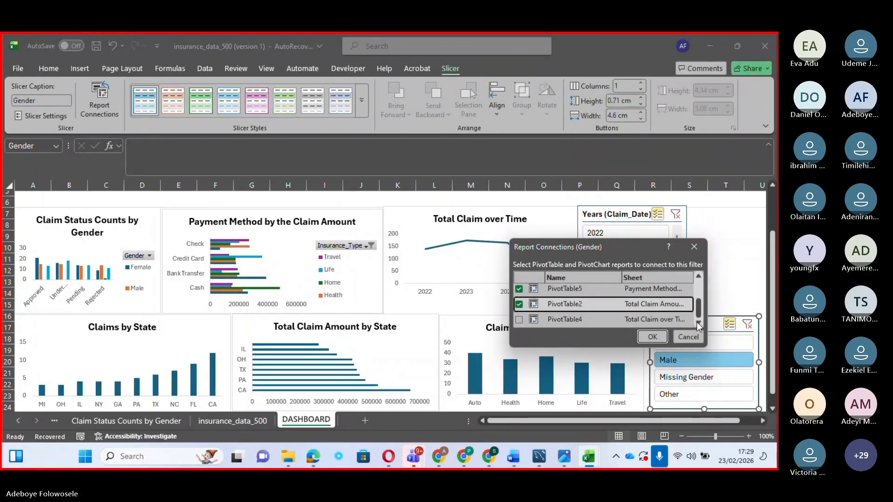
click(519, 320)
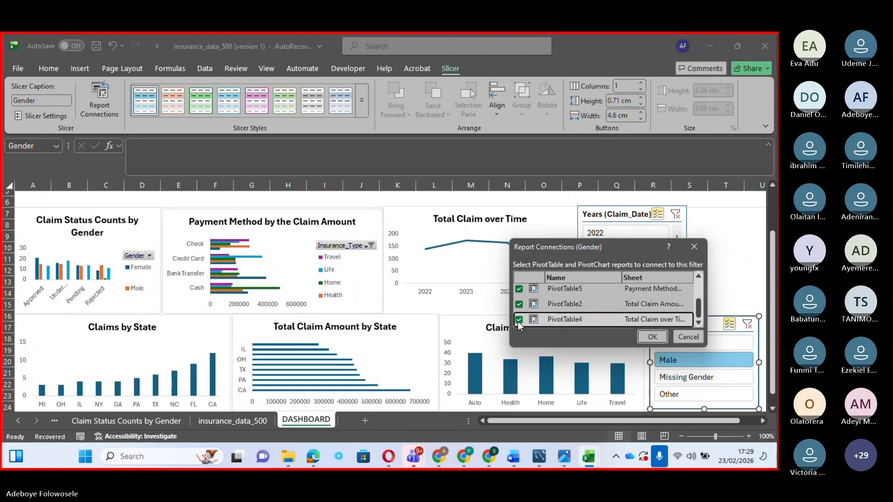
click(656, 338)
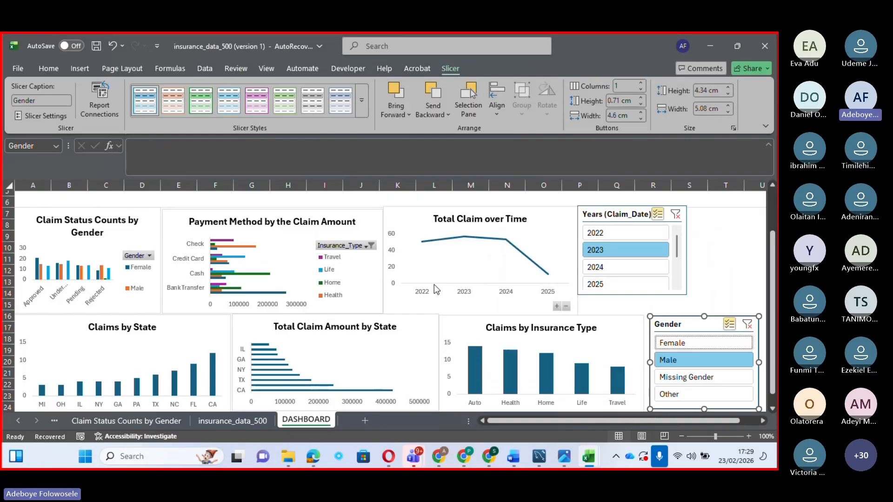
- Switch the Gender slicer to Female only and examine the claims over time, insurance type, state and payment method charts
click(675, 345)
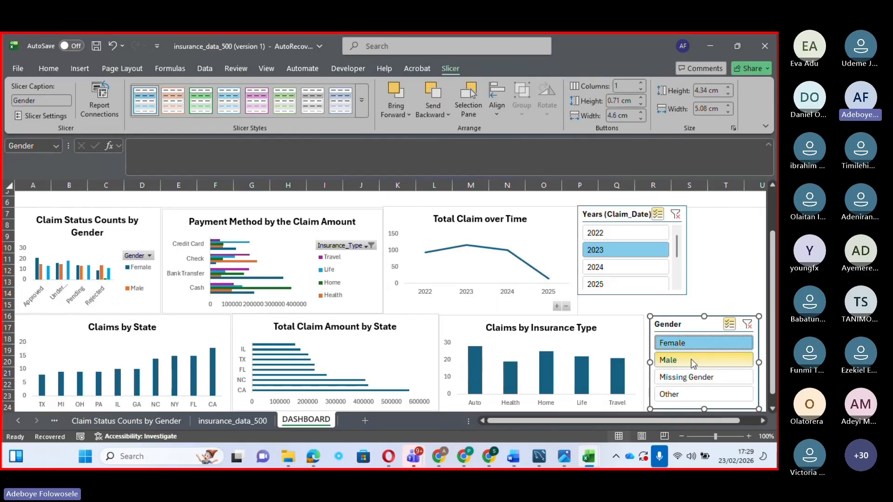
click(691, 359)
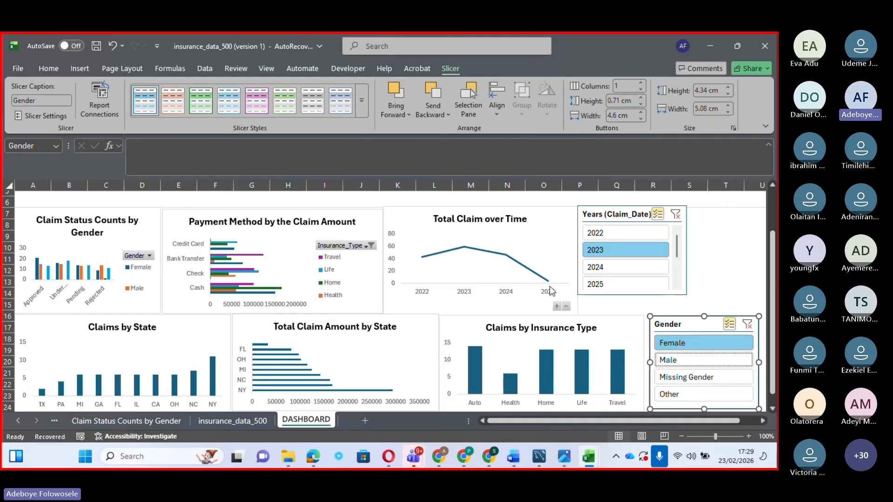
mouse_move(549, 285)
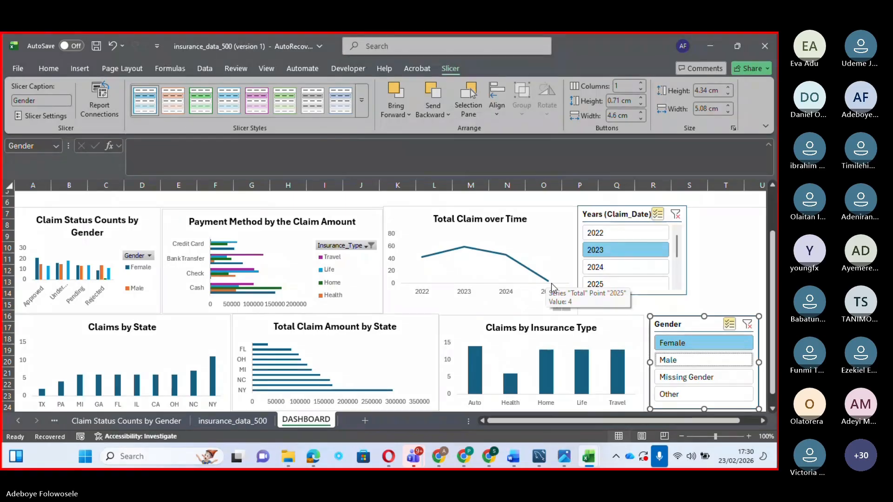
mouse_move(466, 251)
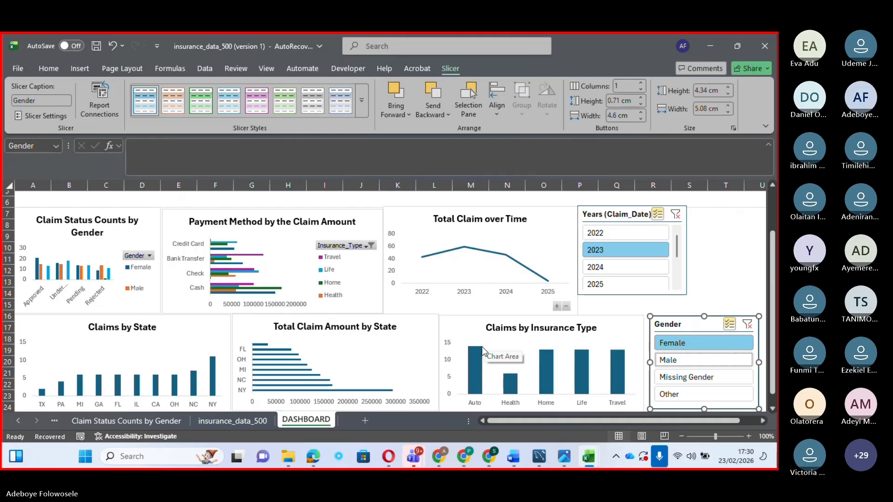
mouse_move(482, 356)
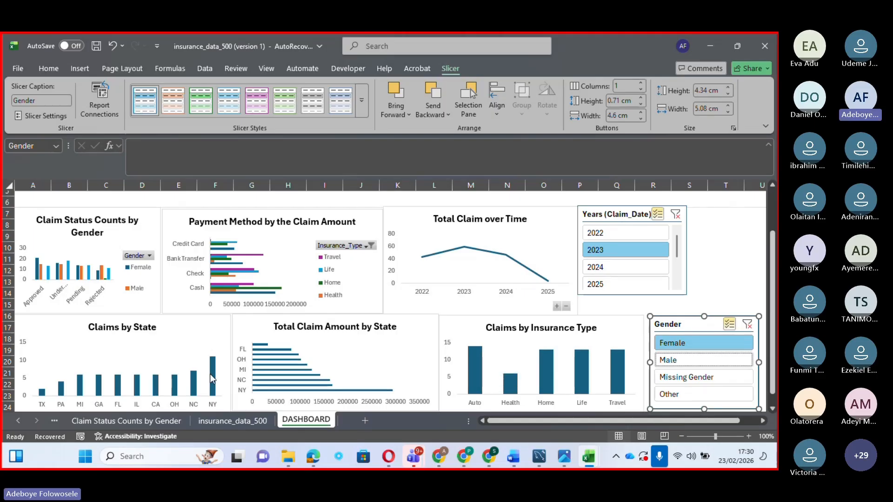
mouse_move(218, 375)
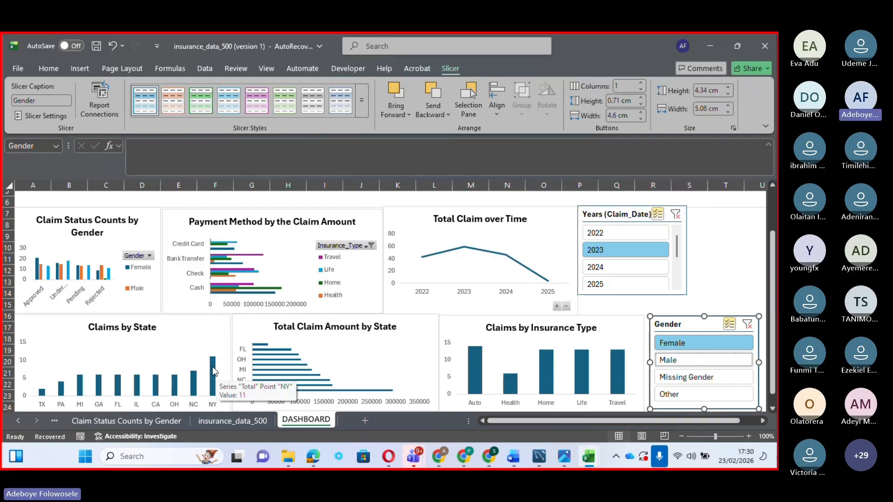
mouse_move(390, 395)
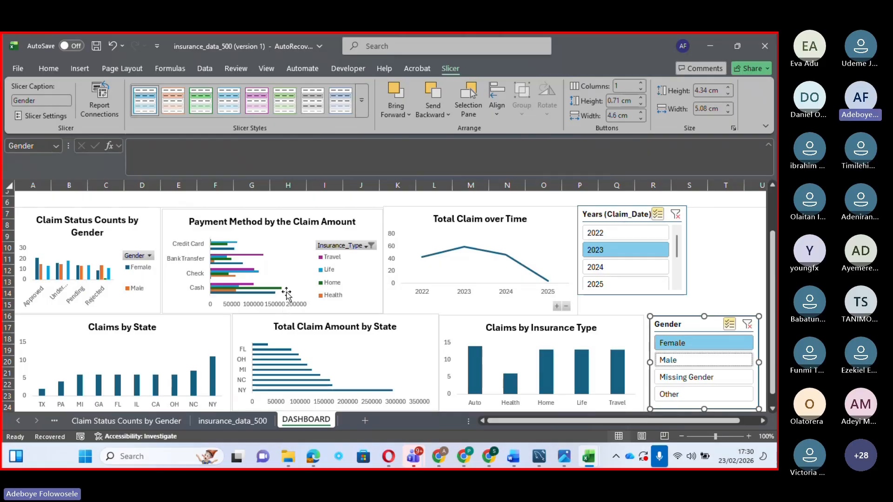
mouse_move(283, 291)
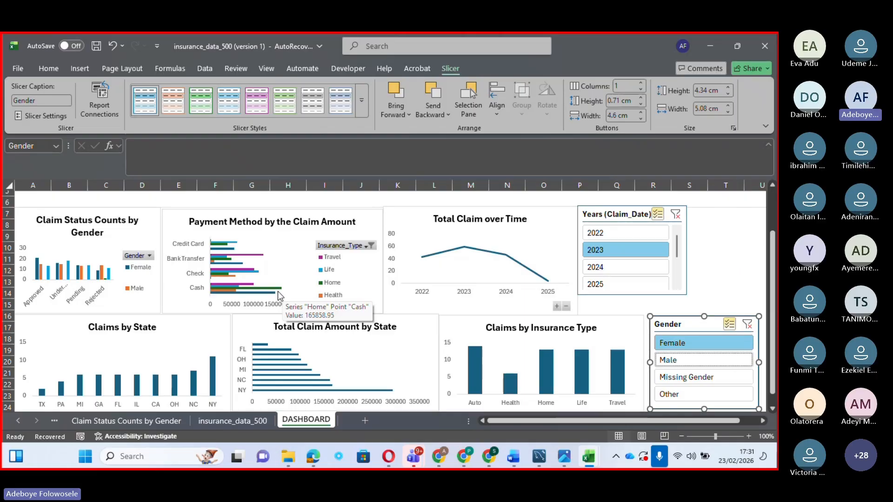
- Switch the Gender slicer to Male only and check the Total Claim over Time and Payment Method charts
click(695, 356)
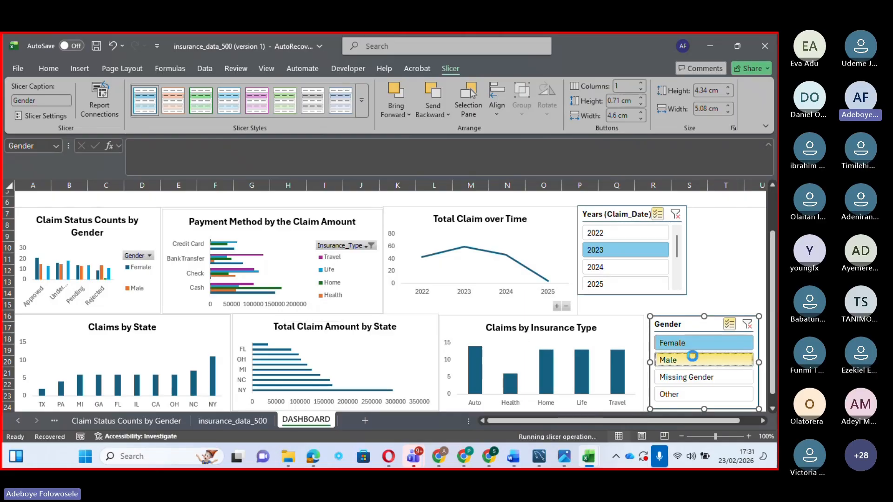
click(667, 348)
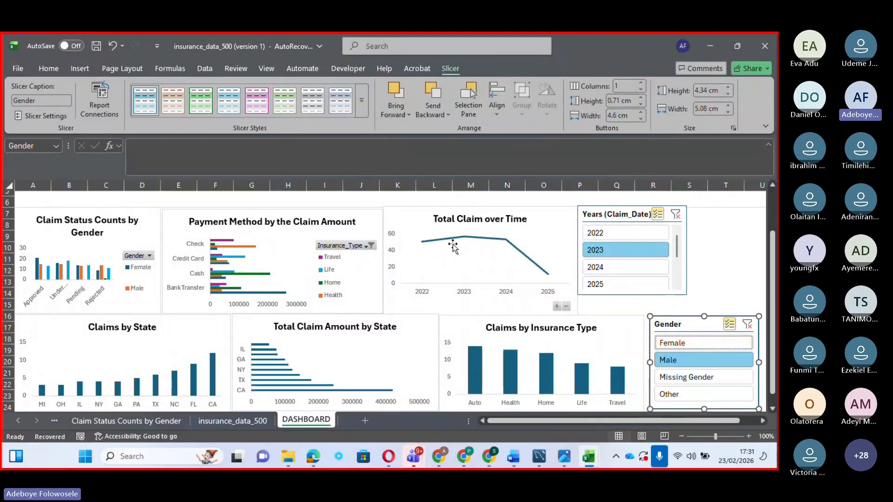
mouse_move(467, 241)
mouse_move(238, 290)
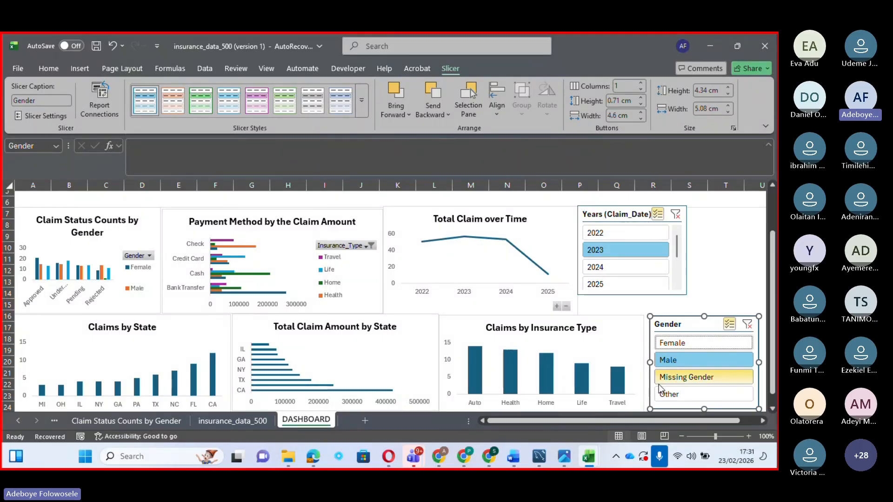
- Filter the Gender slicer to Other only and review the Total Claim over Time, Insurance Type and State charts
click(670, 389)
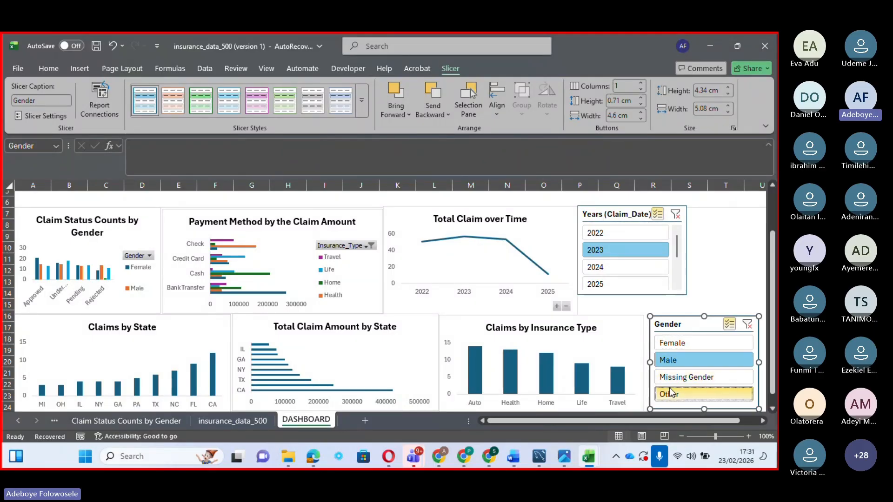
click(684, 360)
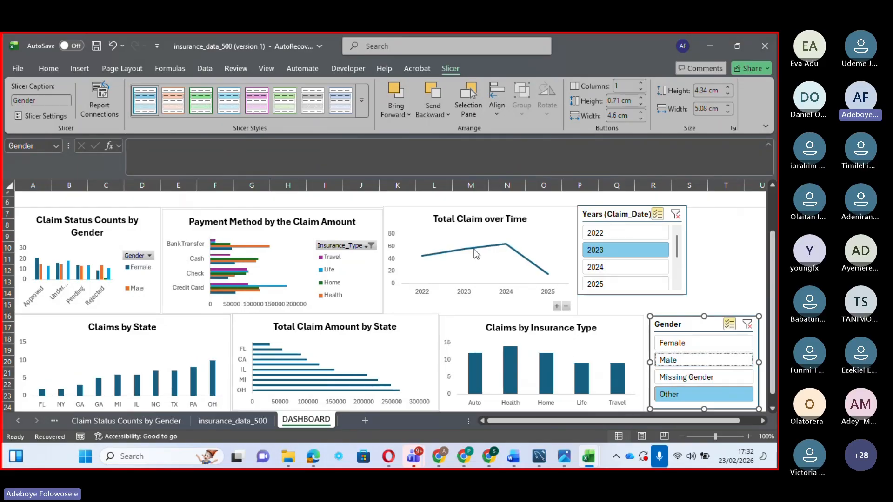
mouse_move(509, 251)
mouse_move(512, 364)
mouse_move(215, 373)
- Switch to the Microsoft Teams meeting window, check the meeting chat for messages, and return to the dashboard
mouse_move(414, 455)
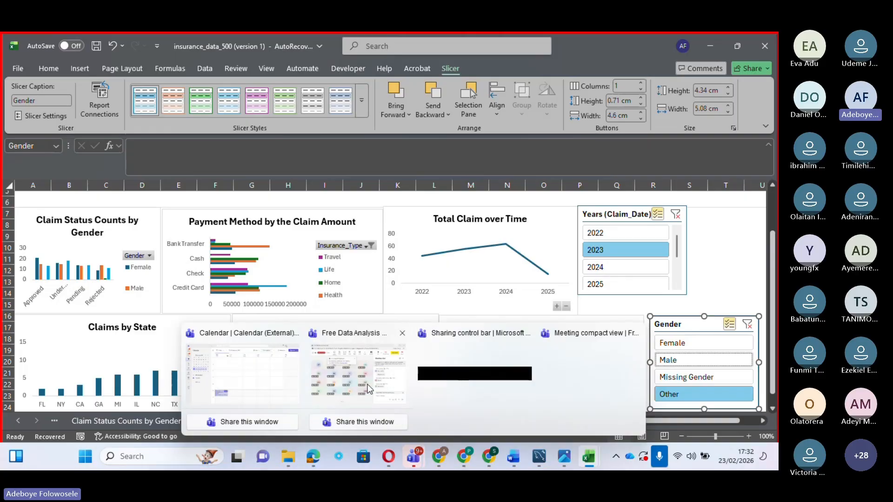
click(382, 427)
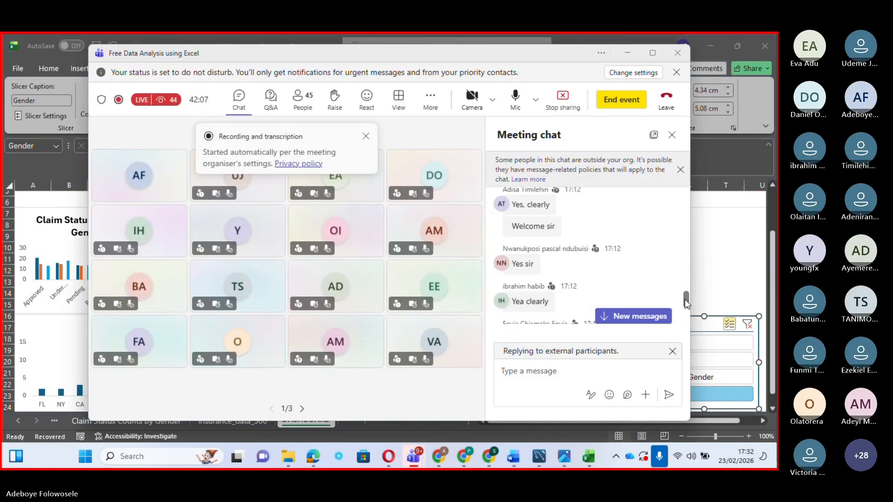
scroll(684, 299, down, 2)
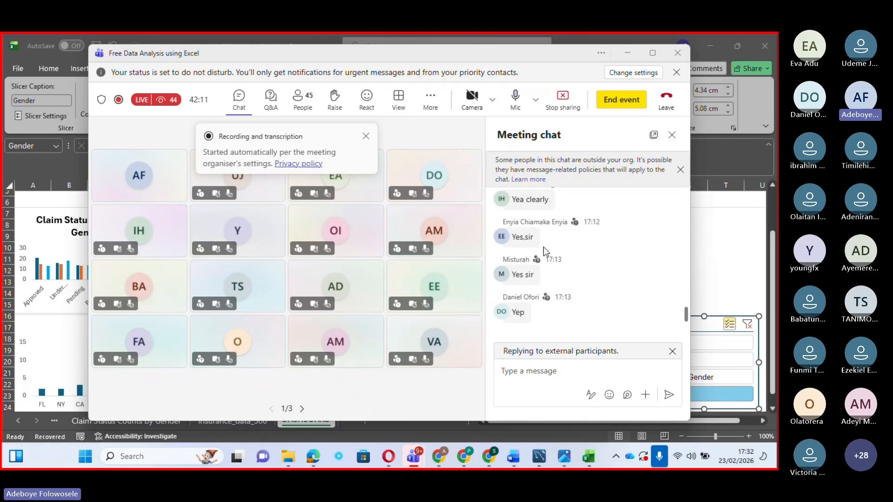
click(627, 55)
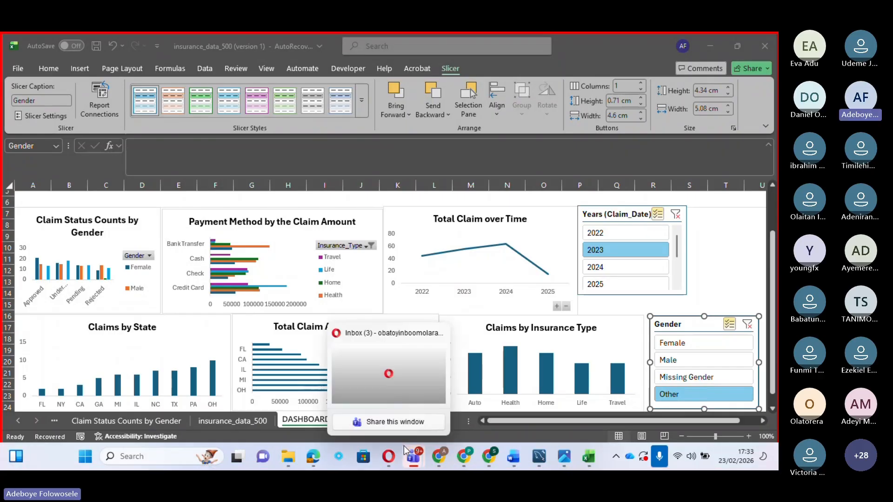
- Reopen the Teams meeting chat, read the participants' latest questions about the dashboard, and return to the Excel workbook
mouse_move(403, 446)
click(335, 356)
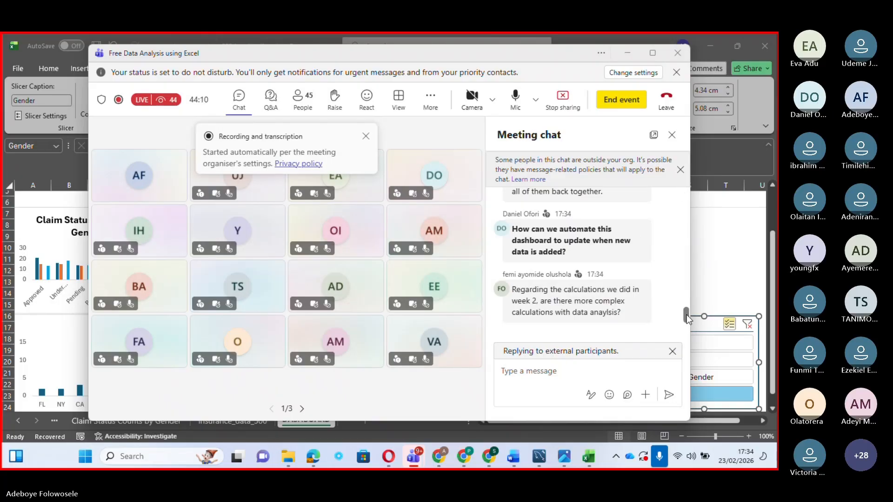
drag(686, 315, 686, 308)
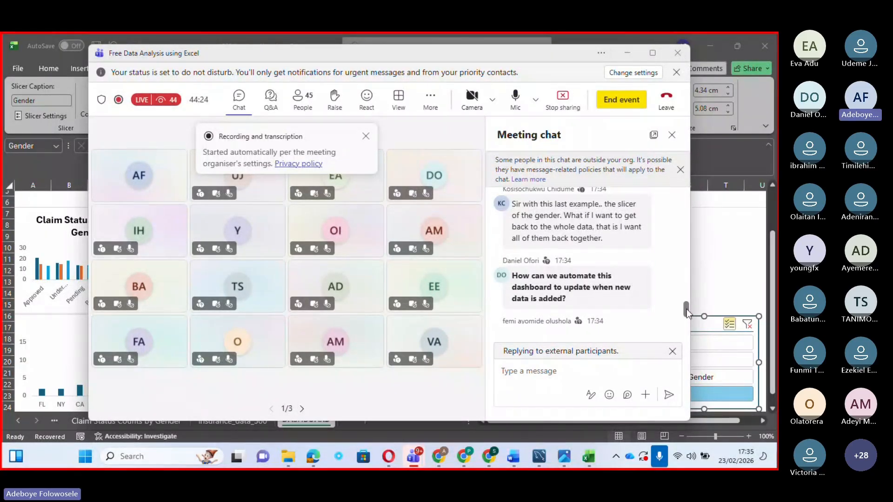
drag(686, 309, 686, 308)
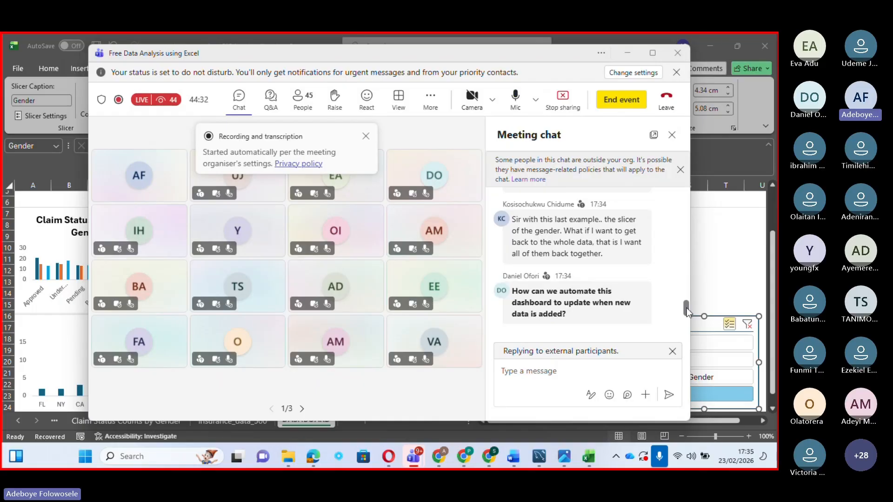
drag(686, 308, 686, 311)
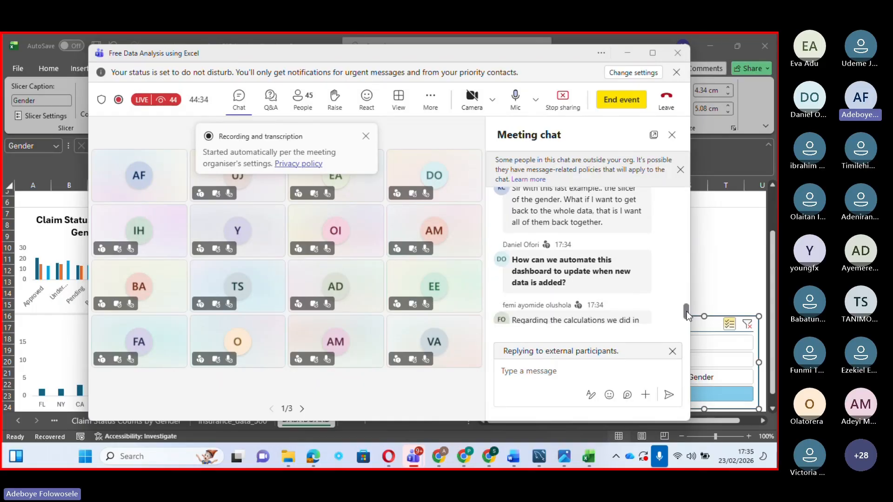
click(624, 54)
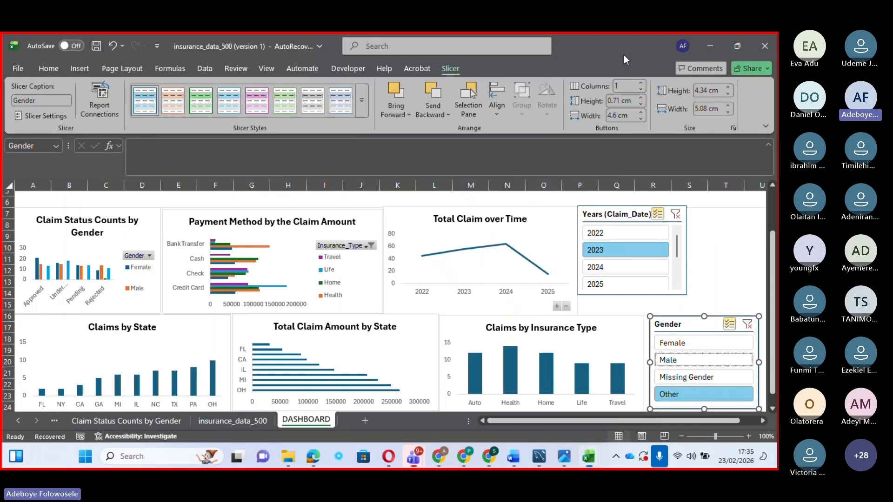
- Show the options for refreshing the workbook's data and close them without running a refresh
click(88, 68)
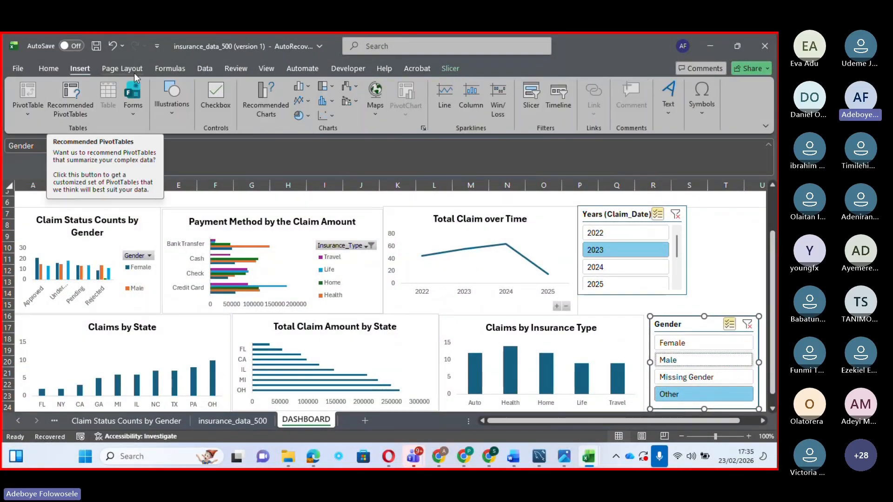
click(204, 69)
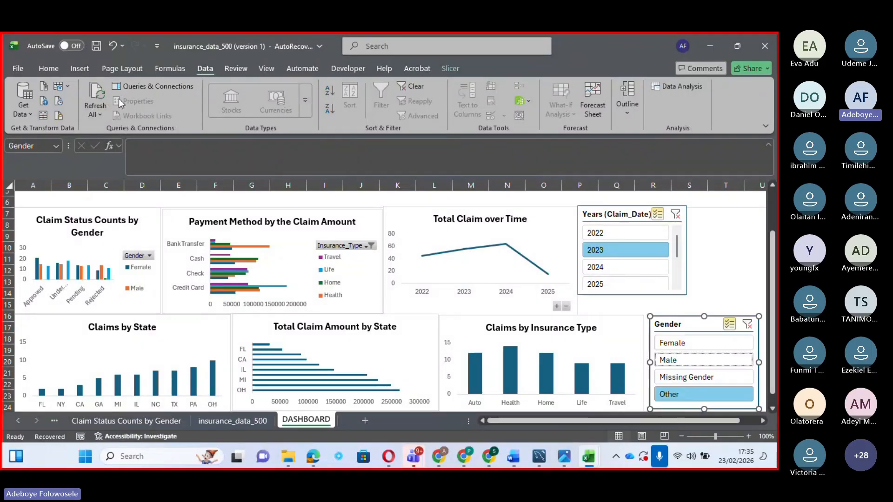
click(99, 111)
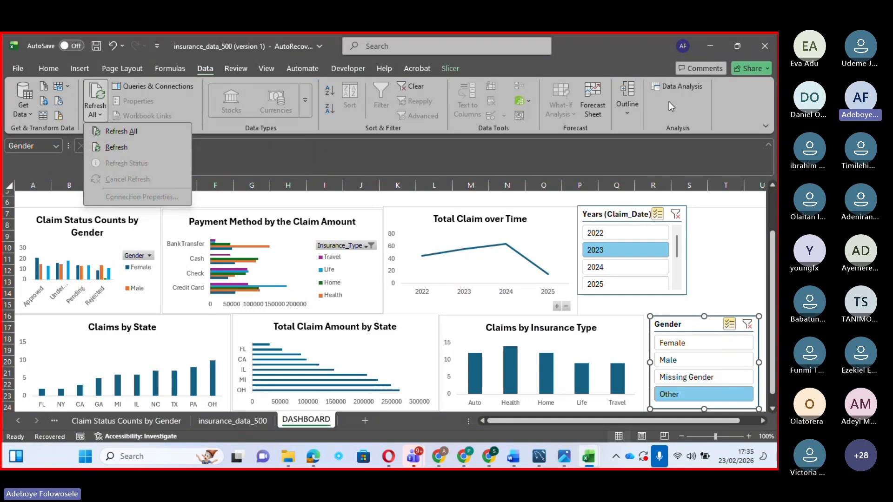
click(698, 145)
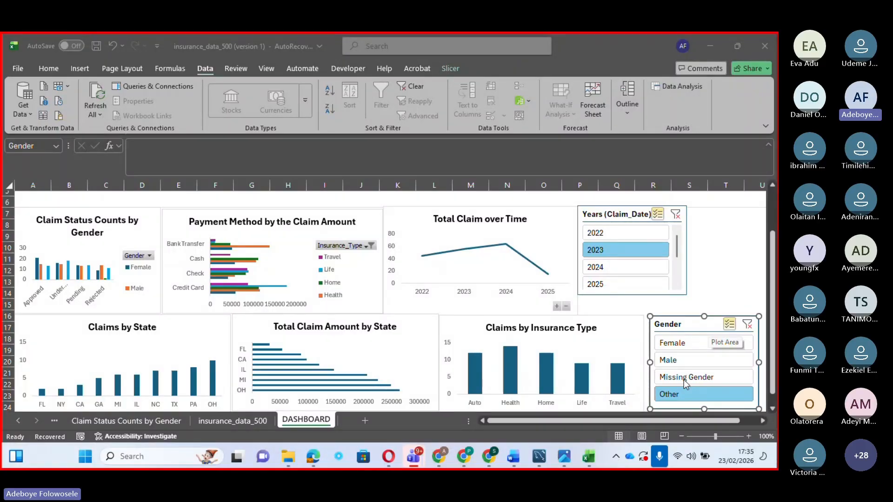
- Filter the Gender column on the insurance_data_500 sheet to show only Missing Gender records
click(231, 422)
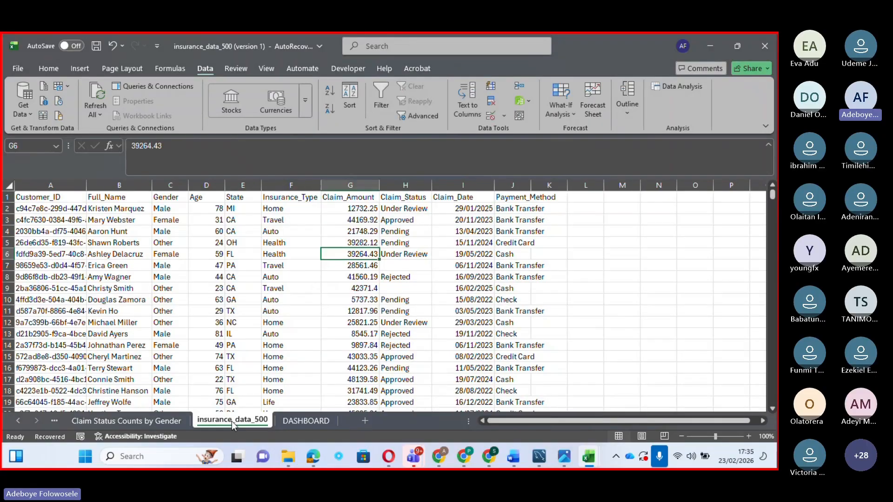
click(406, 209)
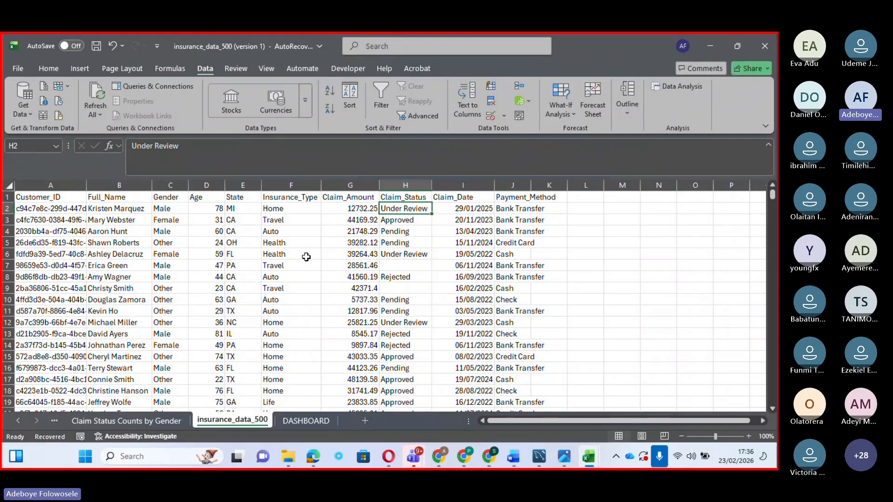
click(173, 209)
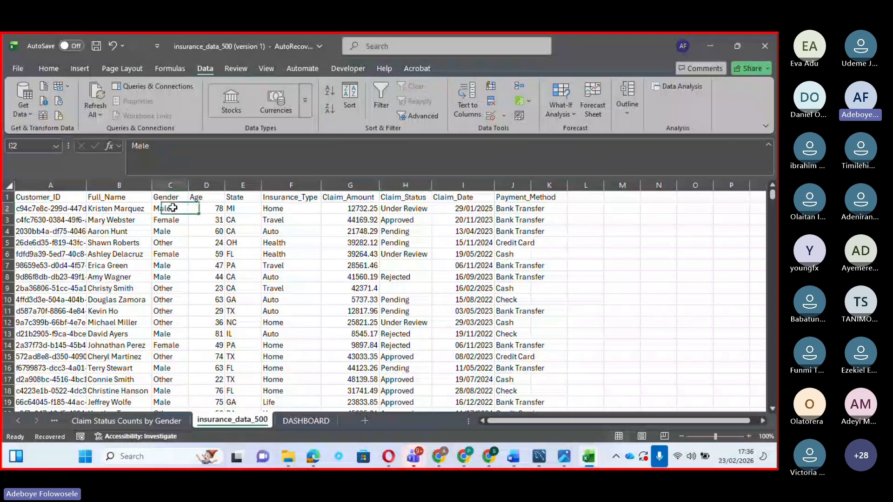
click(390, 100)
click(183, 197)
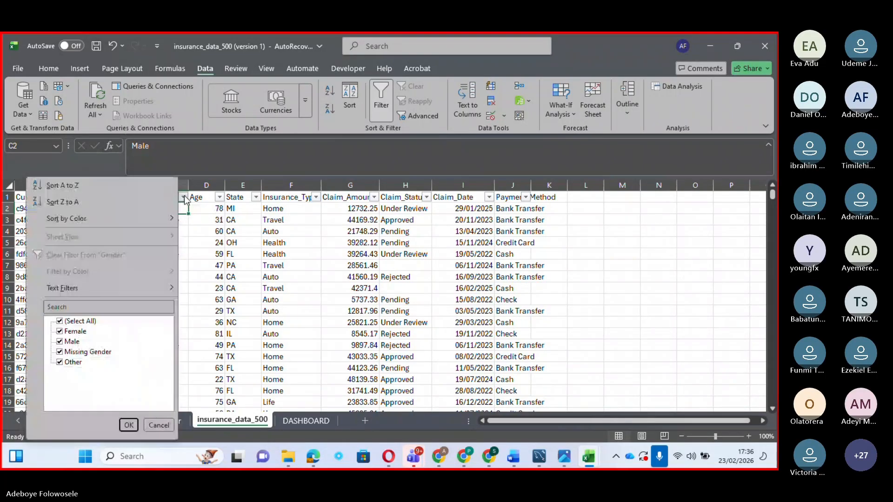
click(60, 322)
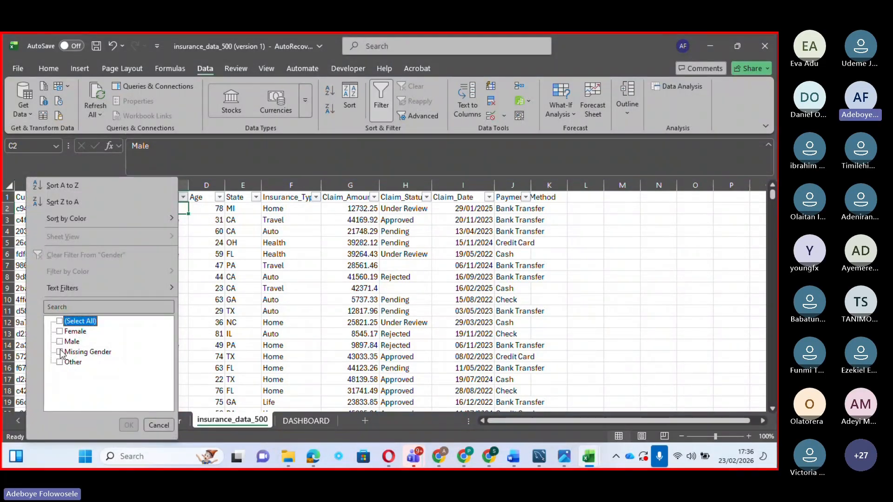
click(60, 352)
click(125, 421)
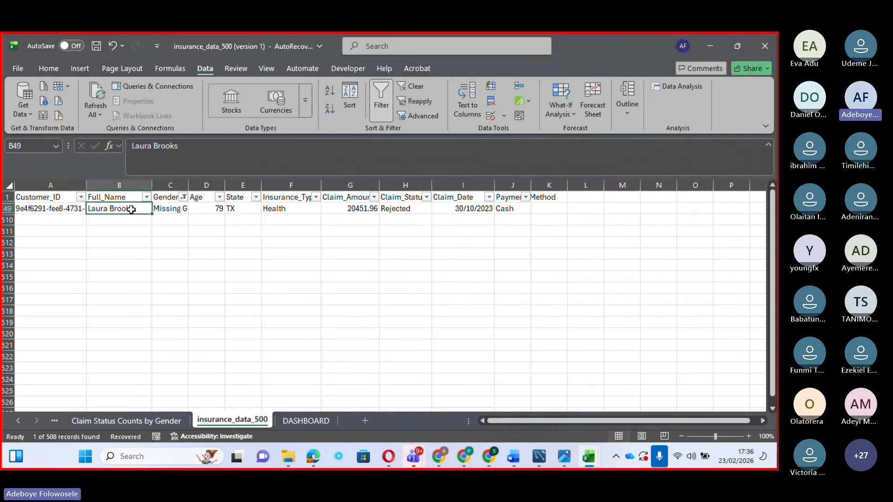
- Delete the entire row of the filtered Missing Gender record and remove the filter from the sheet
right_click(131, 210)
click(183, 229)
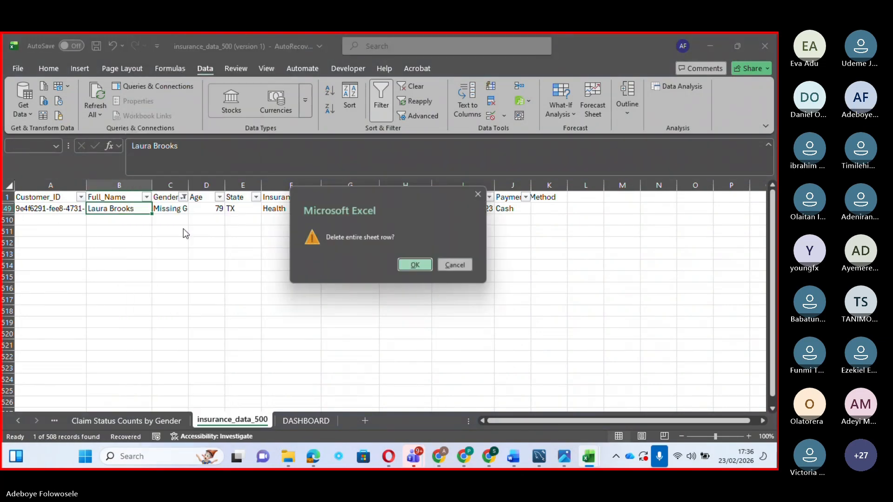
click(408, 265)
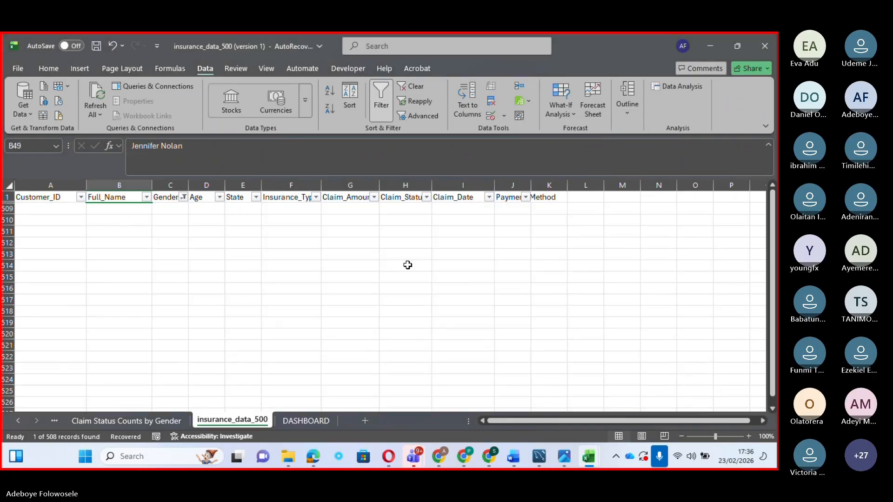
click(382, 104)
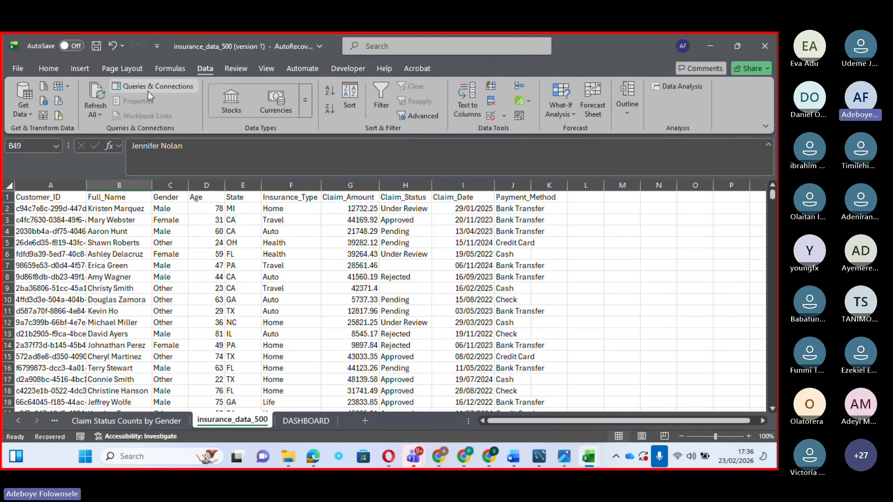
- Return to the DASHBOARD sheet and refresh all of the workbook's pivot data
click(301, 423)
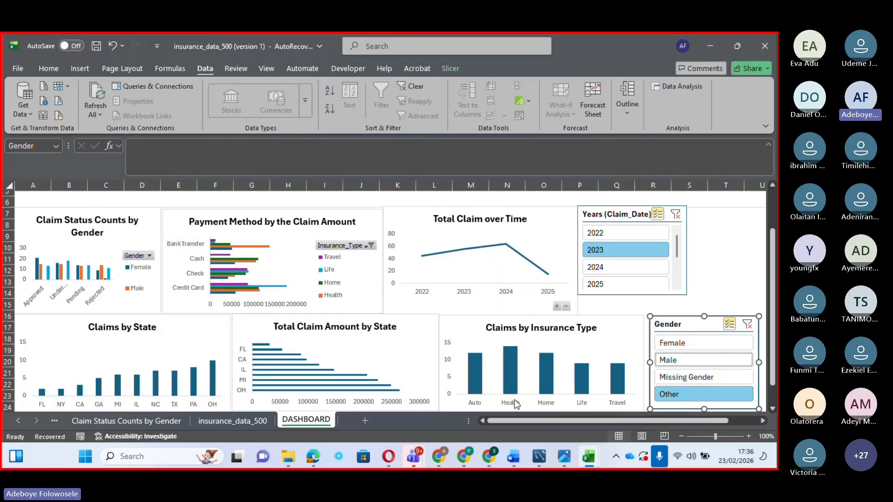
click(95, 115)
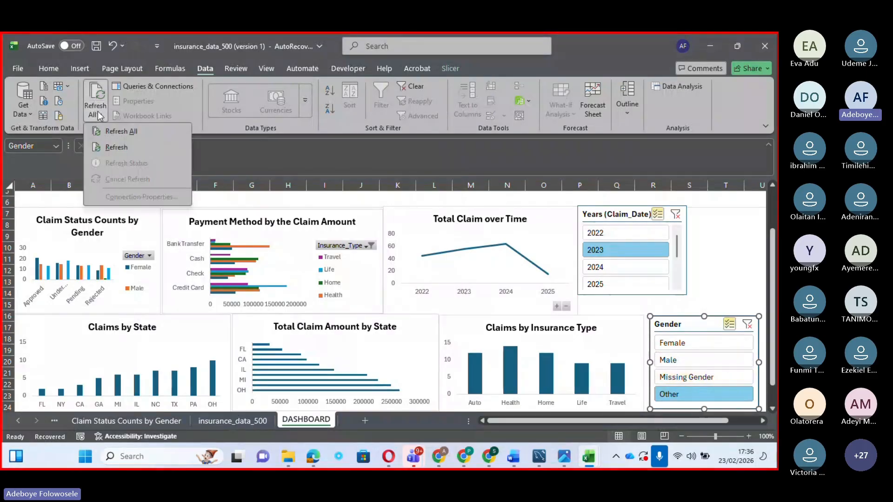
click(118, 135)
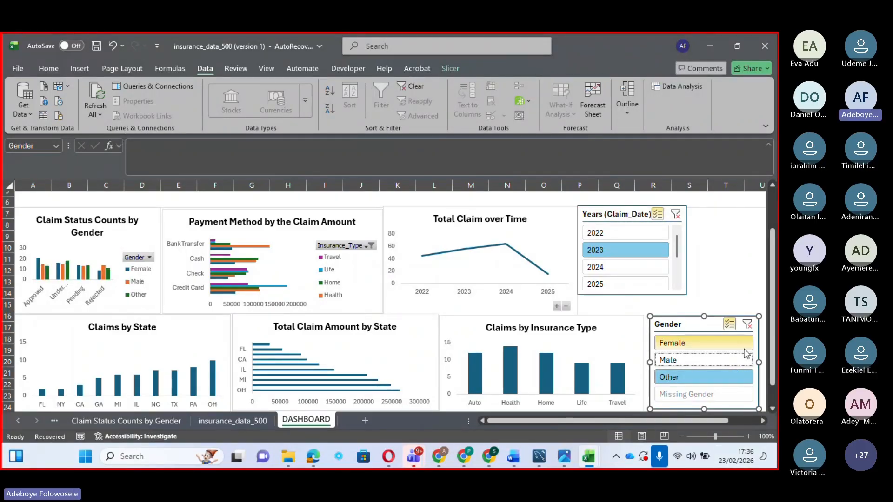
- Add Male and Female to the Gender slicer selection and toggle the gender options to compare the dashboard charts
click(691, 354)
click(687, 347)
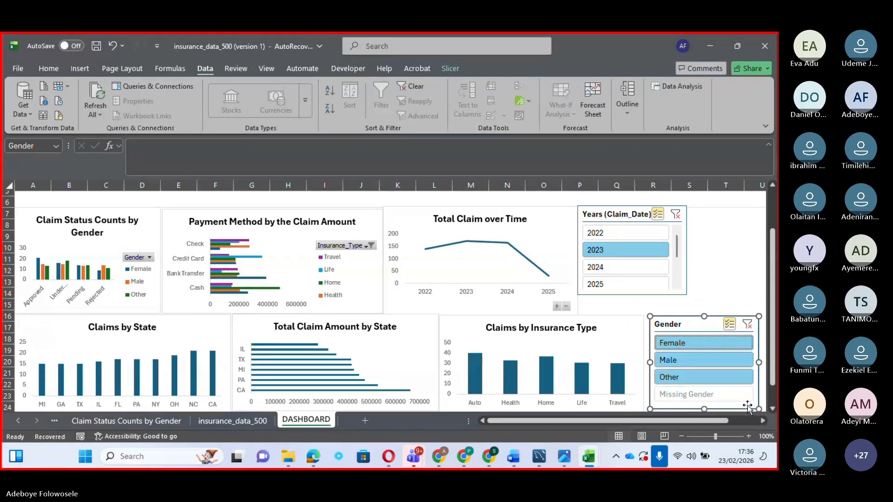
click(701, 360)
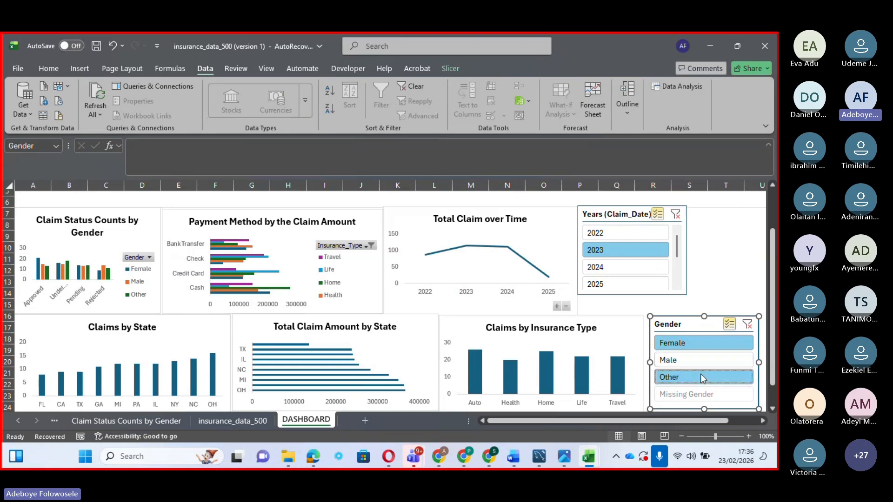
click(701, 375)
click(679, 341)
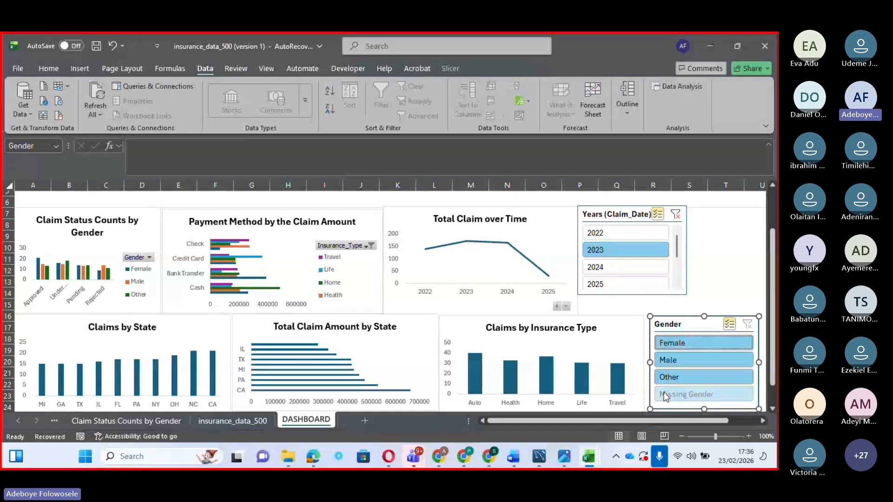
- Deselect Other and Male in the Gender slicer, keeping Female selected
click(674, 379)
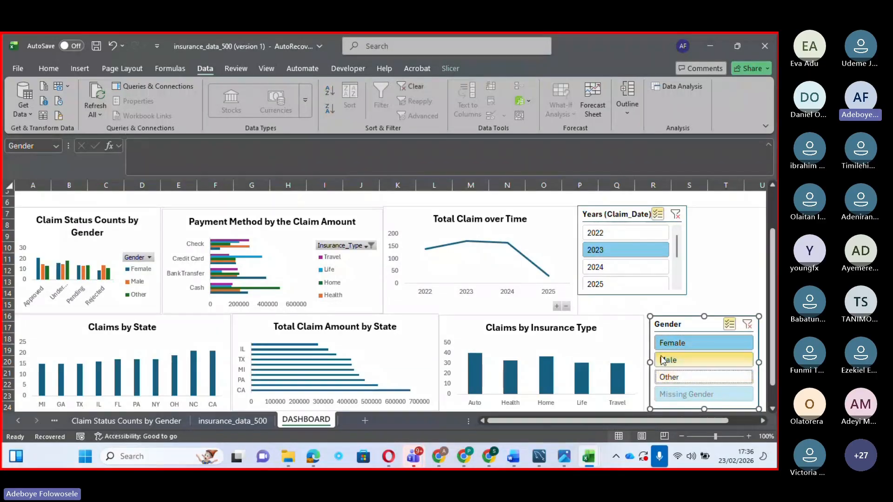
click(665, 359)
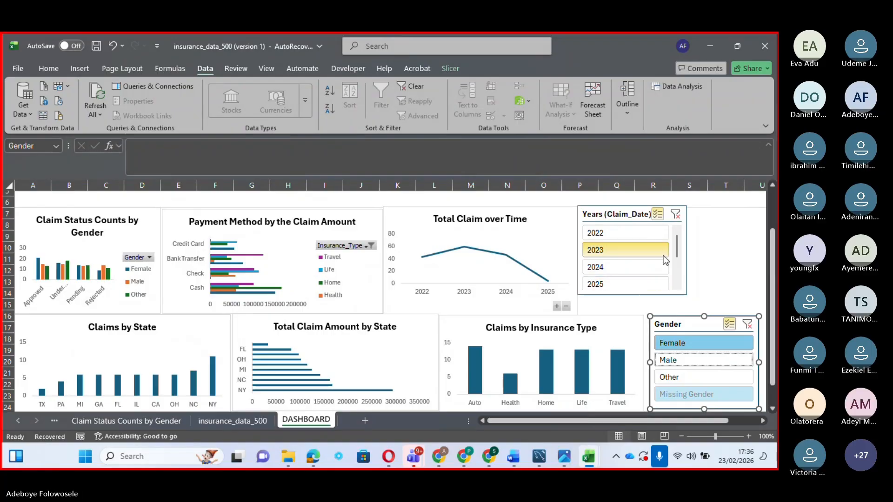
mouse_move(676, 249)
mouse_down()
mouse_move(673, 275)
mouse_move(671, 252)
mouse_up()
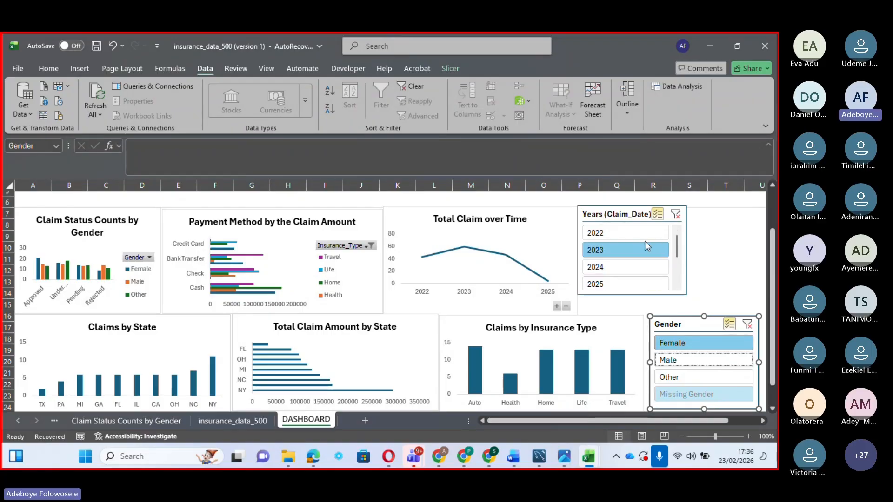
- Copy the first record, A2:J2, on the insurance_data_500 sheet and undo the last Gender slicer change
click(224, 419)
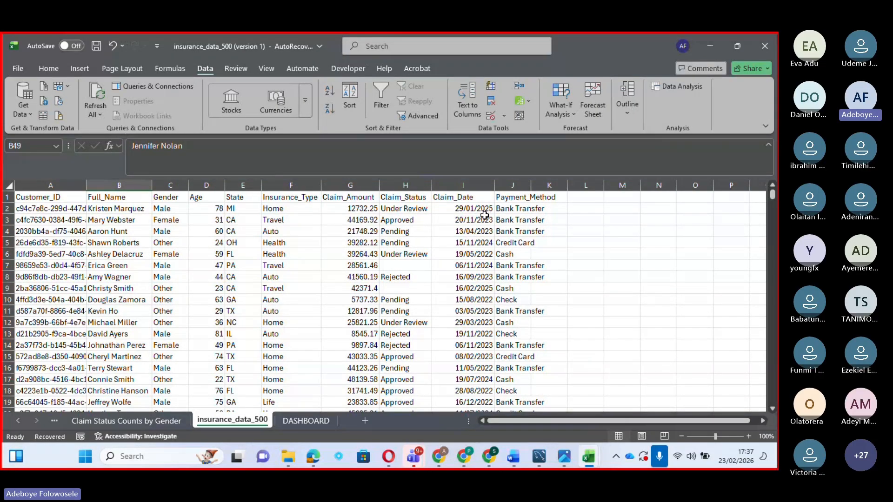
click(72, 208)
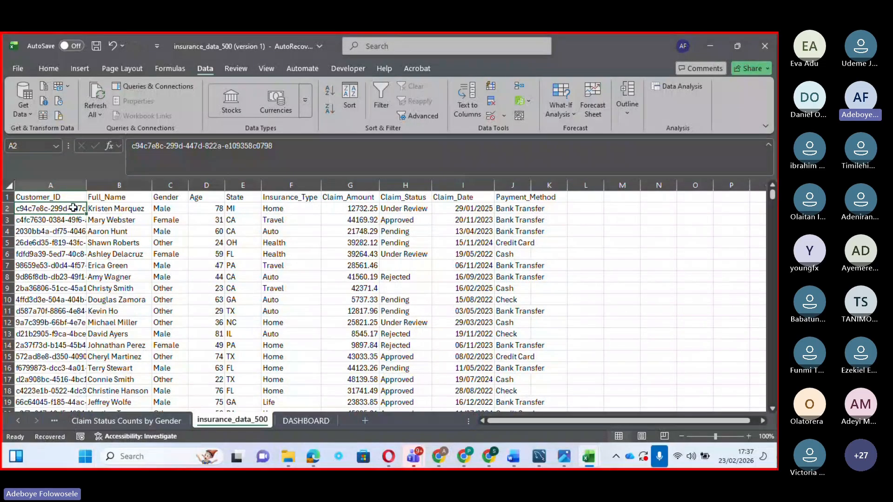
drag(73, 208, 506, 205)
key(ctrl+c)
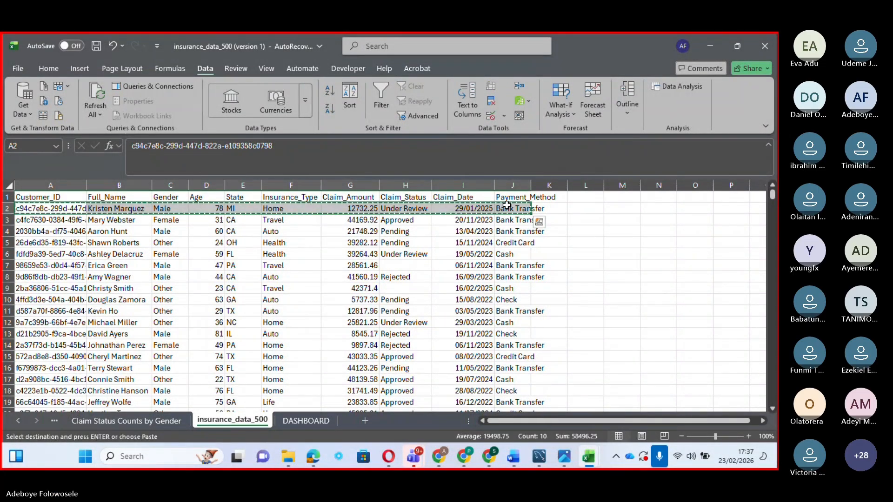
key(ctrl+z)
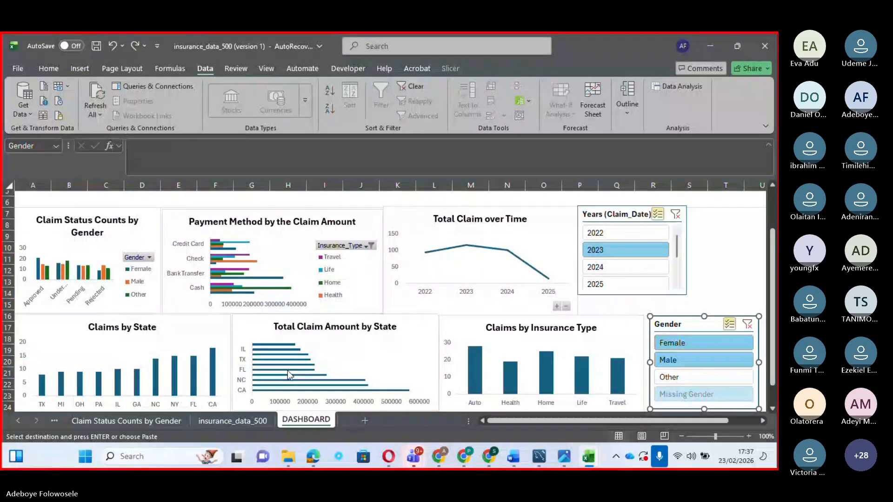
- Try to insert the copied record at cell C3 of insurance_data_500 with cells shifted right, then undo the insertion
click(237, 421)
click(171, 221)
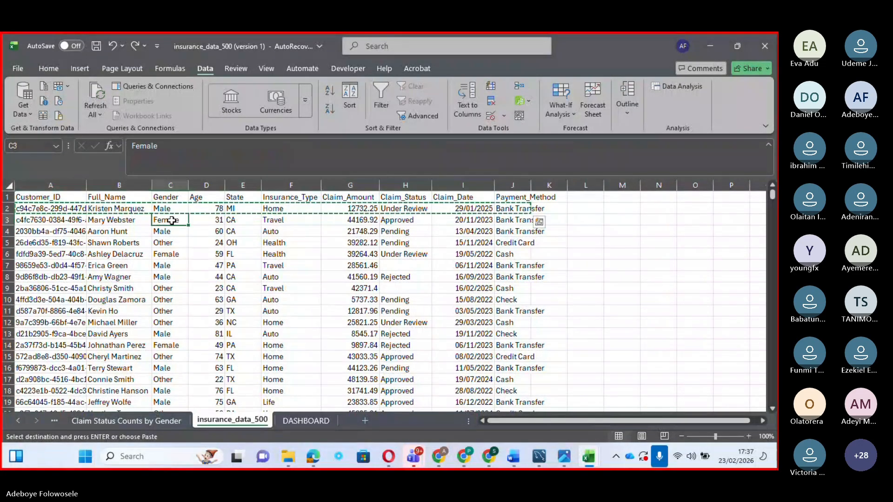
right_click(171, 220)
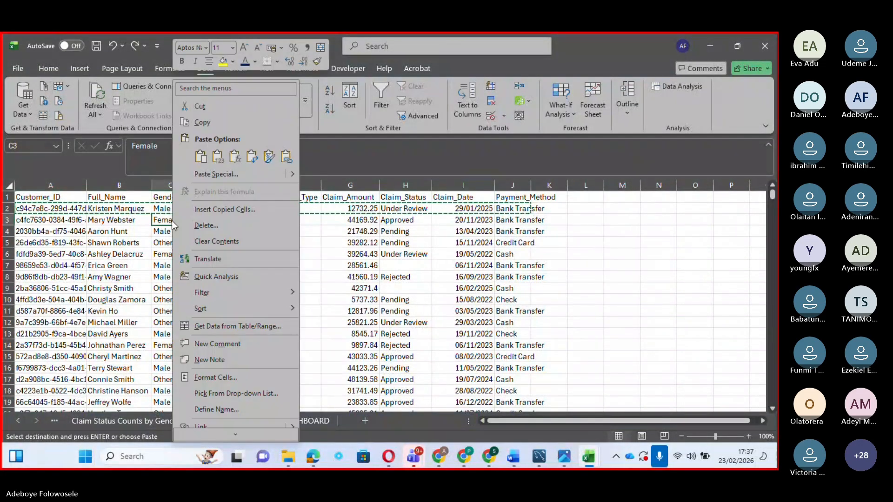
click(216, 210)
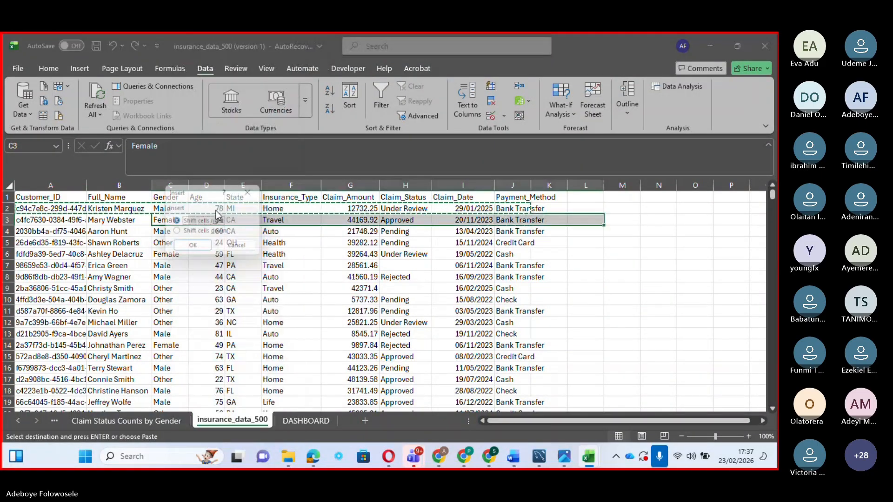
click(194, 249)
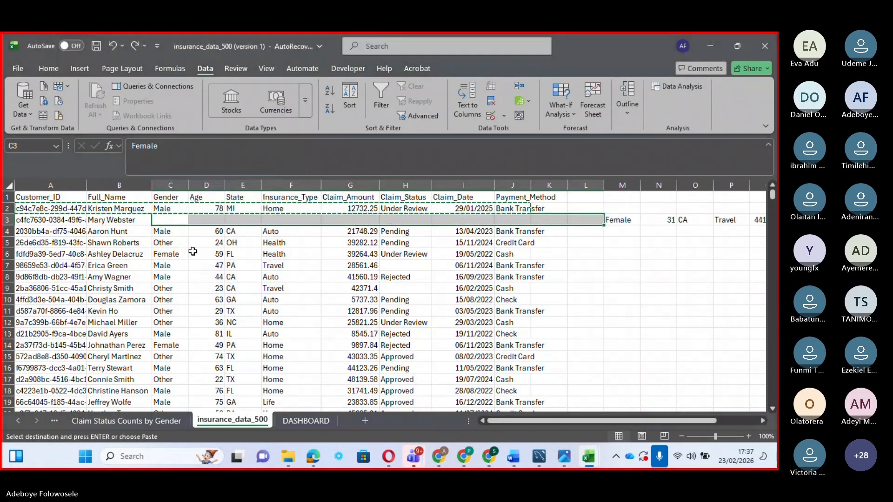
click(247, 255)
key(ctrl+z)
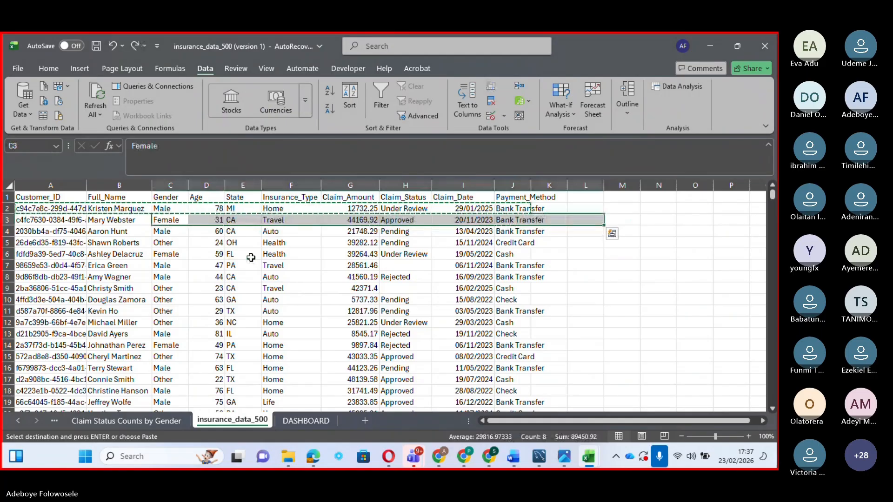
- Set the Claim_Date of the first three records to 29/01/2026, 20/11/2026 and 13/04/2026 in cells I2 to I4
click(475, 208)
double_click(492, 209)
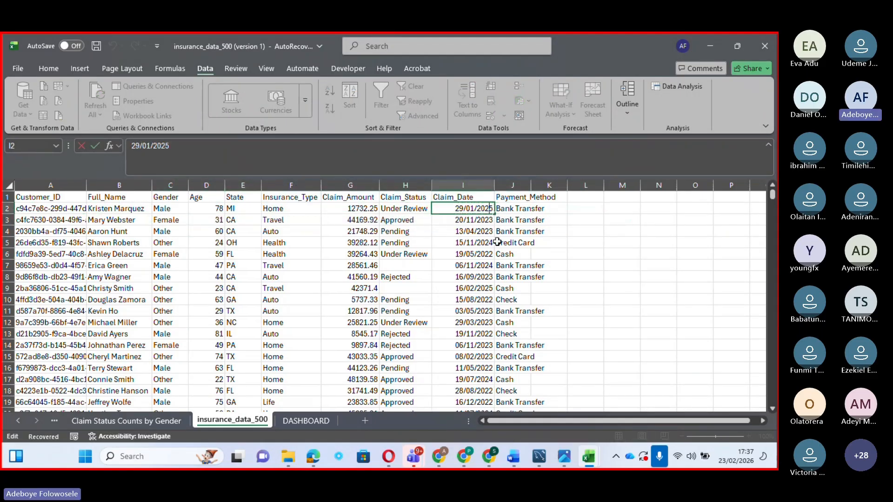
key(BackSpace)
text(6)
double_click(492, 220)
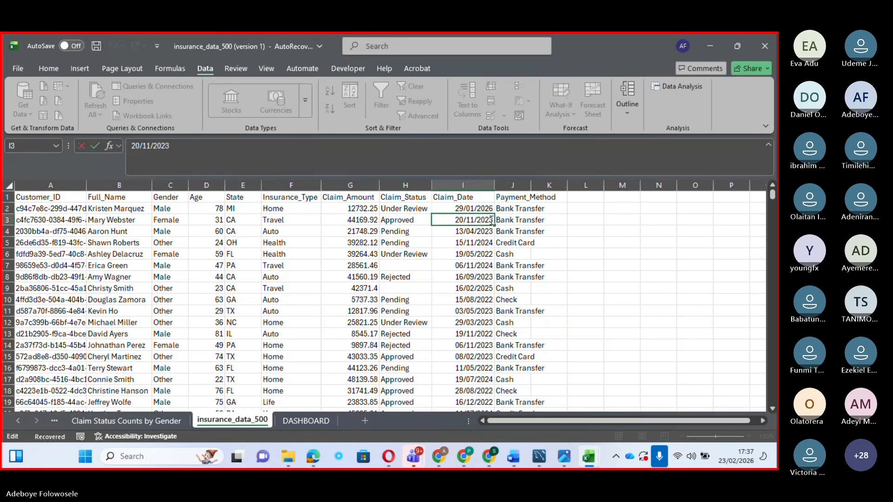
key(BackSpace)
text(6)
click(490, 231)
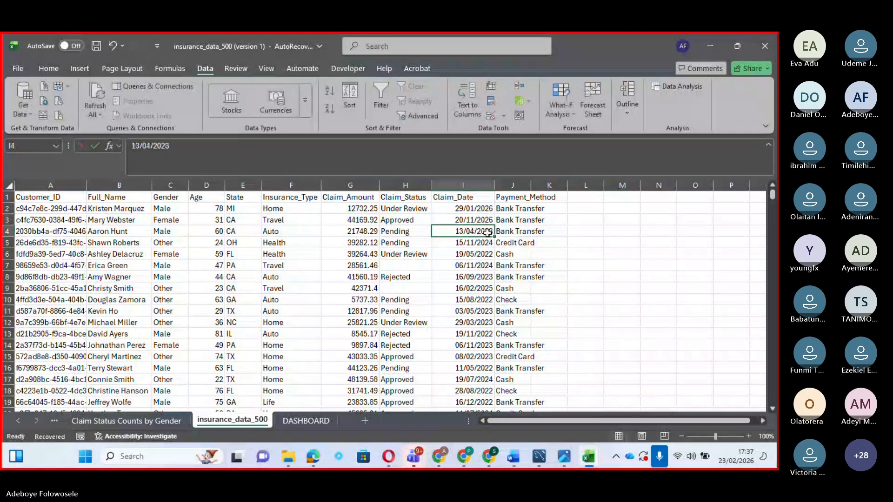
double_click(490, 232)
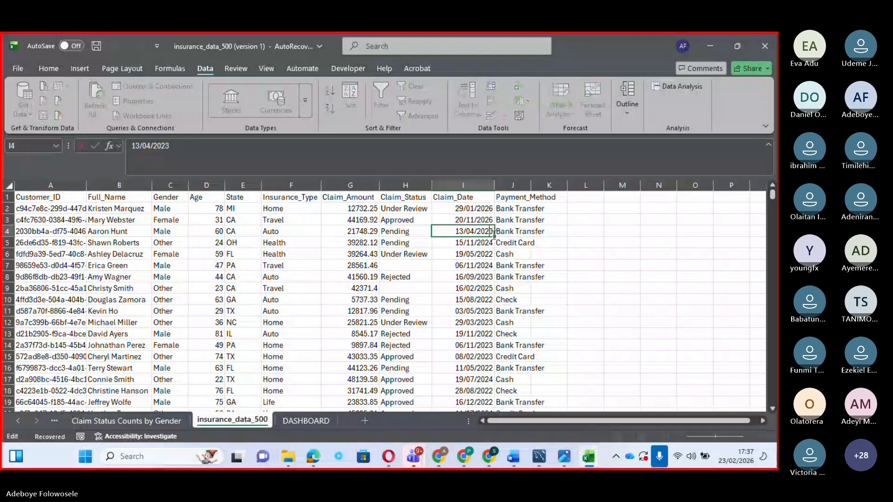
key(BackSpace)
text(6)
click(466, 245)
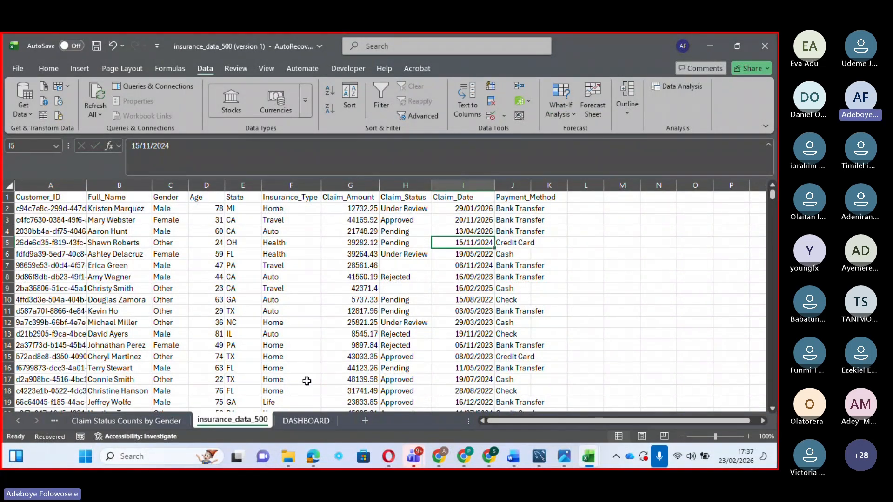
- Refresh all pivot data from the DASHBOARD sheet to bring the 2026 claim dates into the charts
click(302, 421)
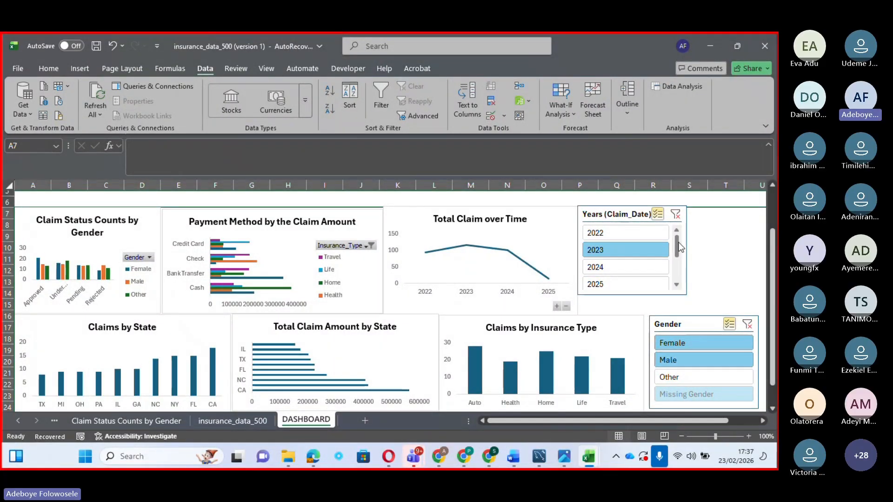
click(95, 115)
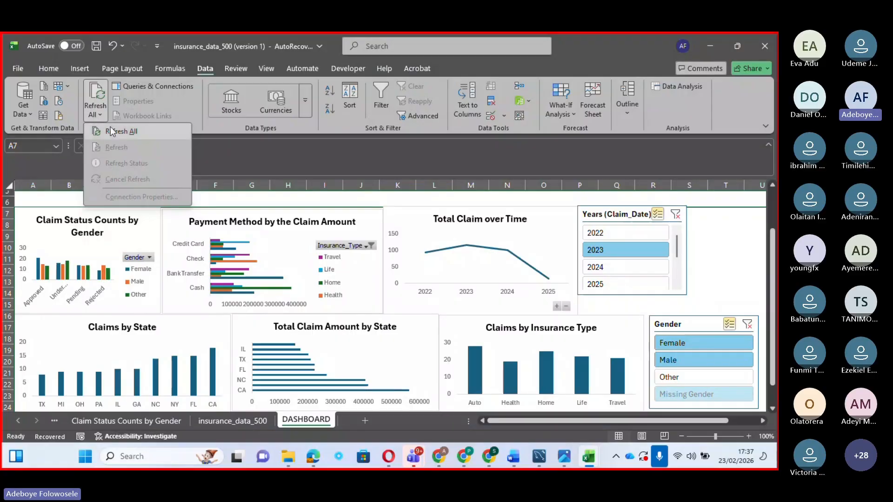
click(111, 127)
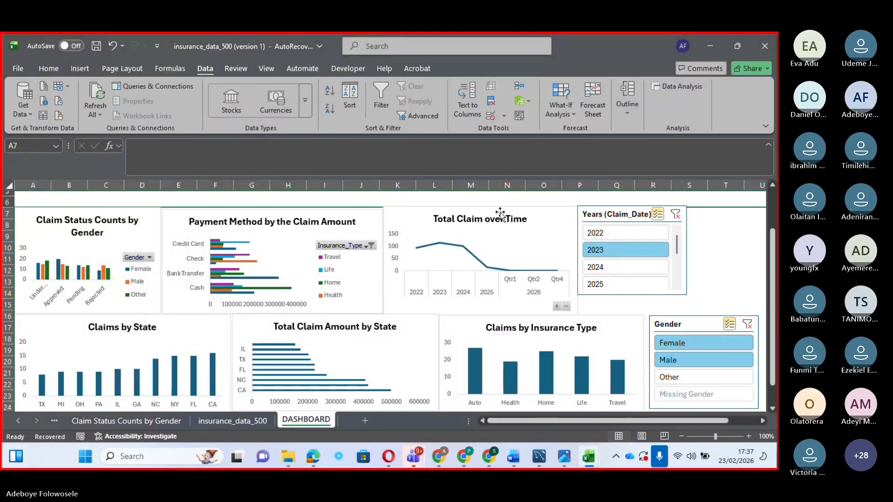
- Filter the dashboard to 2026 alone by adding 2026 and removing 2023 in the Years (Claim_Date) slicer
drag(677, 246, 677, 253)
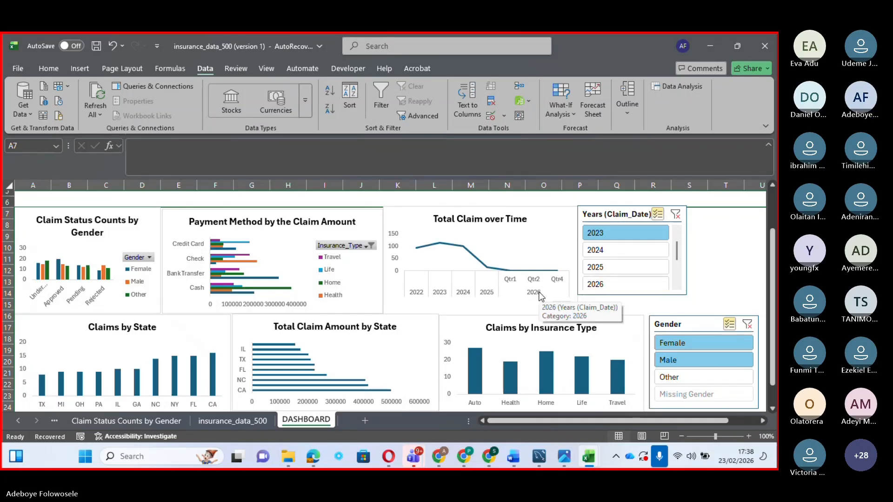
click(593, 282)
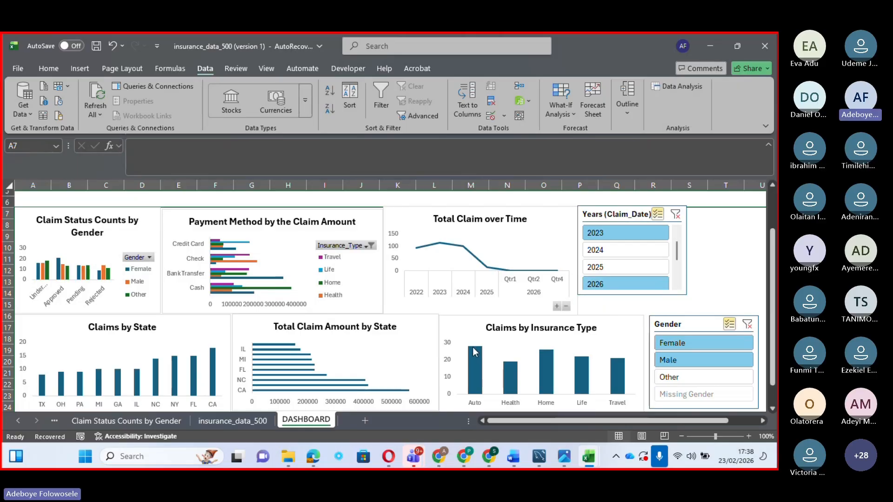
click(594, 235)
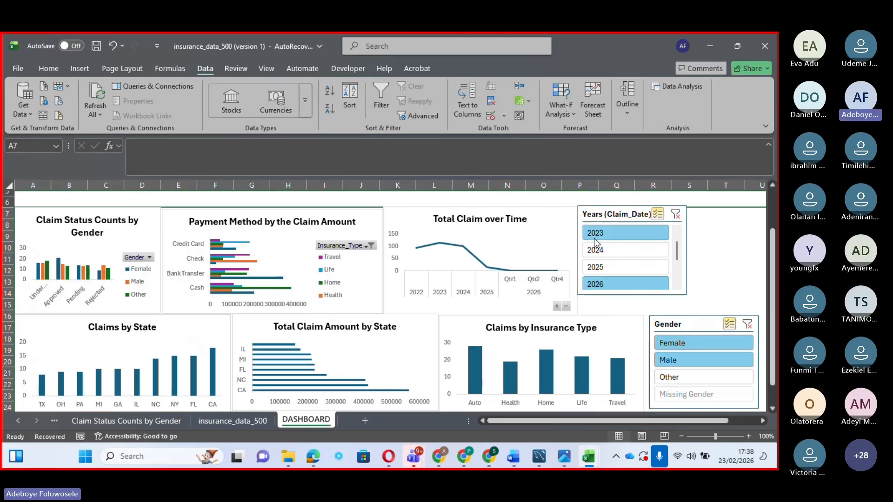
click(594, 239)
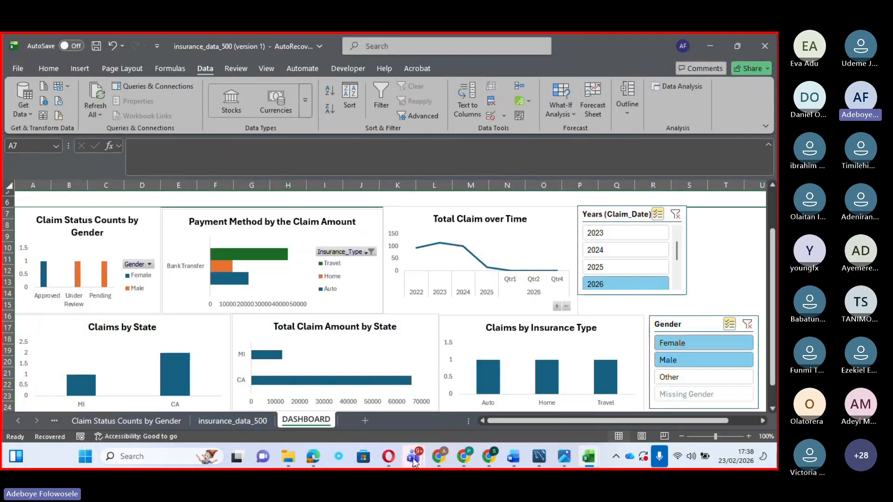
- Switch to the Microsoft Teams meeting, read the participants' questions in the meeting chat, and return to the dashboard
mouse_move(414, 457)
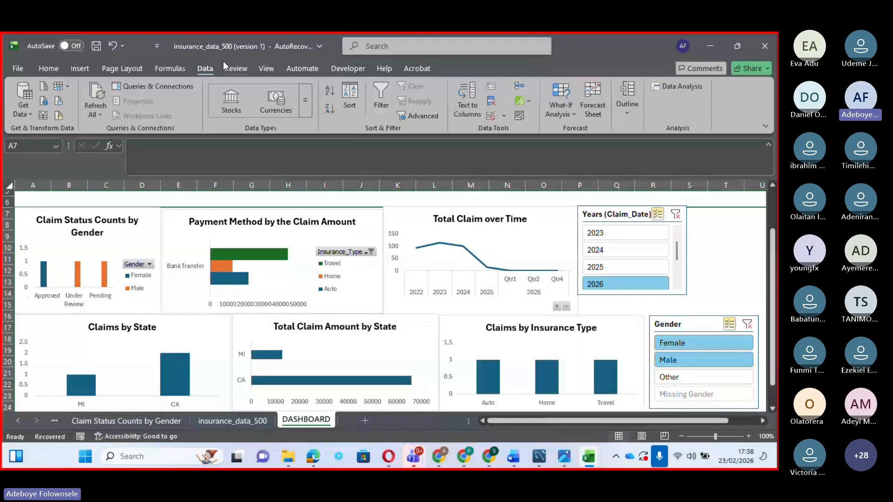
click(99, 112)
mouse_move(412, 456)
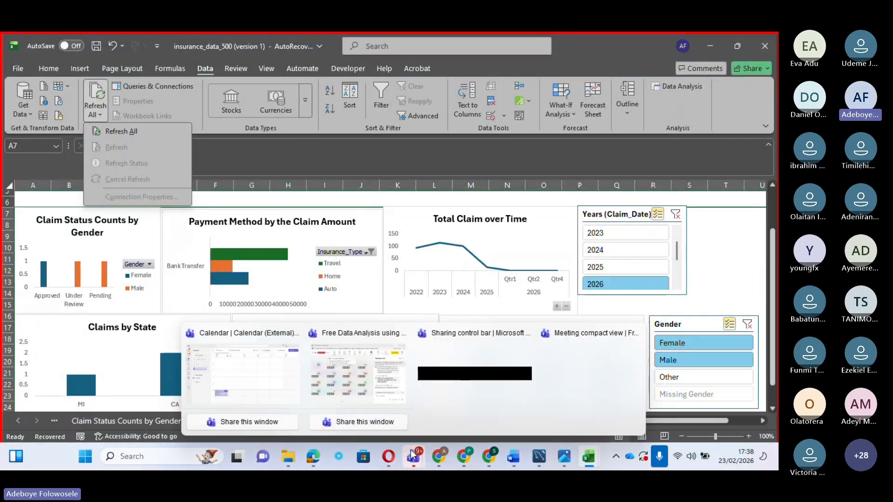
click(375, 394)
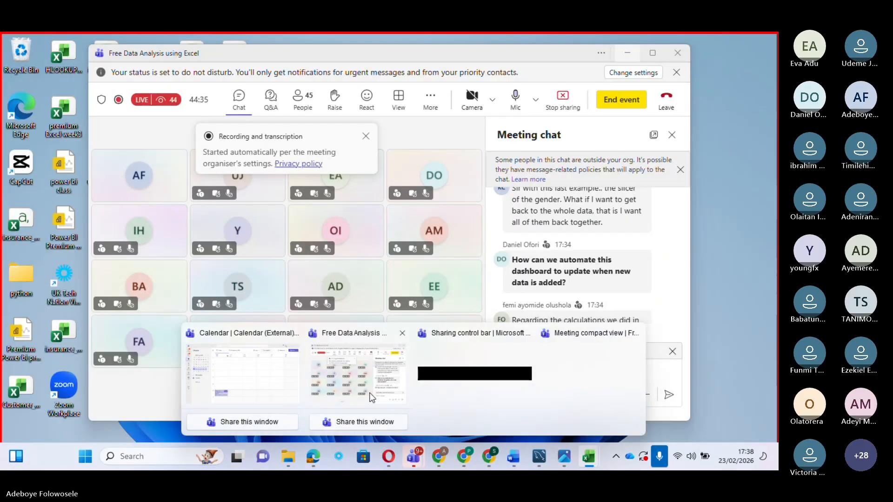
click(371, 397)
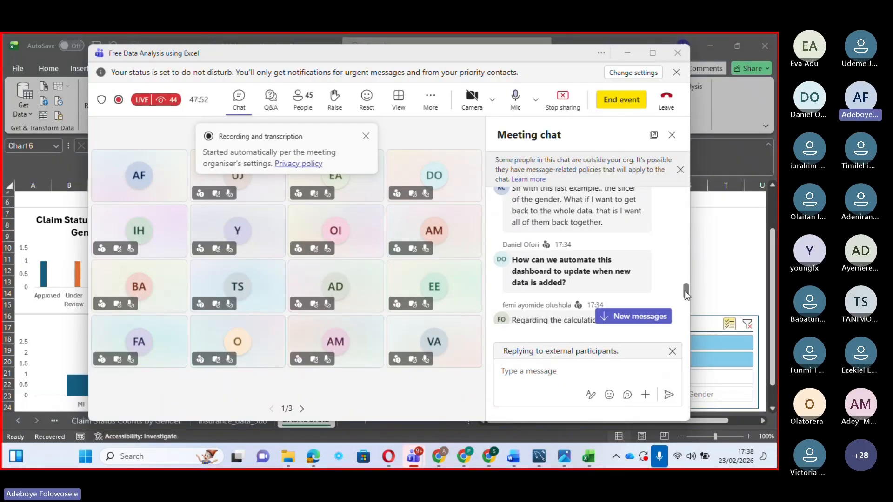
drag(684, 291, 685, 300)
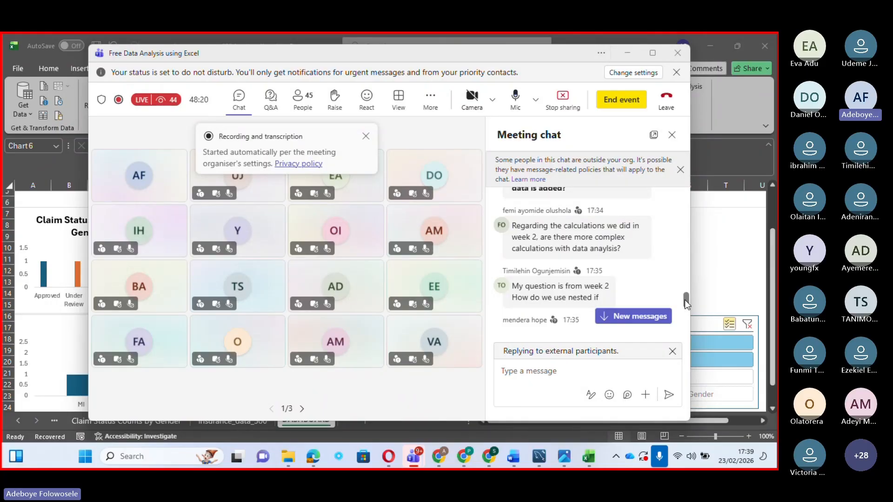
drag(685, 300, 684, 318)
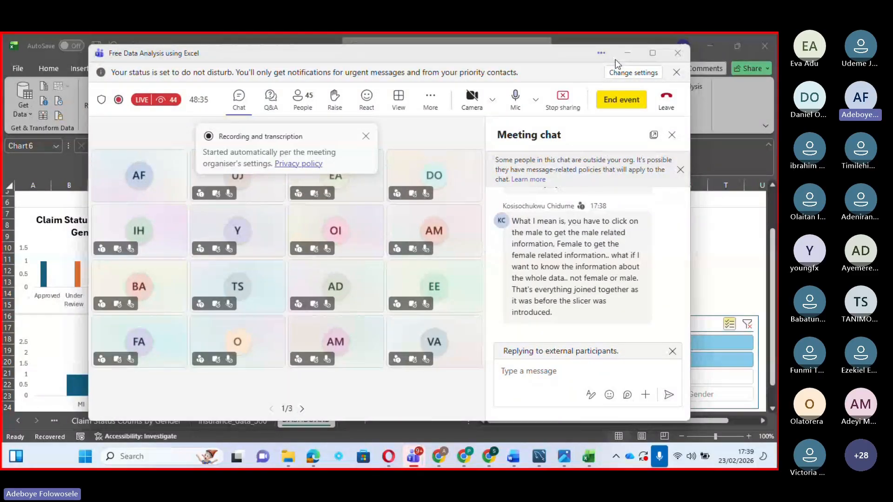
click(627, 52)
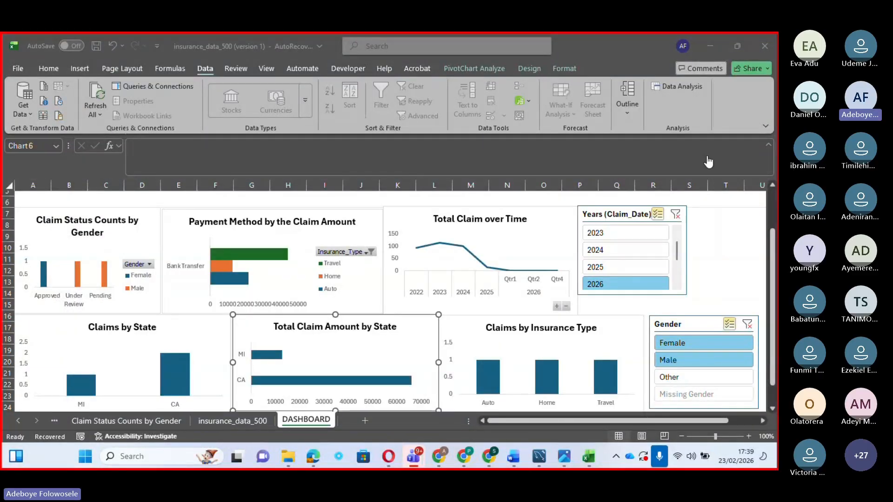
- Restore the whole data set by selecting 2022 through 2026 in the Years (Claim_Date) slicer and adding Other in the Gender slicer
click(683, 379)
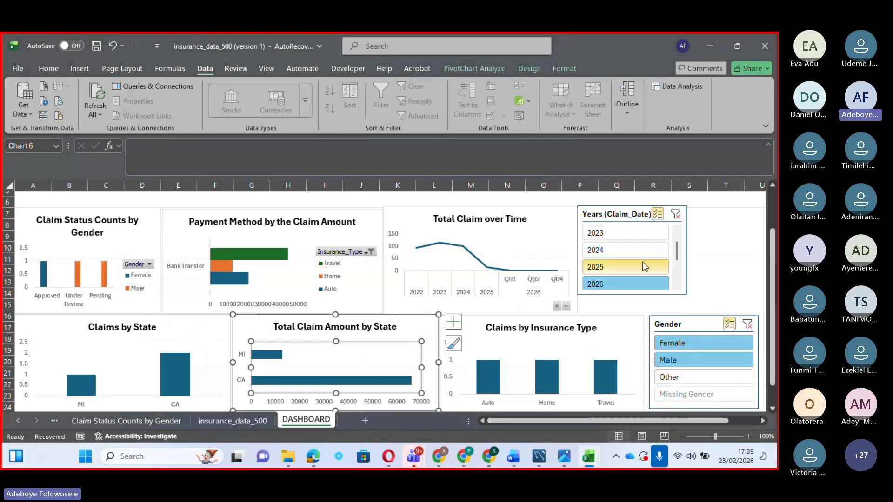
click(625, 266)
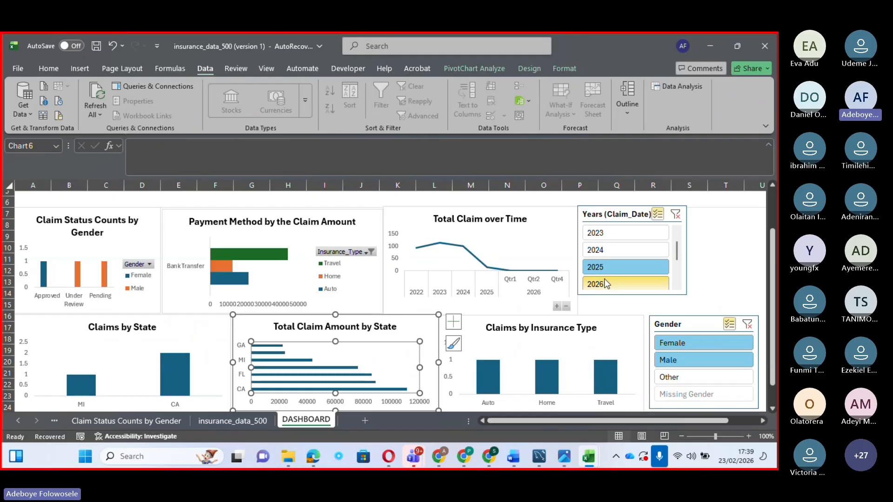
ctrl+click(604, 281)
ctrl+click(610, 257)
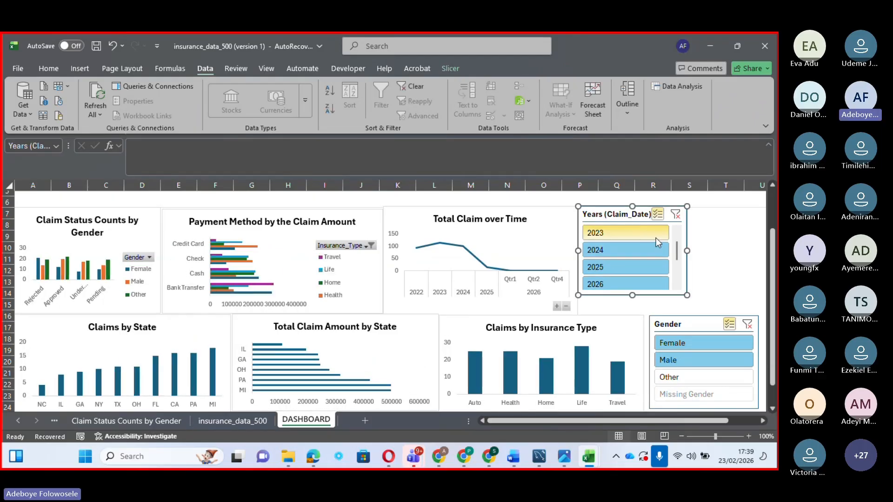
ctrl+click(656, 238)
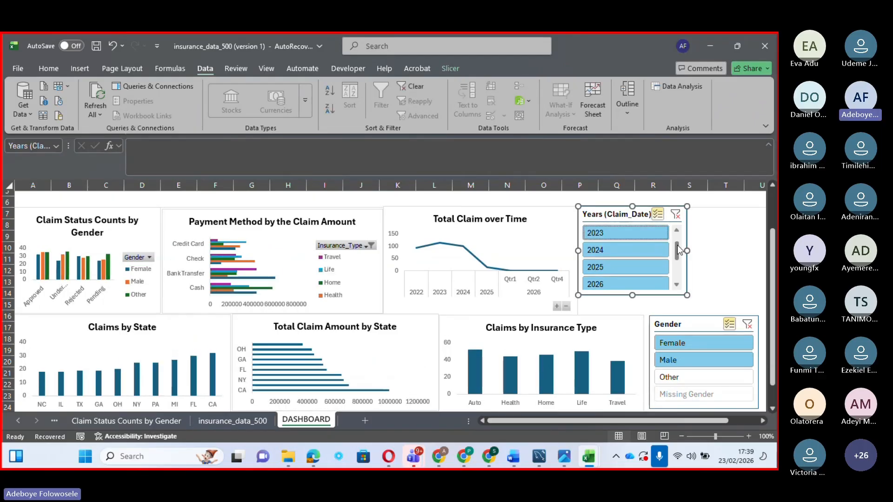
click(677, 232)
ctrl+click(643, 235)
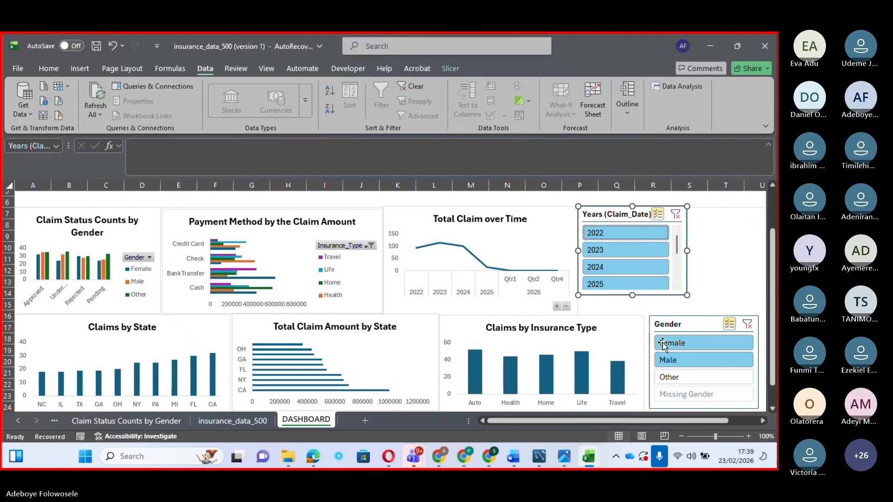
ctrl+click(670, 372)
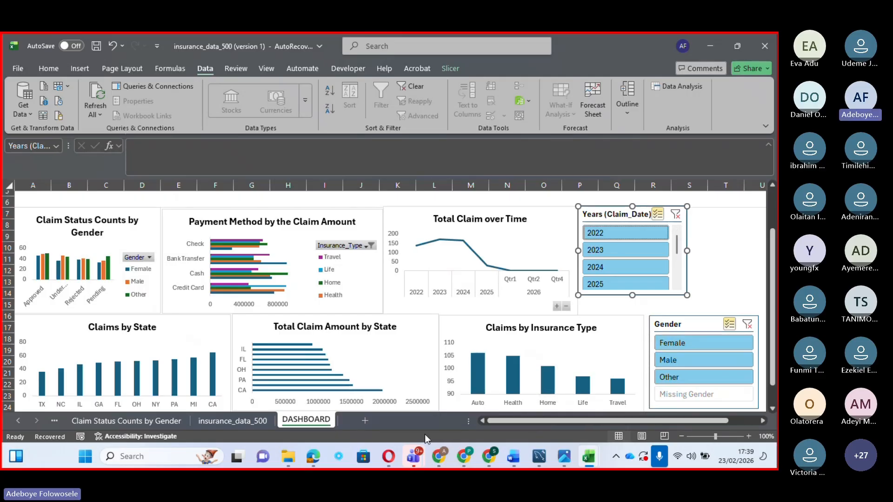
- Switch back to the Microsoft Teams meeting and read the latest questions and closing messages in the meeting chat
mouse_move(416, 451)
mouse_move(394, 412)
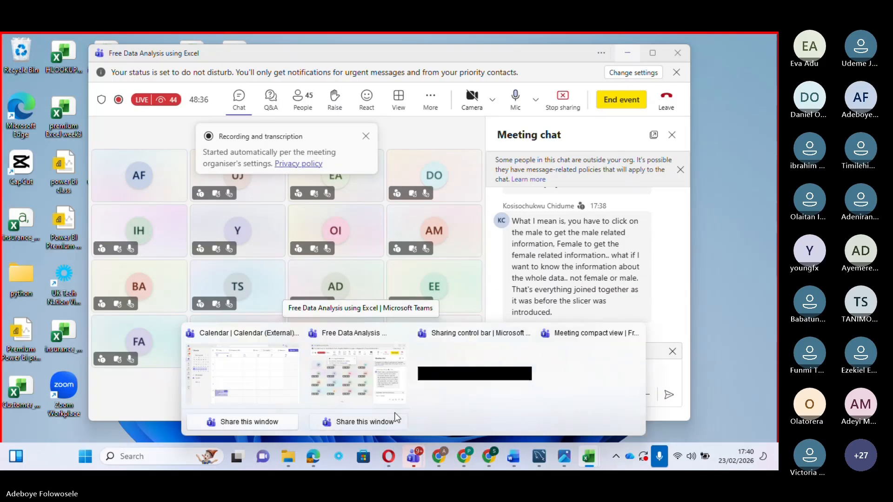
click(367, 381)
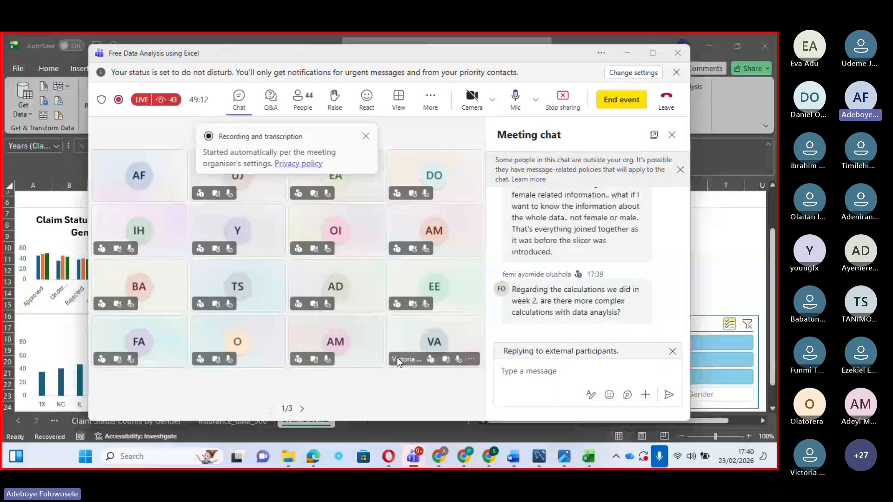
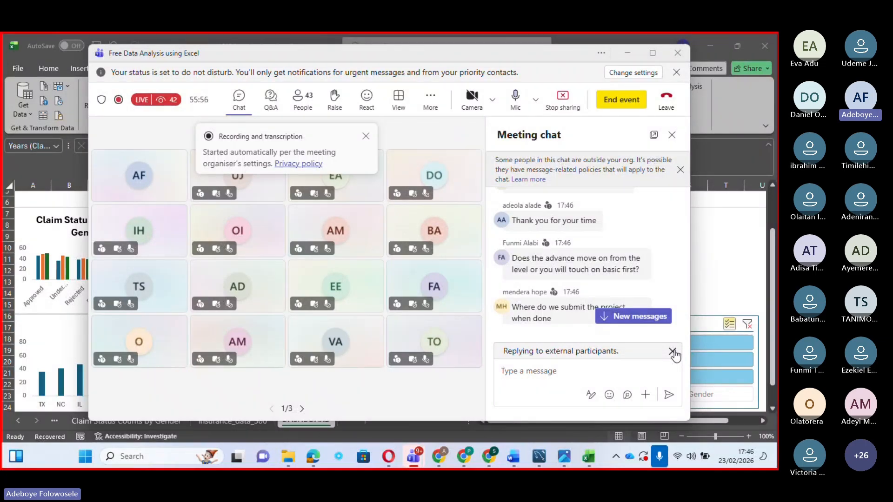
mouse_move(549, 290)
drag(682, 309, 682, 325)
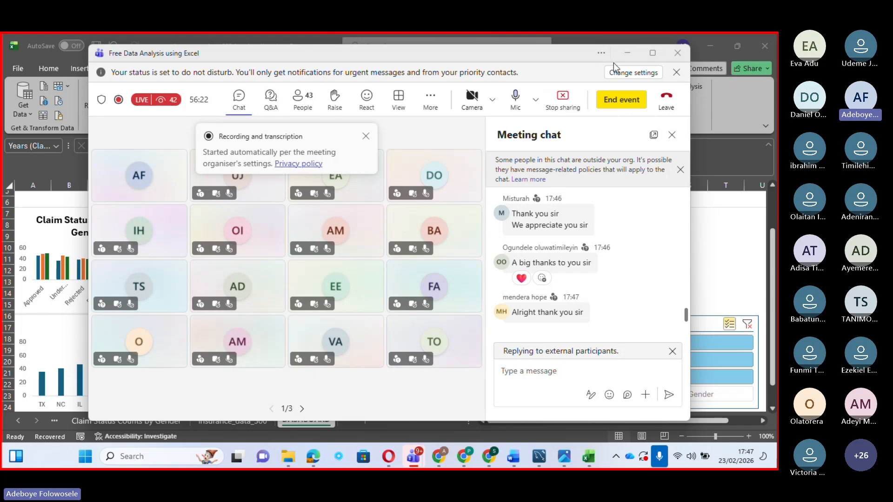
click(626, 54)
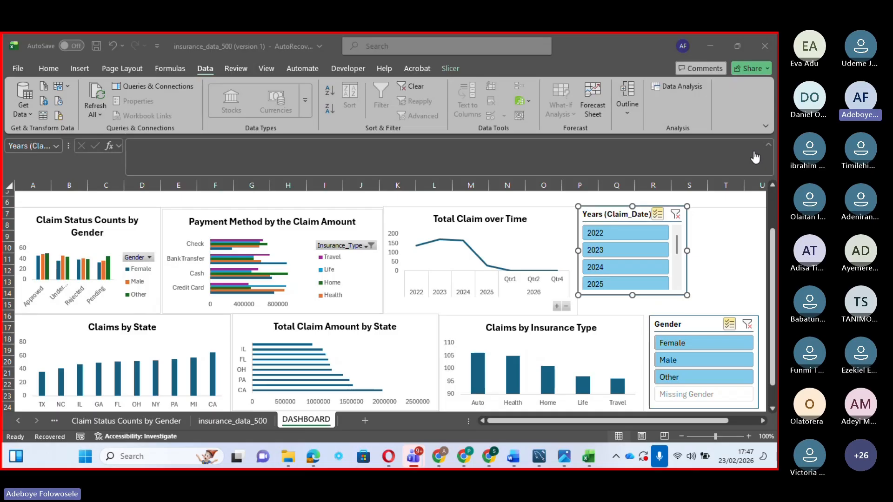
key(alt+Tab)
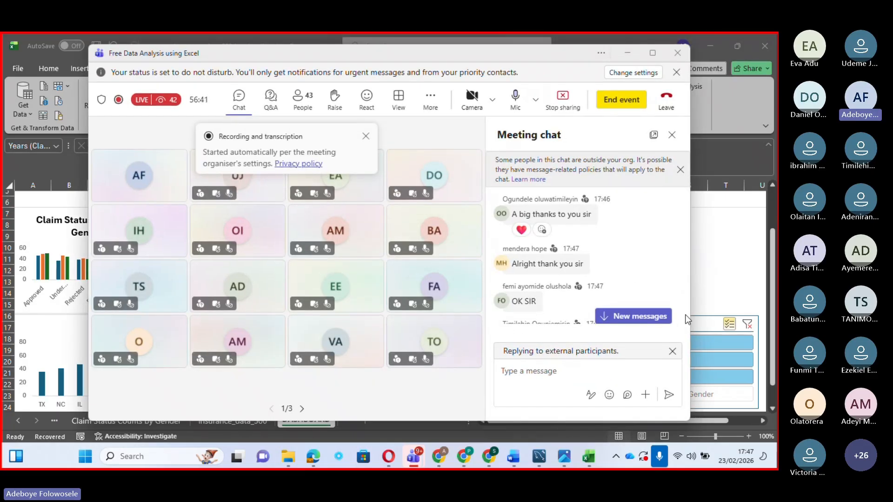
drag(682, 300, 686, 316)
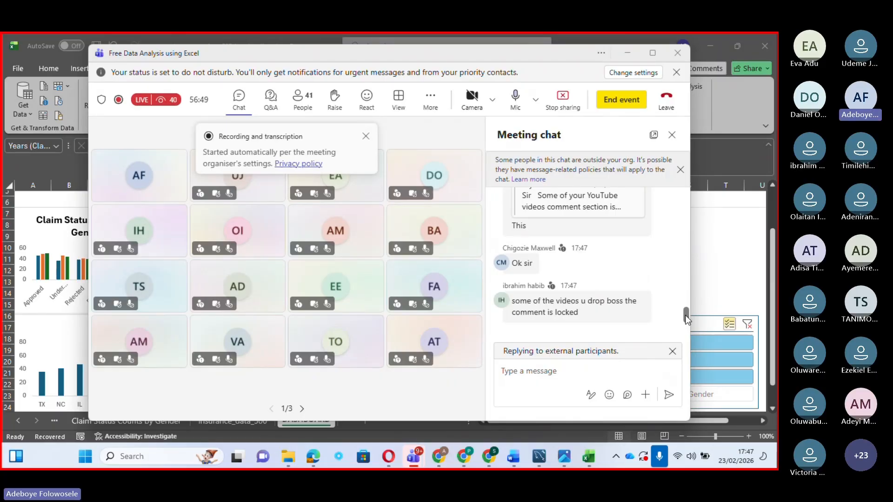
mouse_move(628, 305)
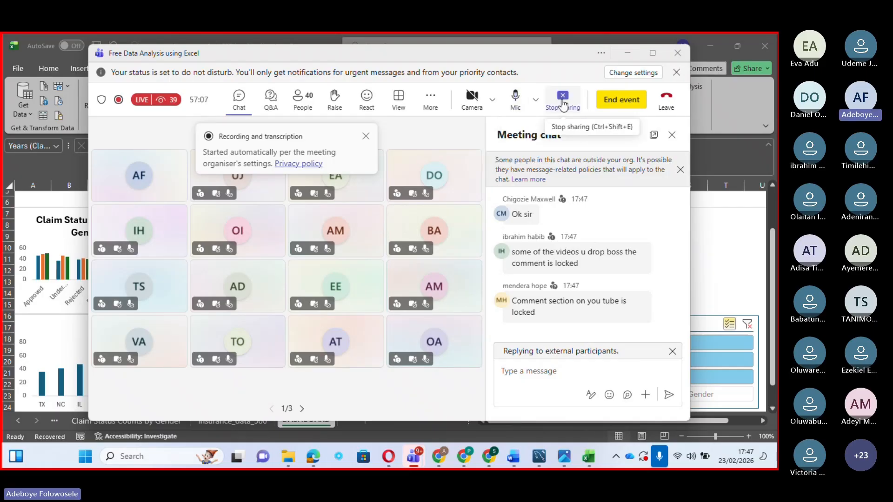
- Stop the recording and transcription of the Teams meeting
click(430, 99)
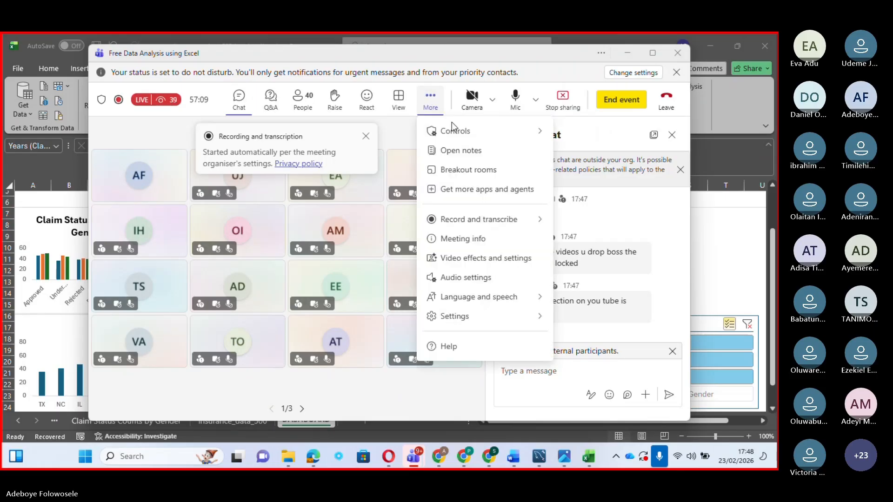
click(483, 226)
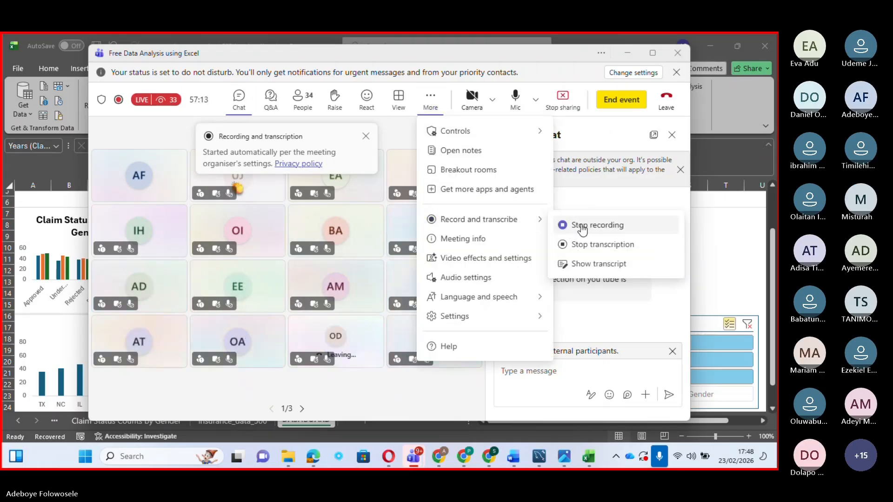
click(582, 226)
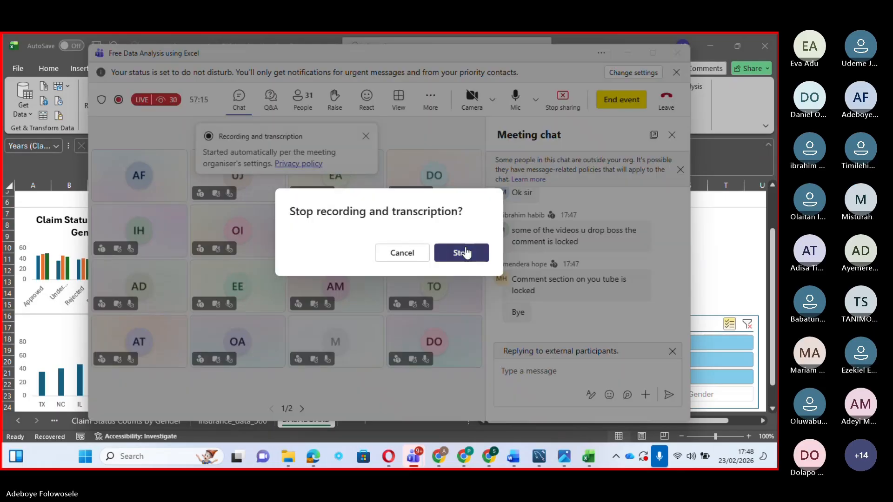